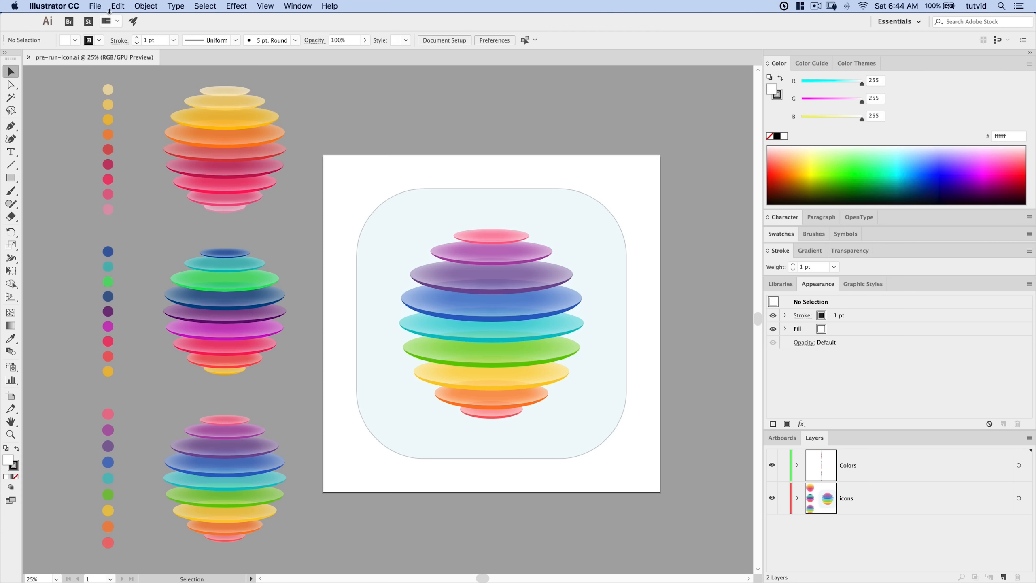
Create a new RGB document measuring 2500 by 2500 pixels with one artboard
left_click(101, 6)
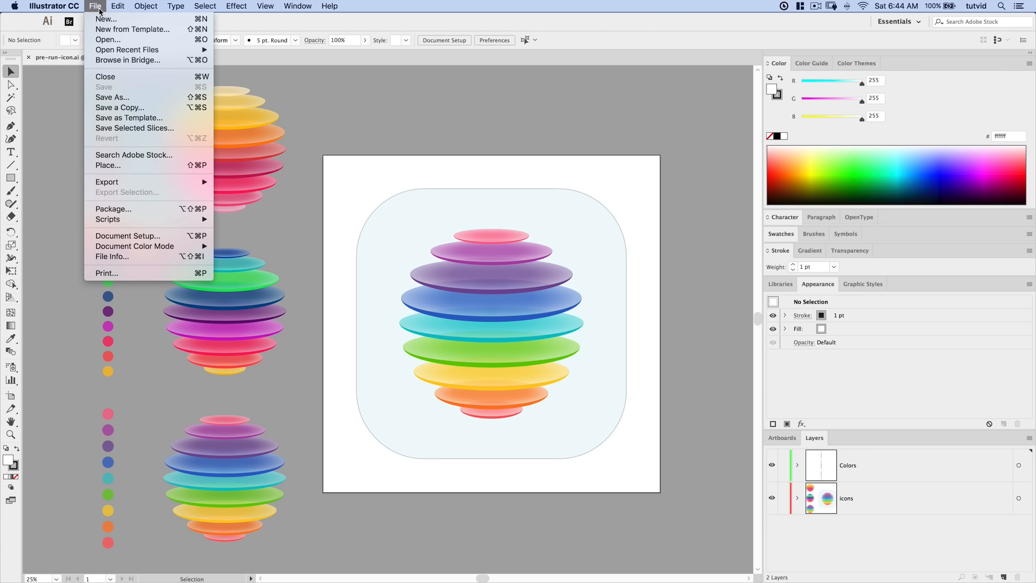
left_click(104, 18)
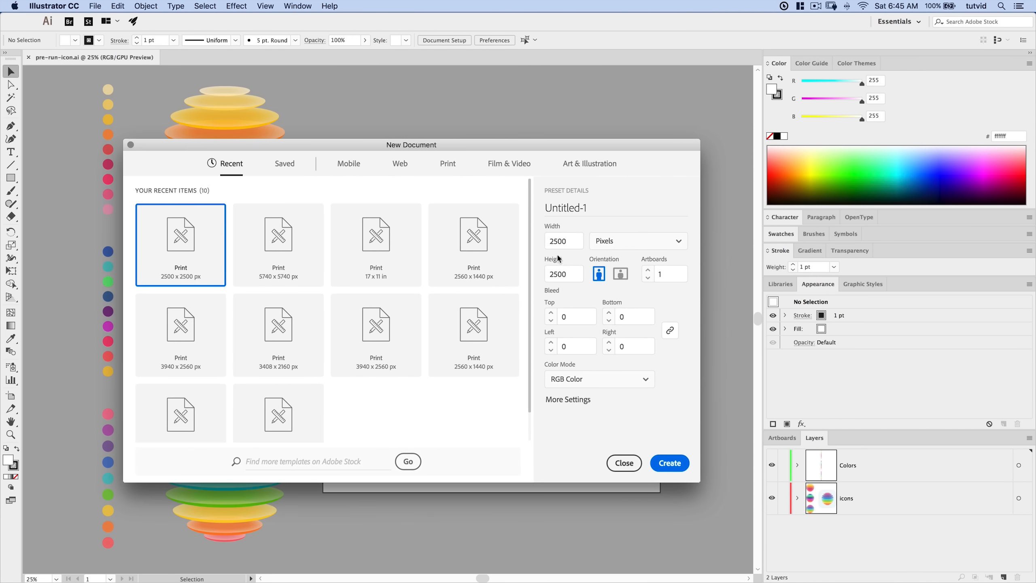
double_click(567, 241)
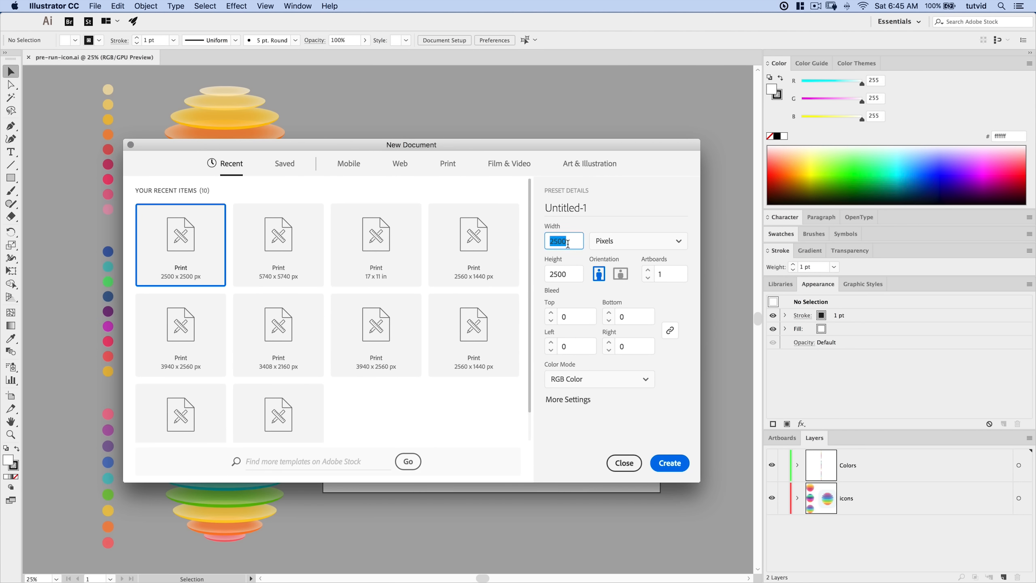
double_click(570, 278)
left_click(599, 381)
left_click(582, 400)
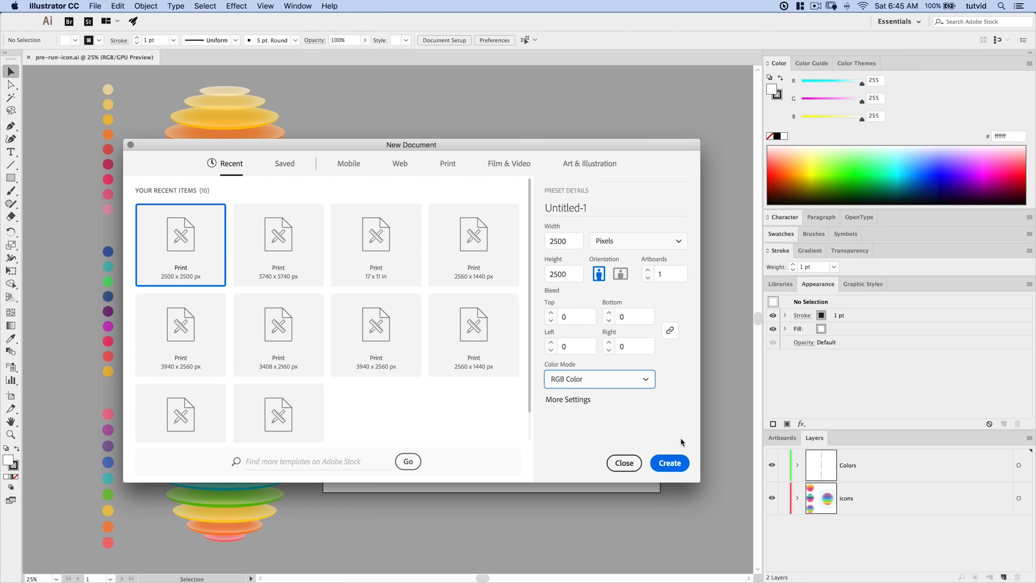
left_click(673, 467)
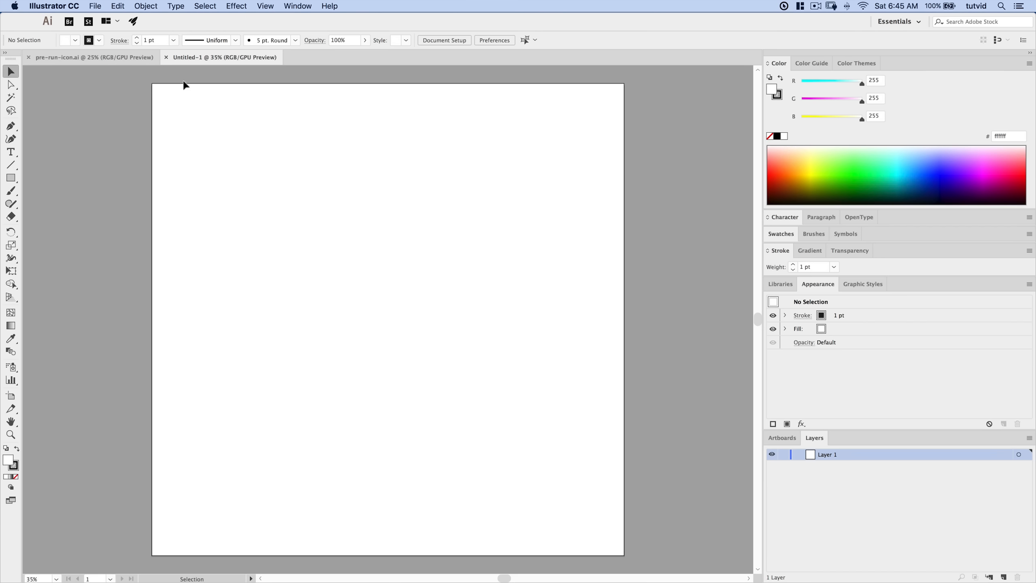
Save the document to the Desktop as icon.ai in Adobe Illustrator format, keeping the default Illustrator CC options
left_click(92, 5)
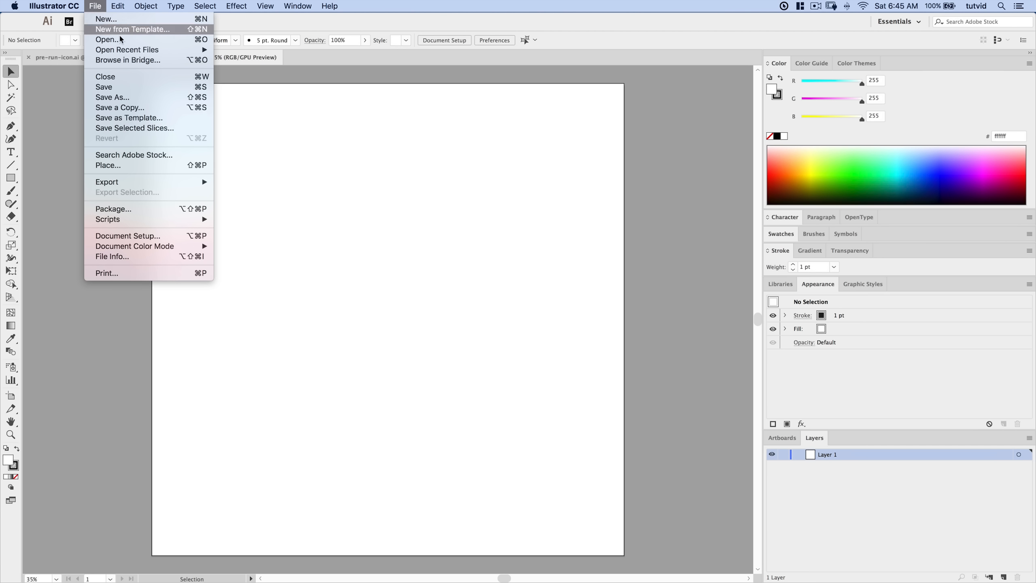
left_click(136, 87)
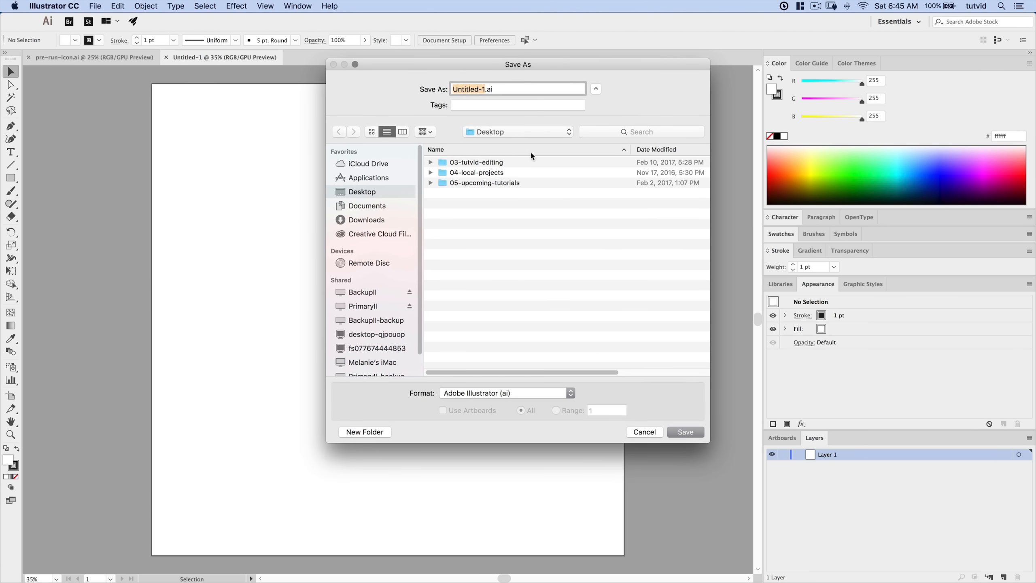
left_click_drag(527, 68, 438, 87)
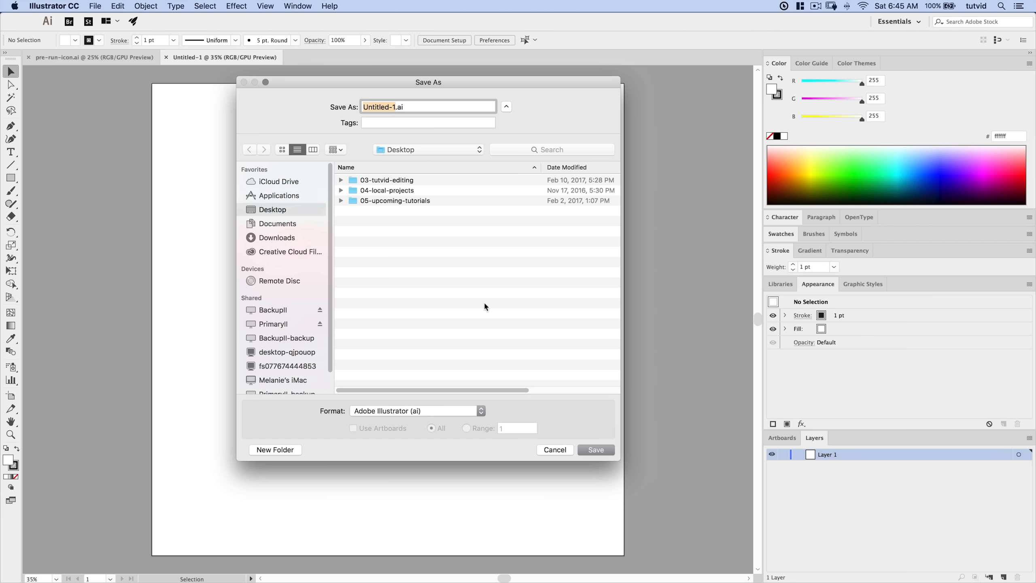
type("icon")
key("Return")
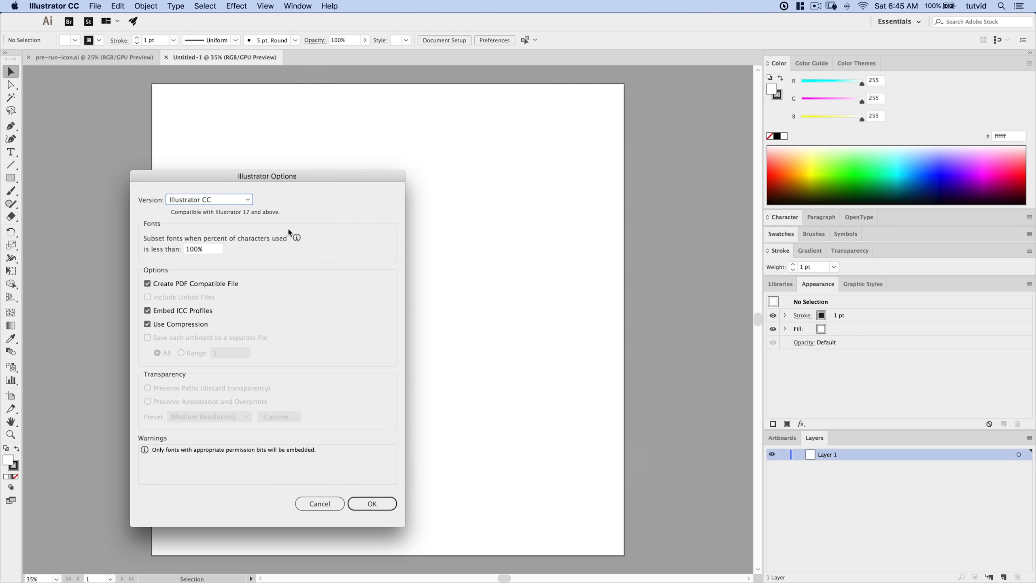
left_click_drag(294, 177, 318, 150)
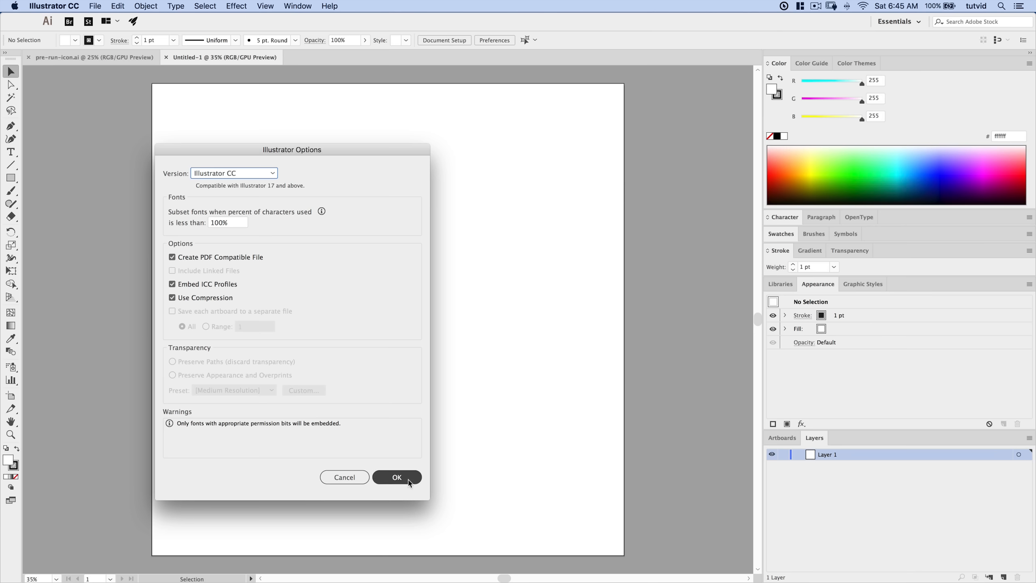
key("Return")
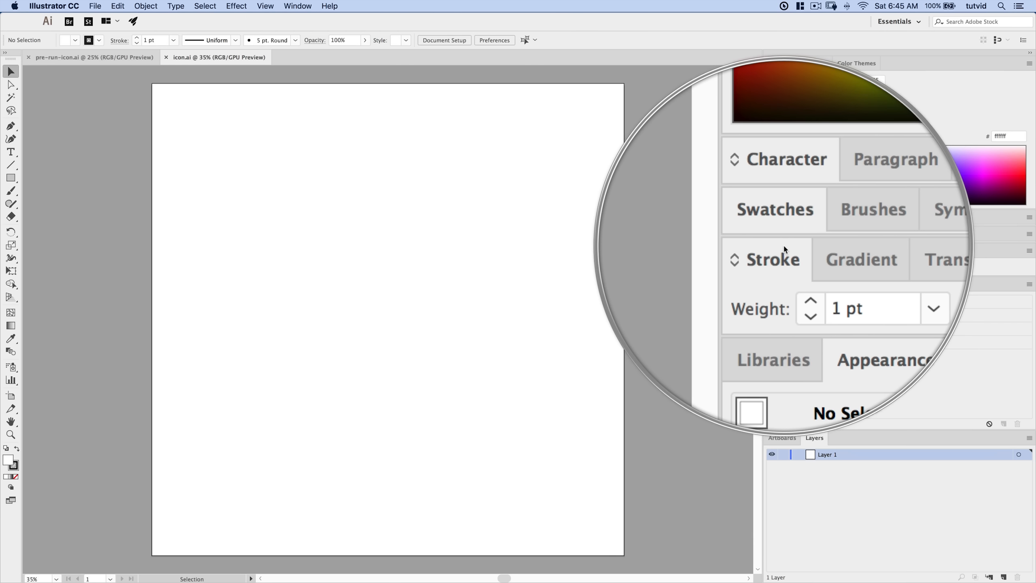
left_click(784, 6)
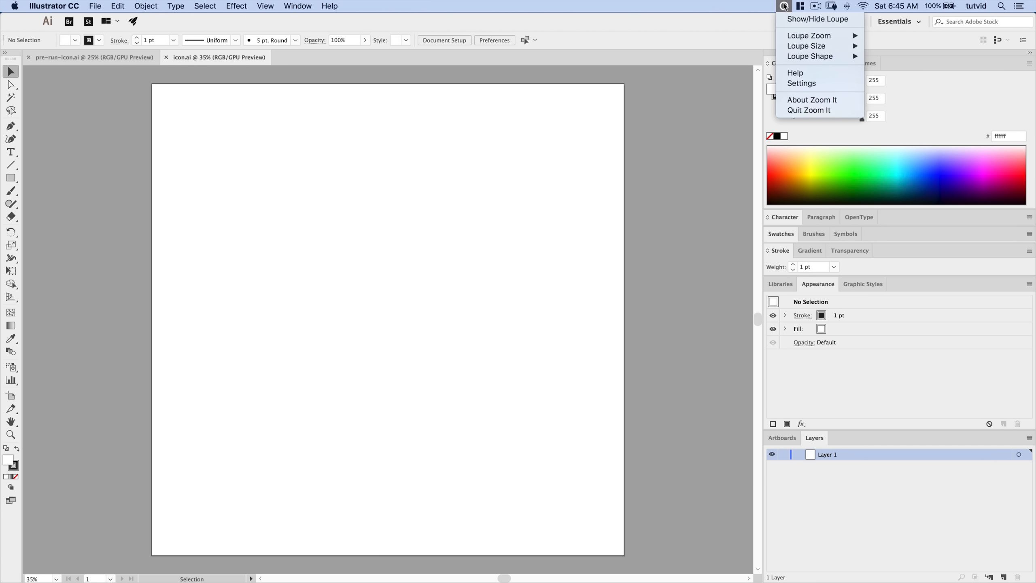
left_click(818, 19)
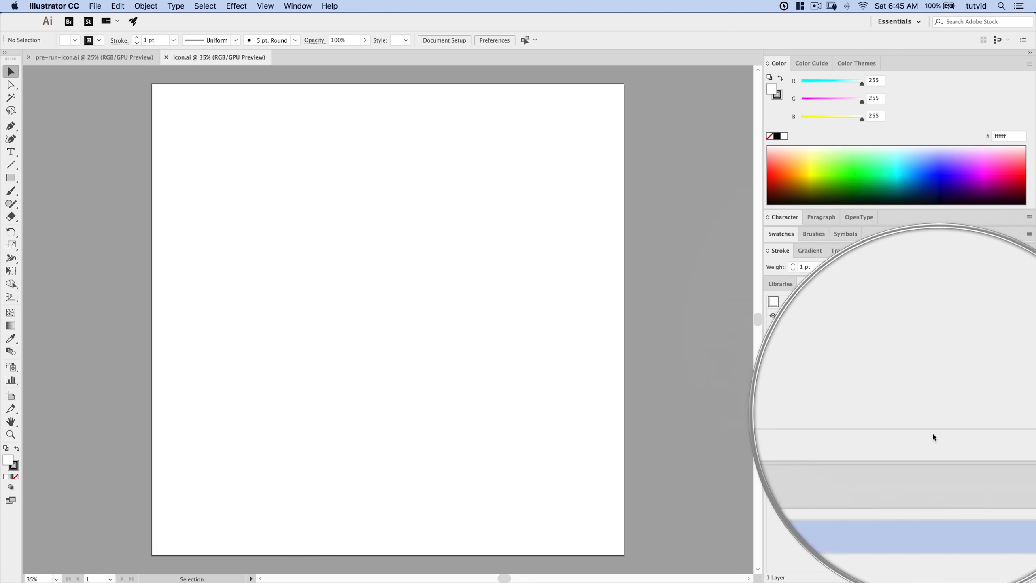
key("Escape")
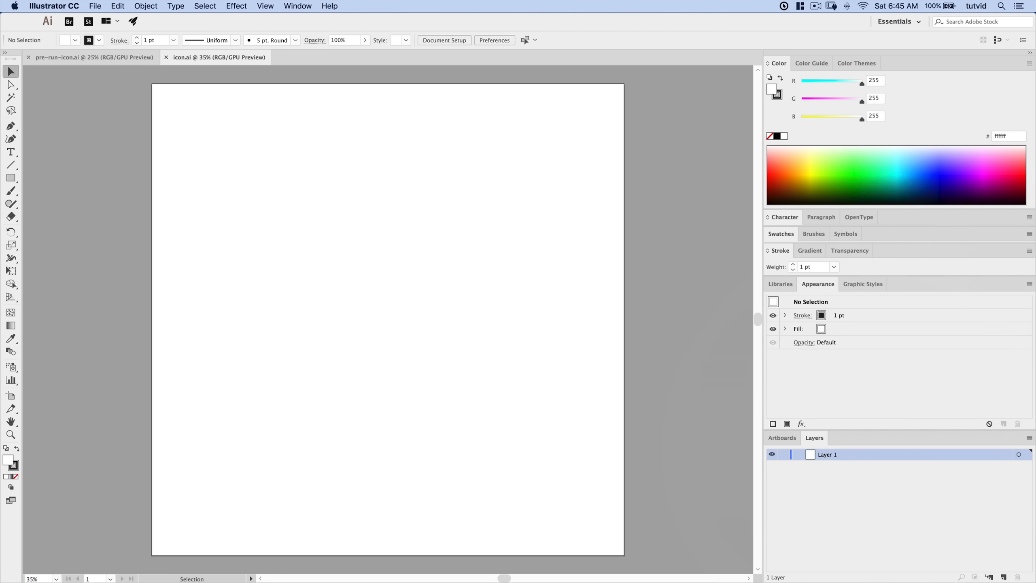
Set the Layers panel's row size to 60 pixels, and collapse the Appearance and Color panels to give the layers more room
left_click(1030, 439)
left_click(973, 572)
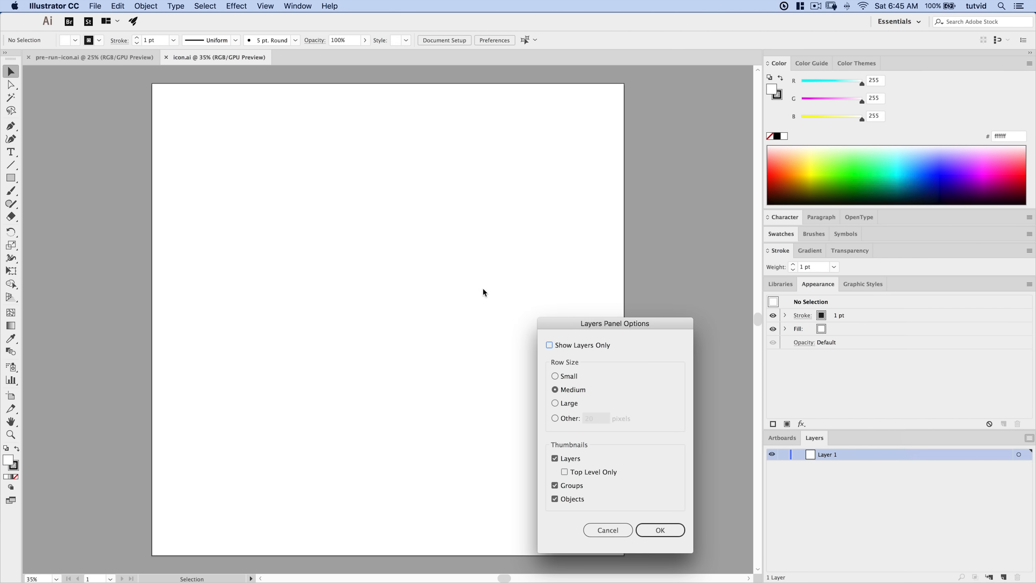
left_click(556, 418)
type("60")
left_click(638, 527)
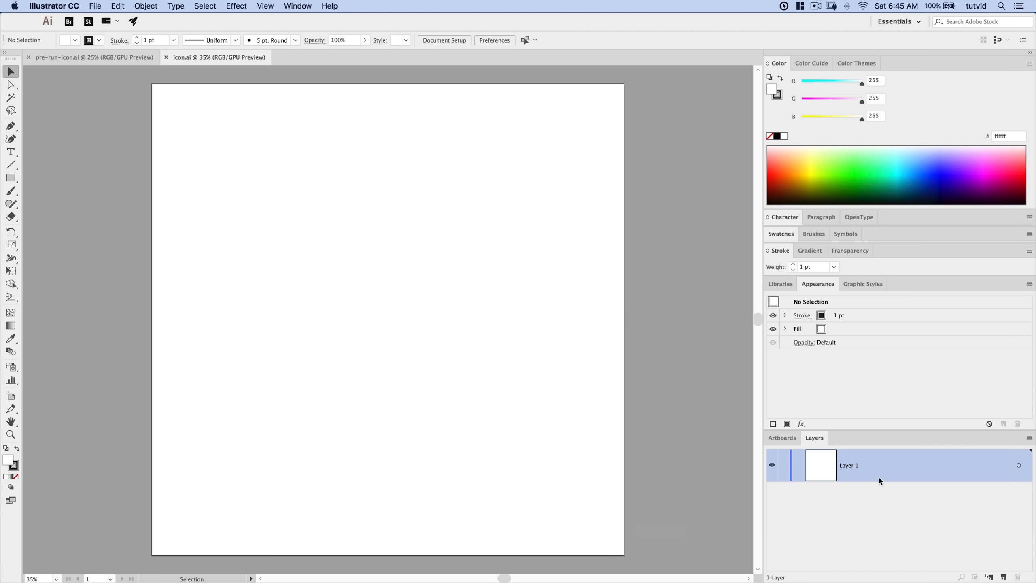
left_click(812, 287)
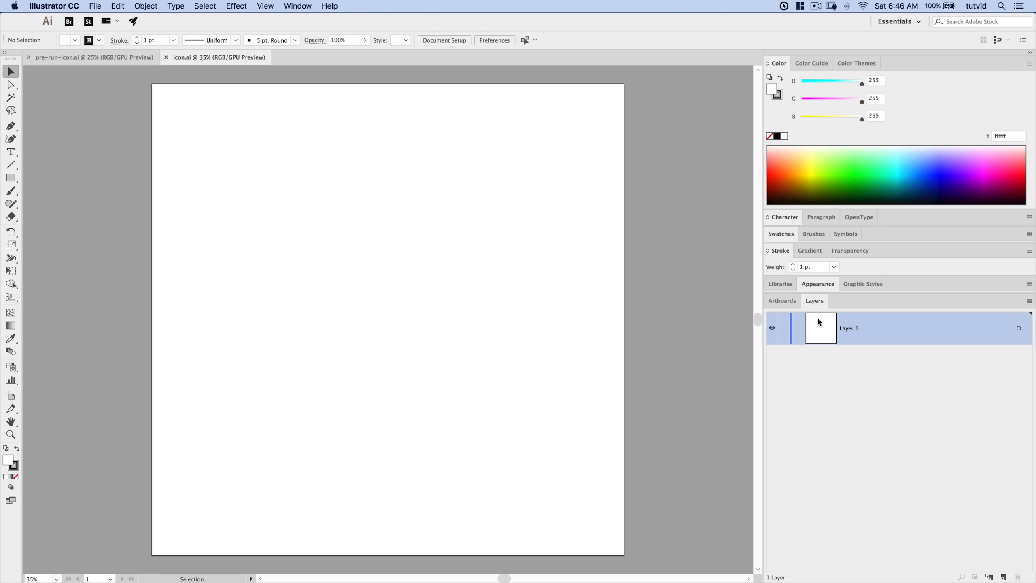
left_click(776, 65)
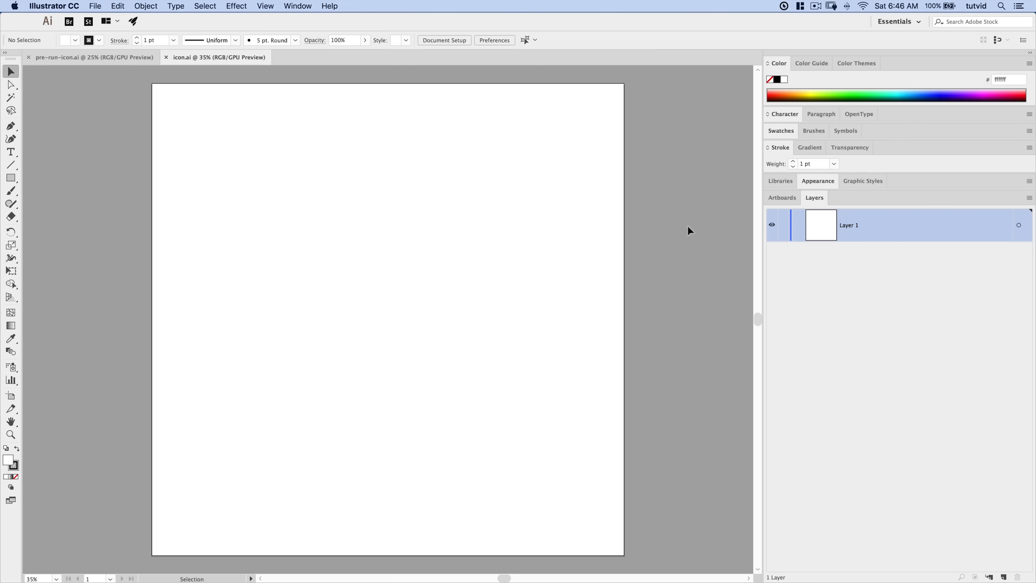
Create a circle with the Ellipse tool, 1000 px wide and 1000 px high
left_click_drag(10, 178, 50, 208)
left_click(325, 267)
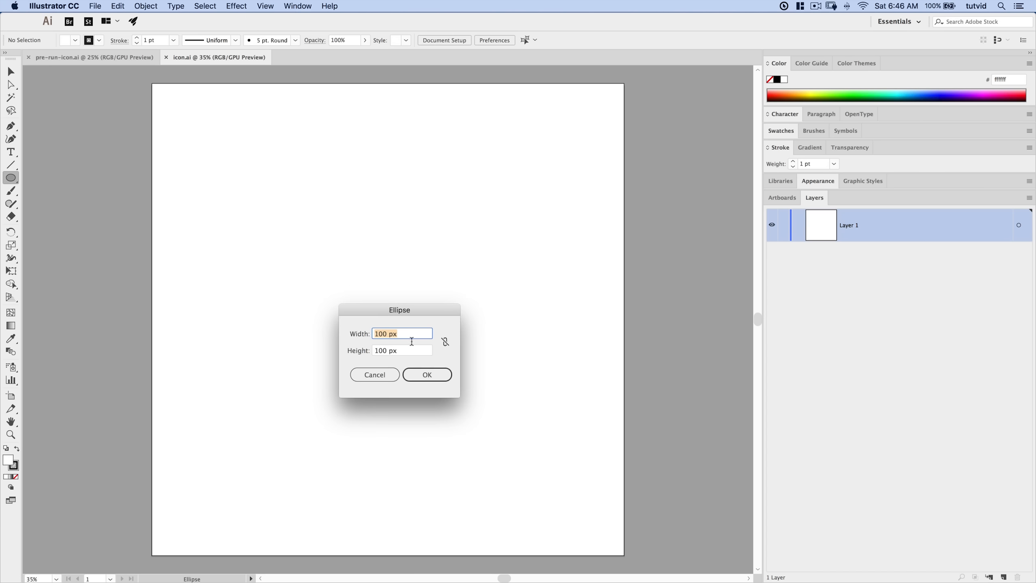
type("1")
key("Tab")
type("1")
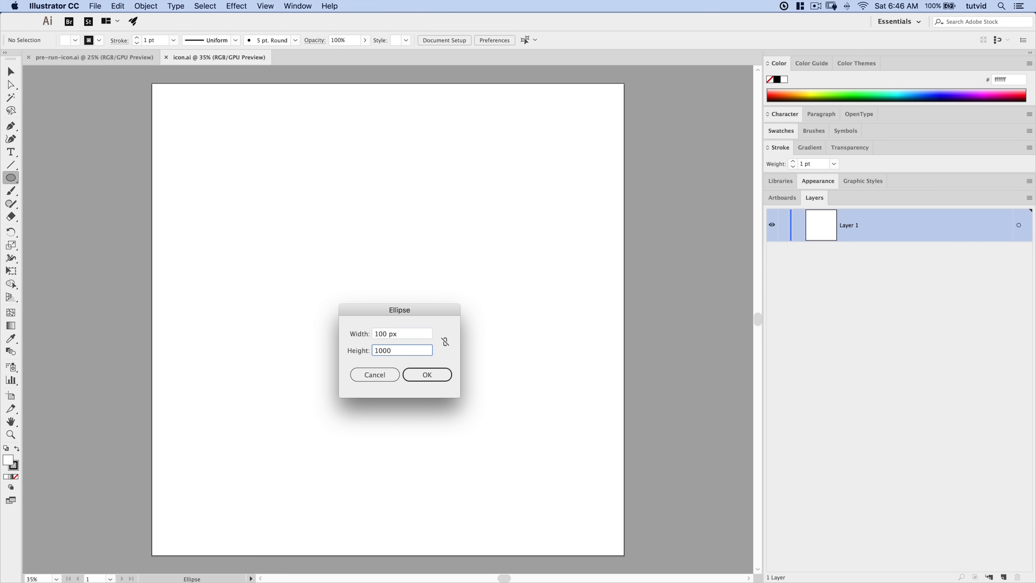
key("Tab")
type("1")
key("Tab")
left_click(406, 372)
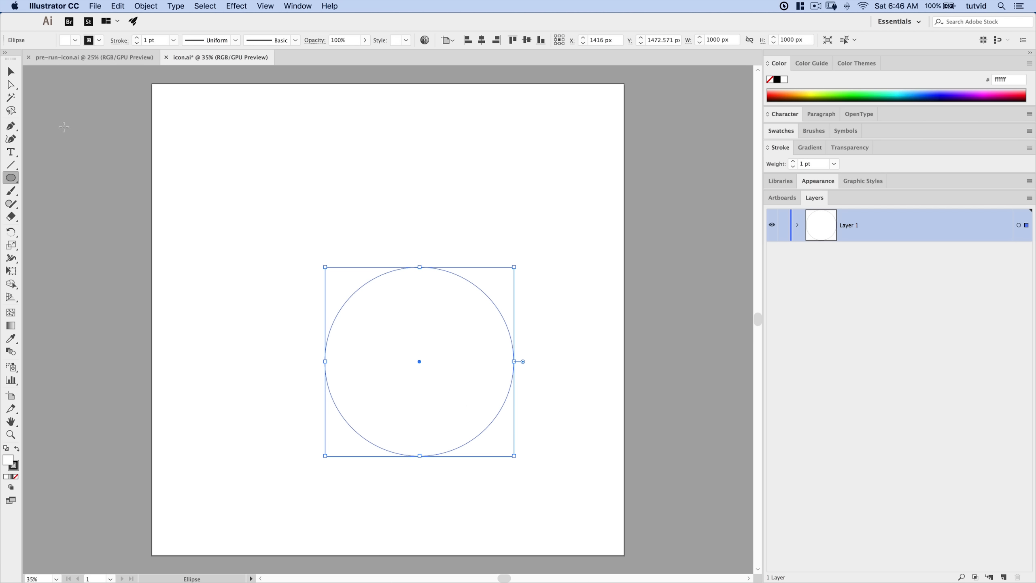
Center the circle horizontally and vertically on the artboard
left_click(16, 73)
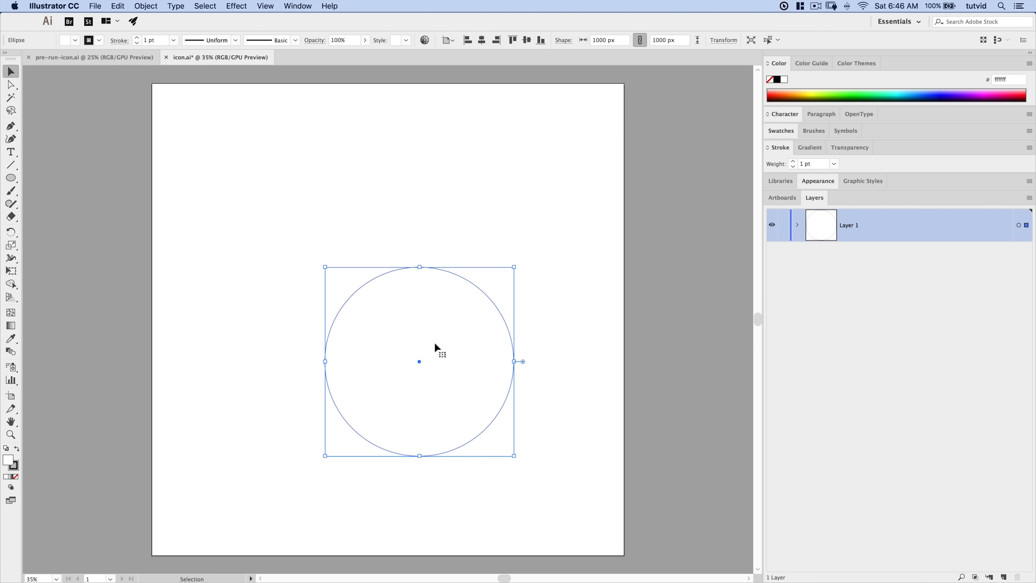
left_click(449, 39)
left_click(477, 76)
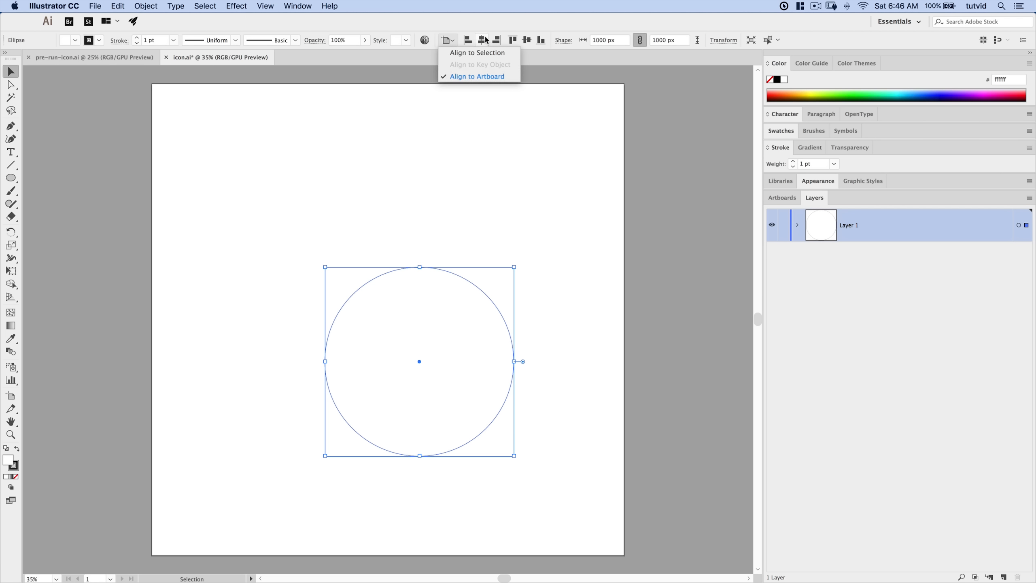
left_click(482, 40)
left_click(526, 40)
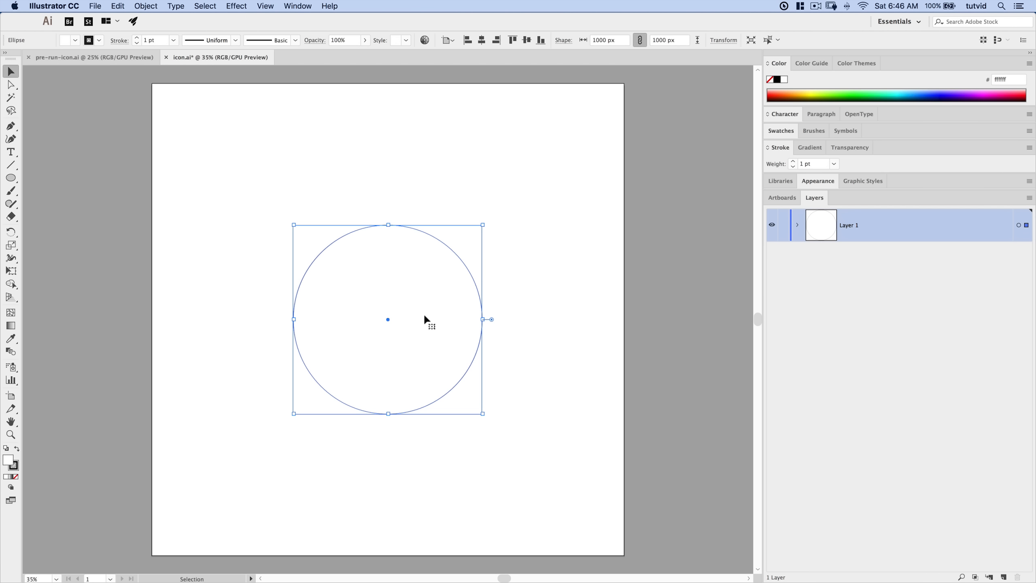
left_click(581, 237)
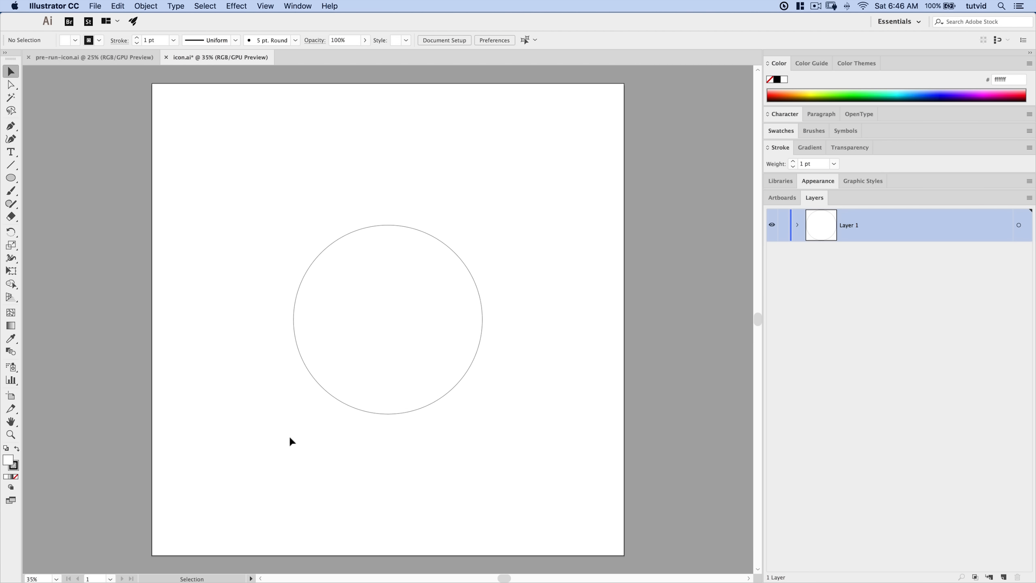
Remove the circle's stroke and fill it with the medium grey a3a3a3
left_click(390, 274)
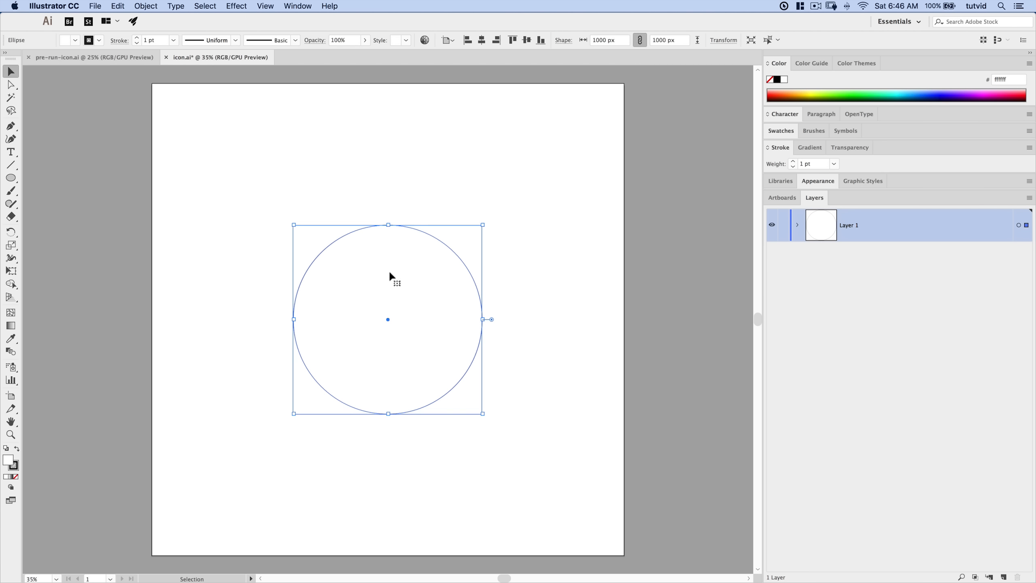
left_click(15, 466)
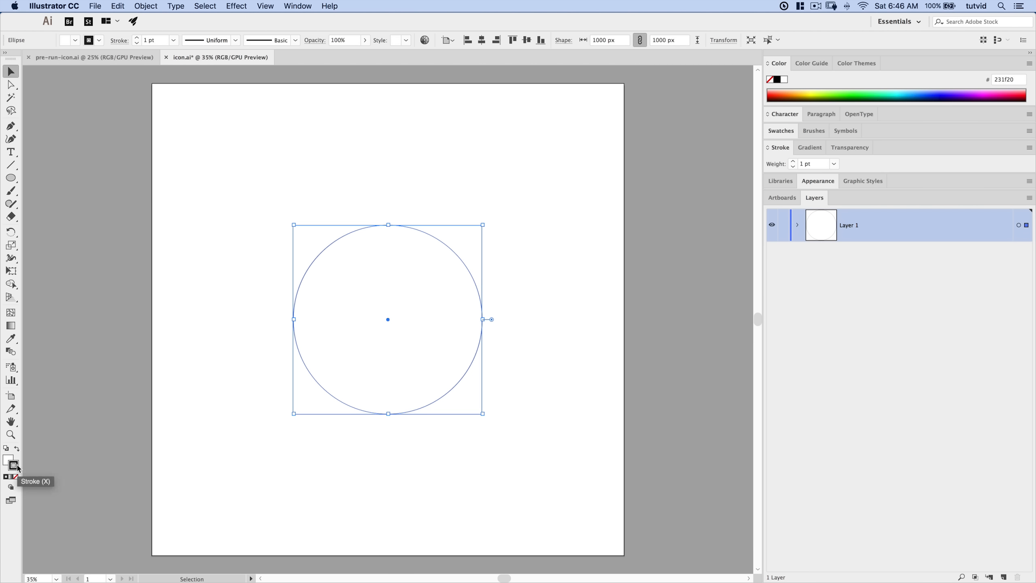
key("slash")
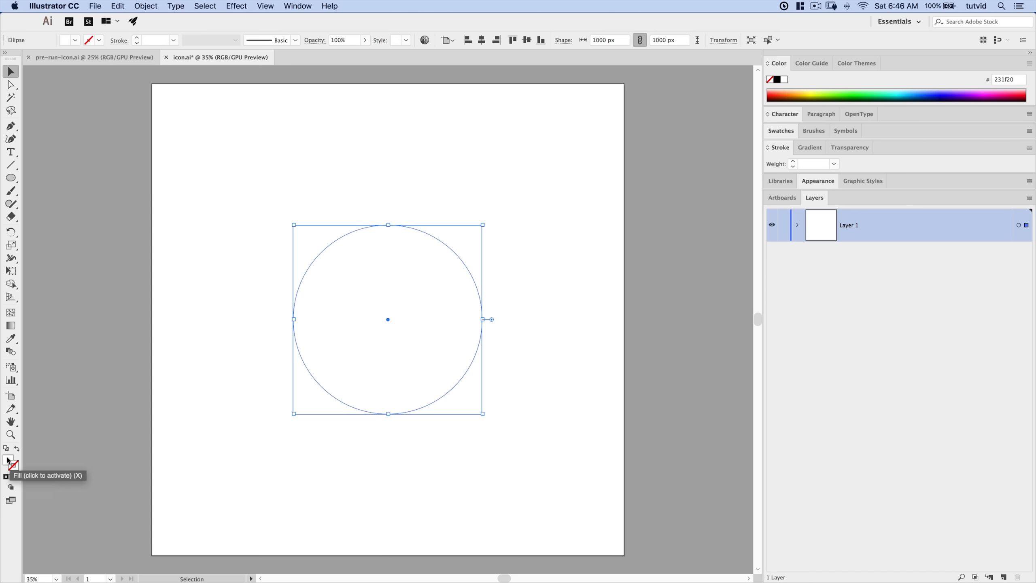
left_click(8, 460)
double_click(9, 462)
left_click_drag(584, 293, 585, 309)
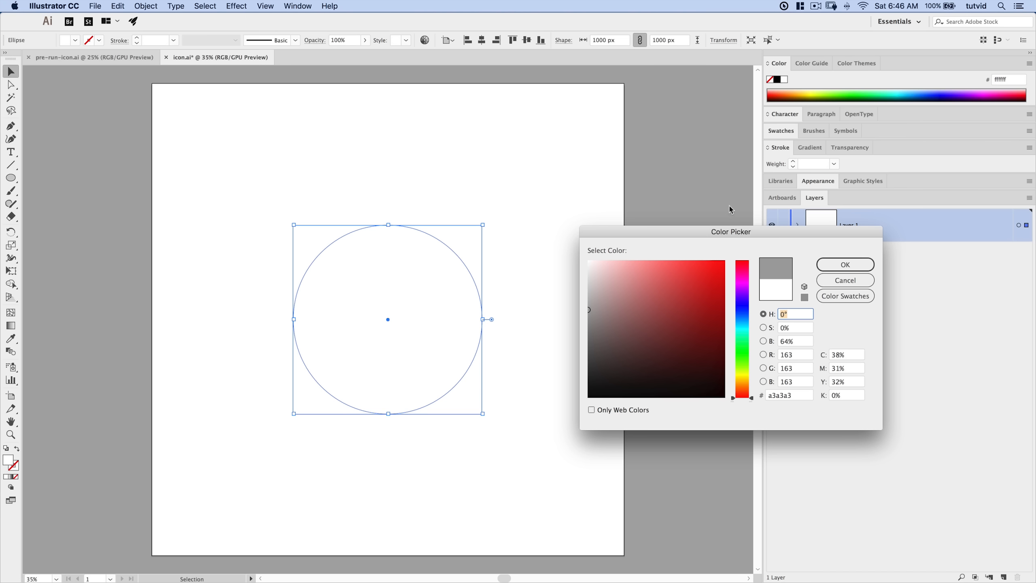
left_click(825, 263)
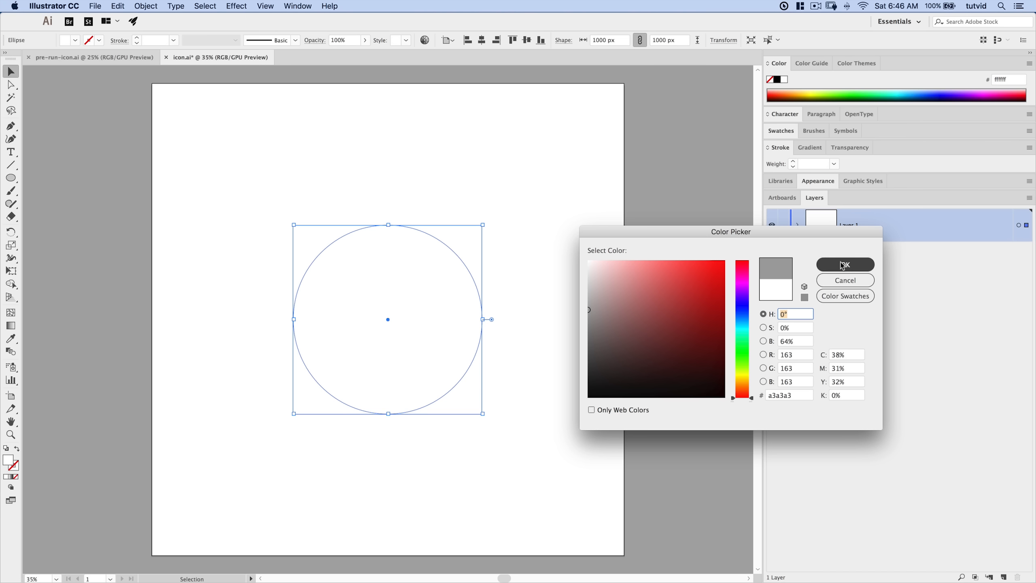
left_click(522, 262)
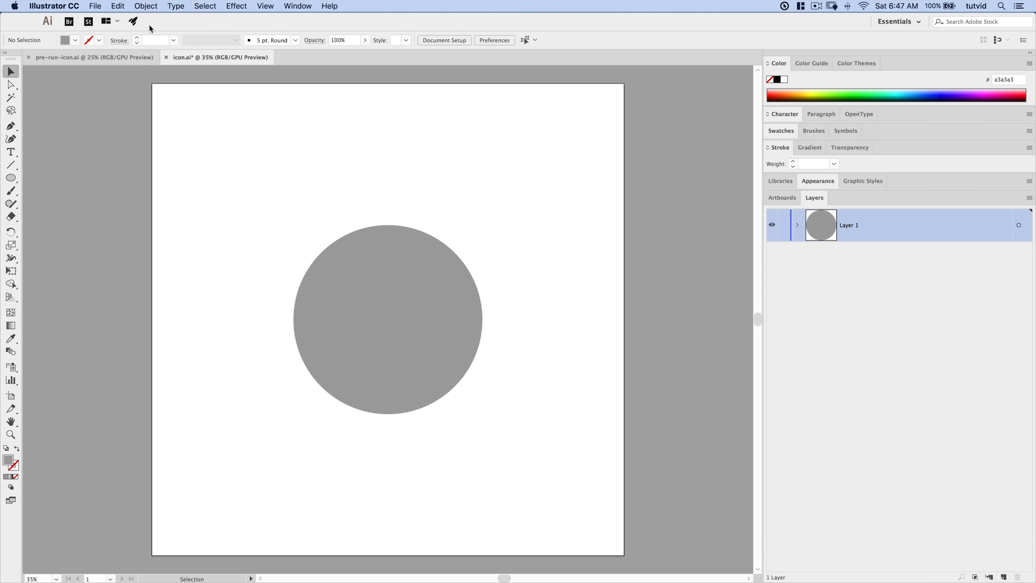
Scale the circle non-uniformly to 91% horizontally and 15% vertically, with scaling of strokes and effects turned off
left_click(146, 7)
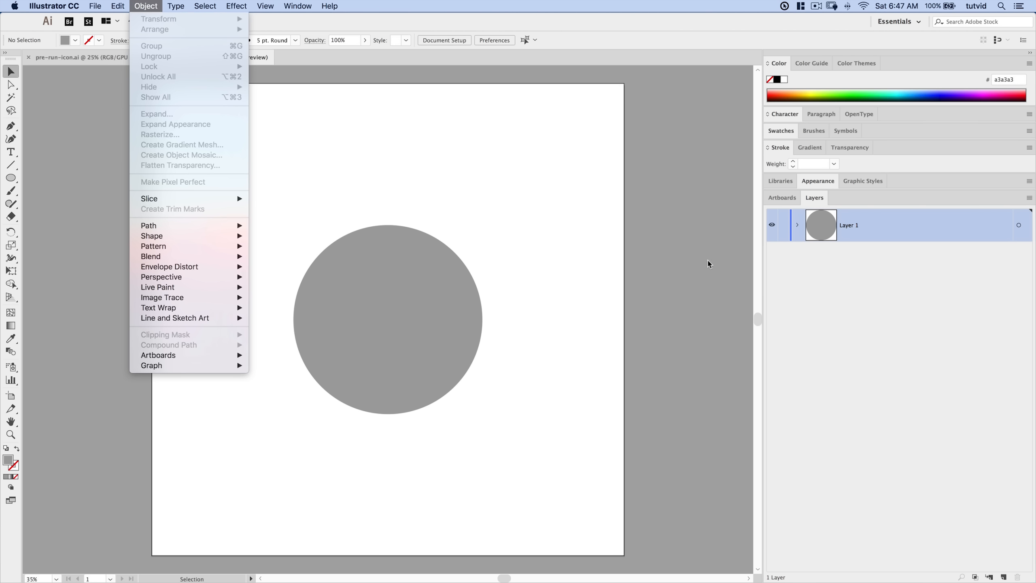
left_click(385, 276)
left_click(379, 258)
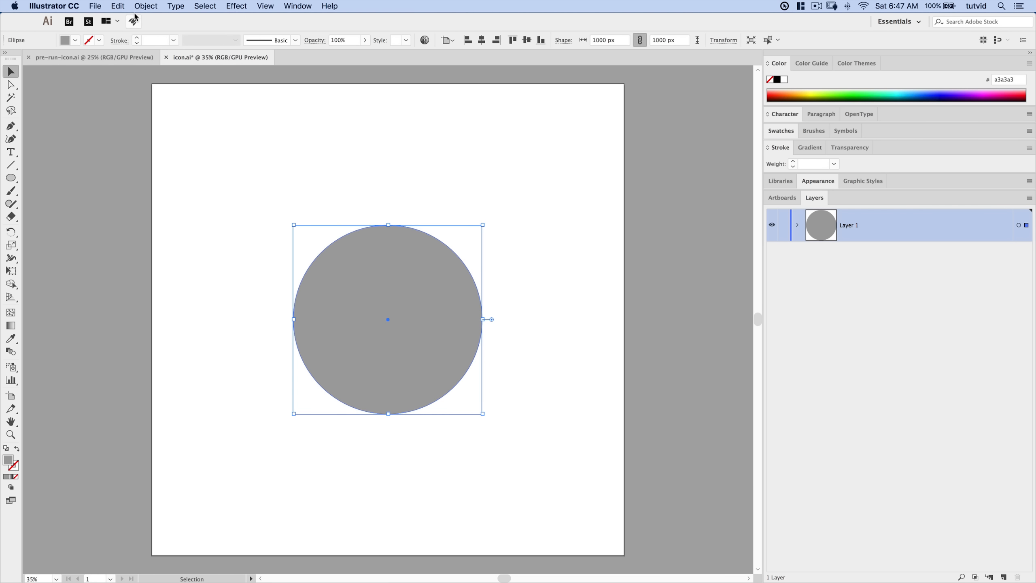
left_click(117, 6)
mouse_move(146, 6)
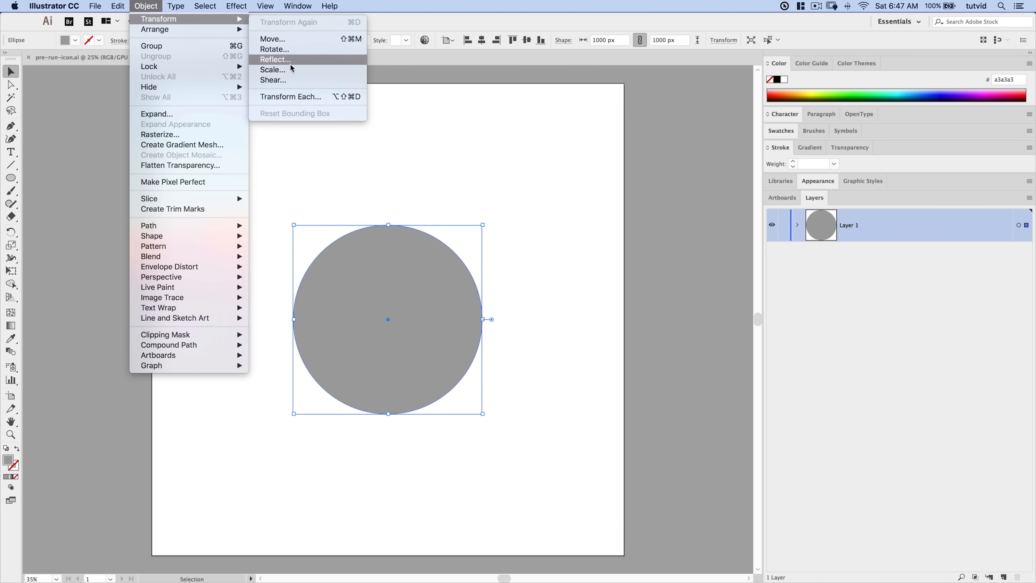
left_click(273, 70)
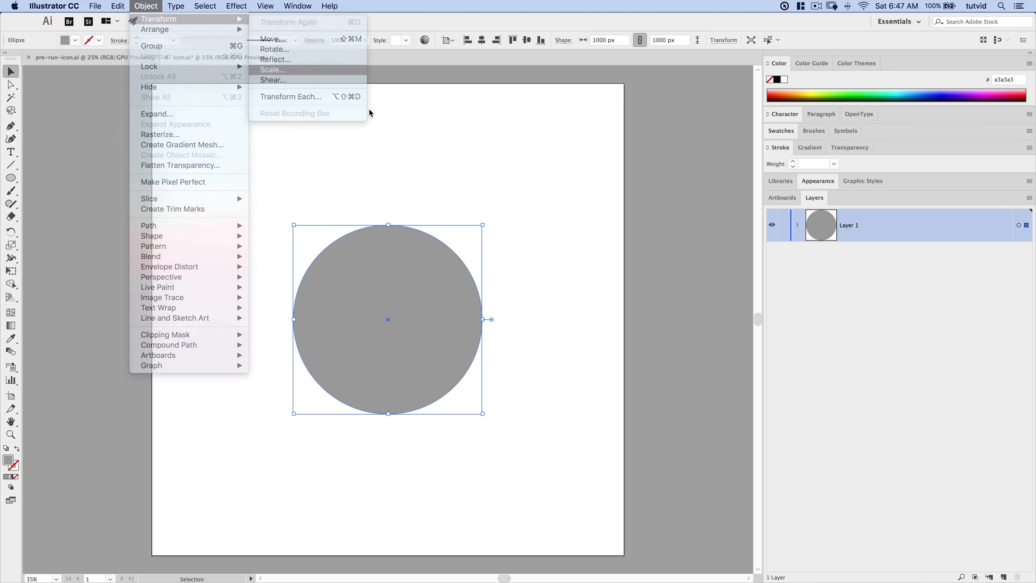
left_click_drag(739, 192, 677, 157)
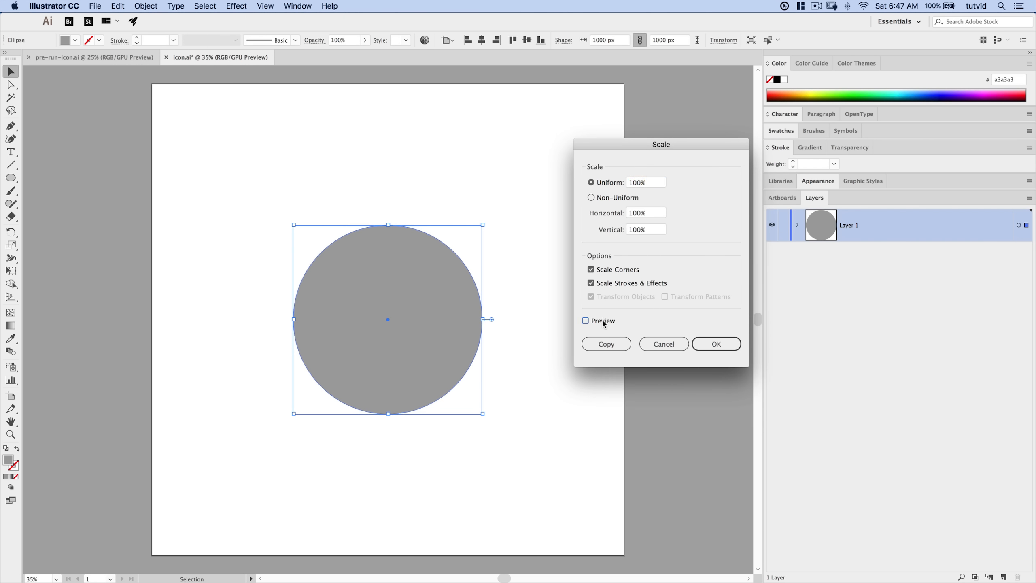
left_click(611, 198)
key("Tab")
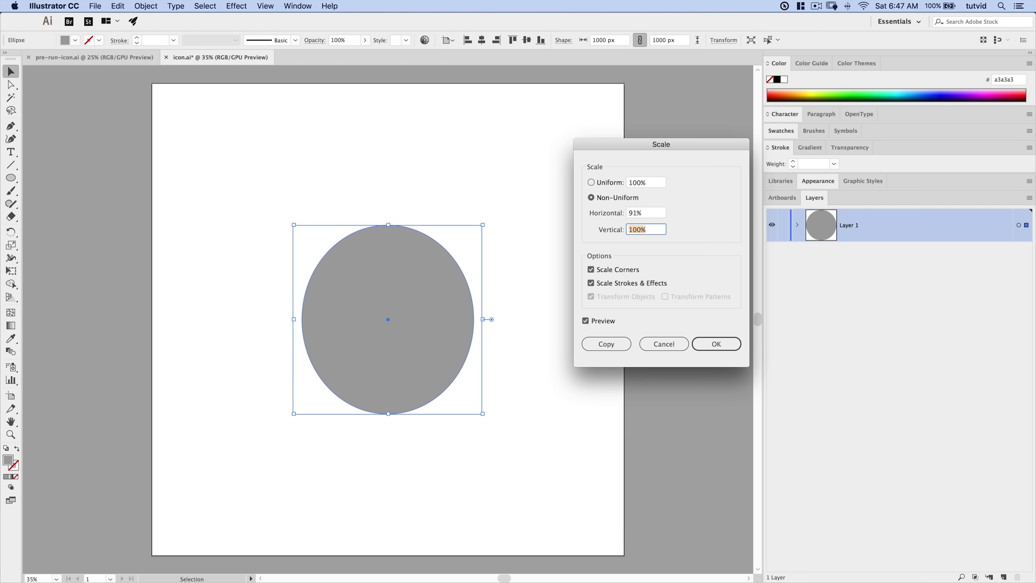
type("15")
key("Tab")
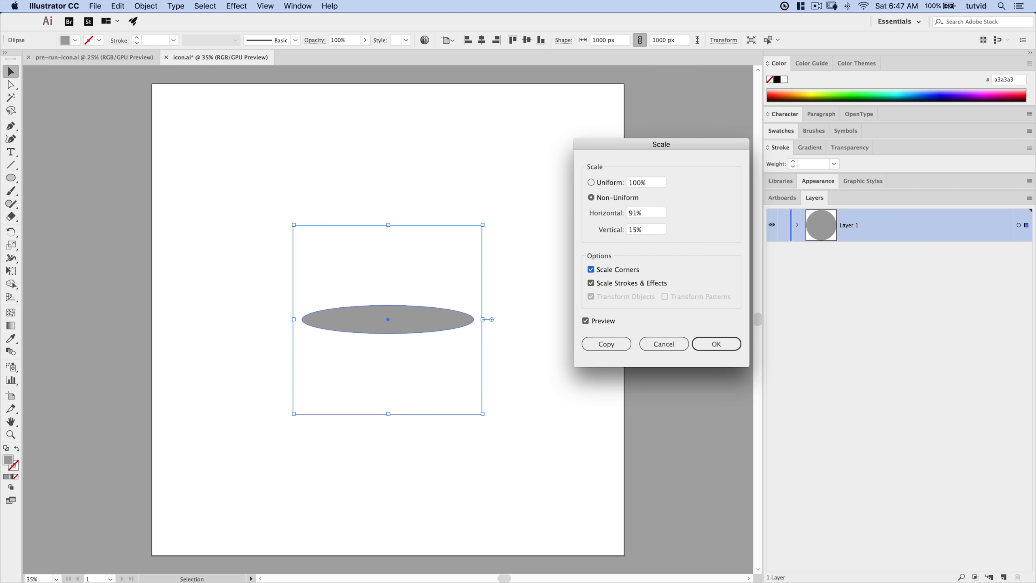
left_click(605, 284)
left_click(718, 346)
left_click(718, 345)
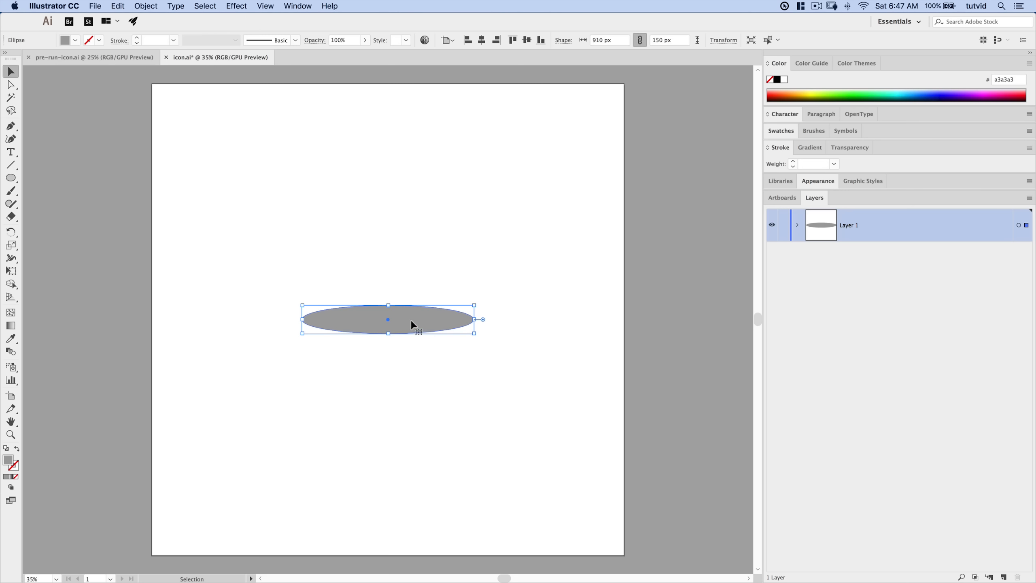
Make a scaled copy of the flattened ellipse at 100% horizontal and 130% vertical
left_click(137, 4)
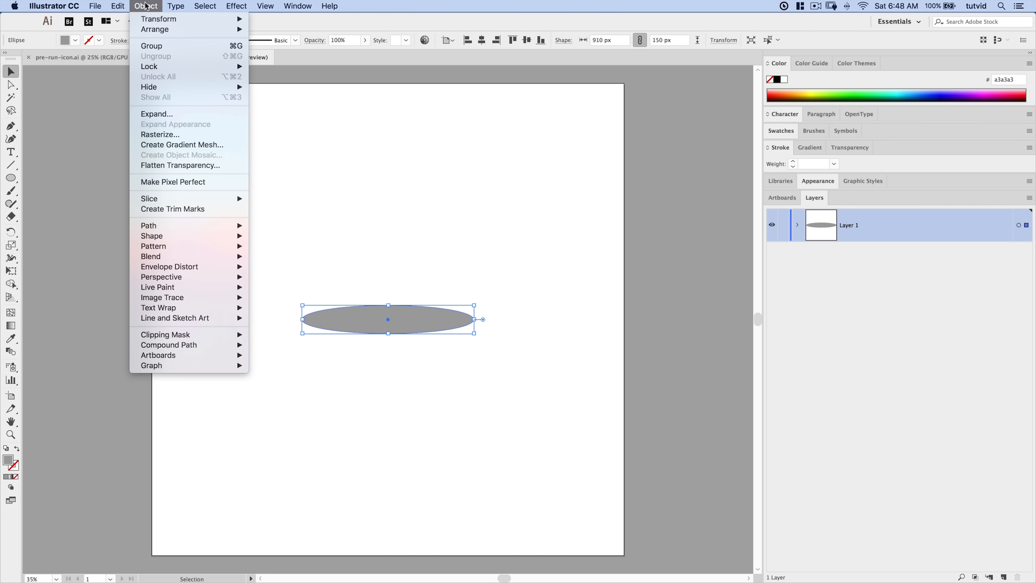
mouse_move(163, 19)
left_click(290, 72)
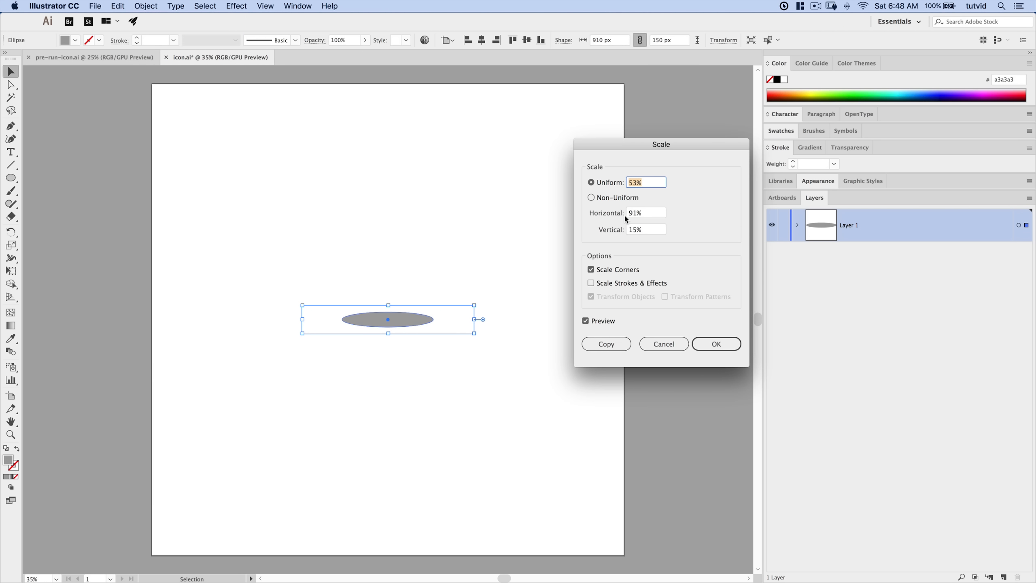
left_click(604, 197)
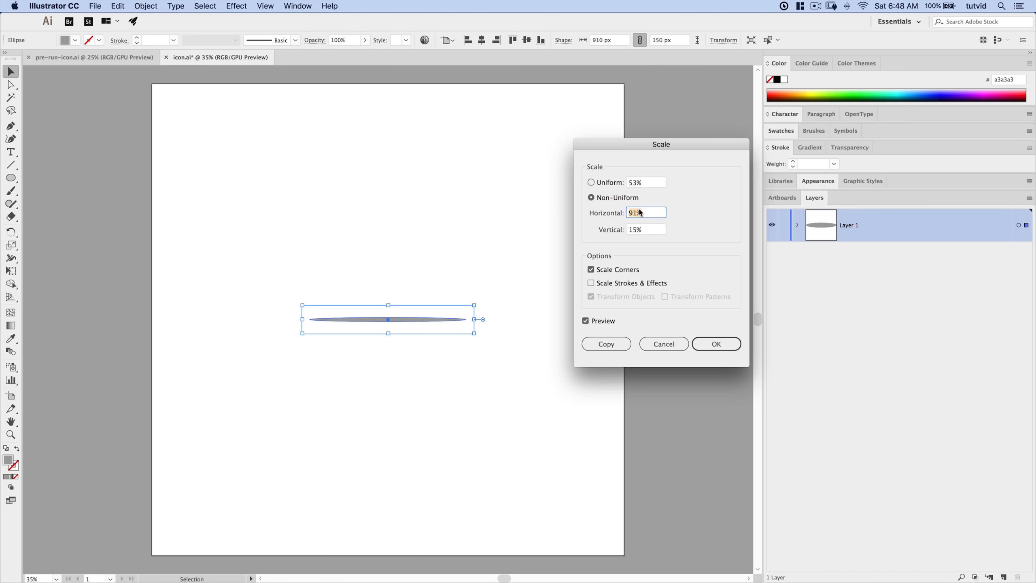
type("100")
key("Tab")
type("130")
key("Tab")
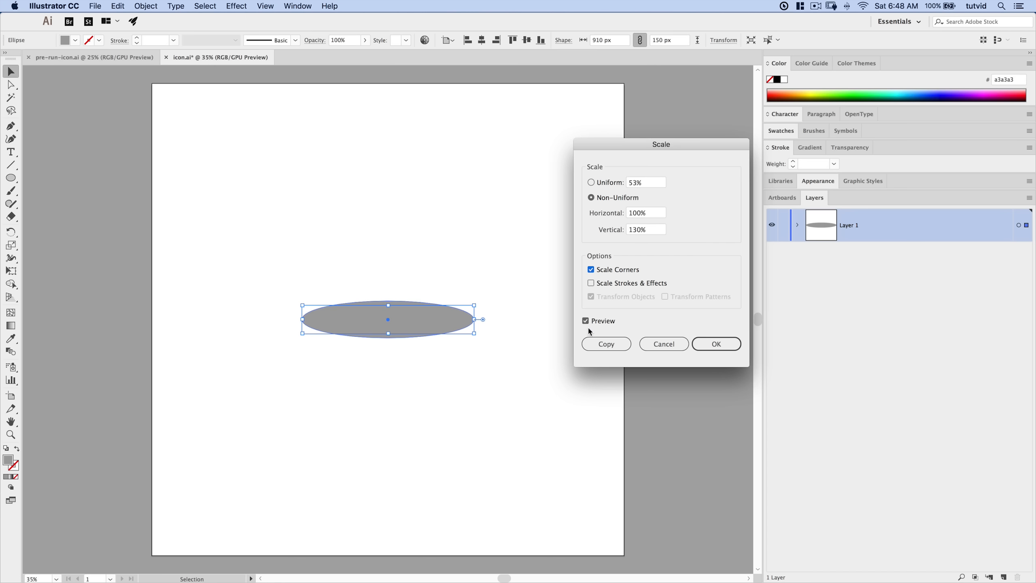
left_click(610, 347)
Expand Layer 1 and switch each ellipse's visibility off and on to compare the two shapes
left_click(798, 226)
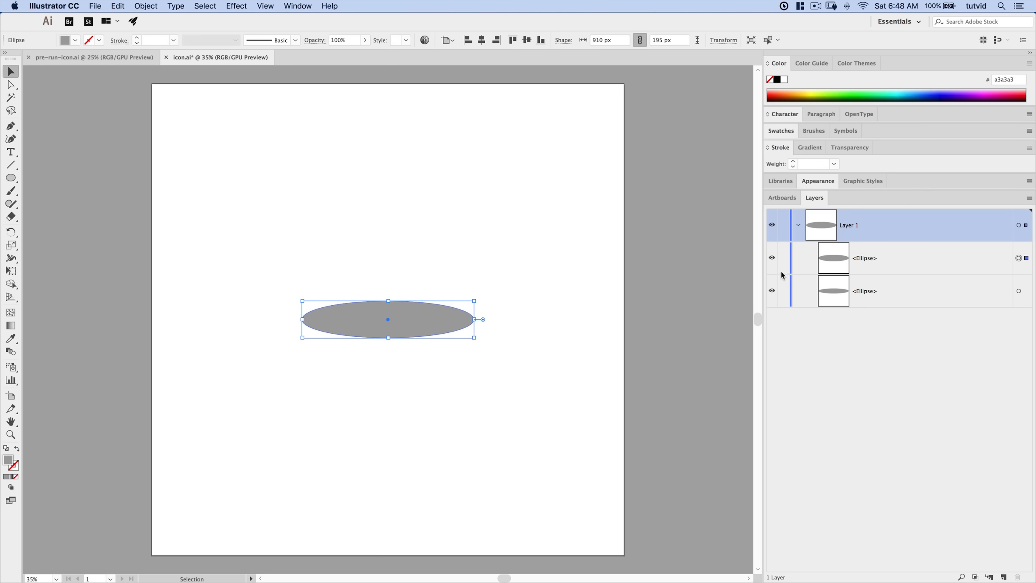
left_click(772, 257)
left_click(771, 258)
left_click(772, 291)
left_click(772, 293)
left_click(772, 258)
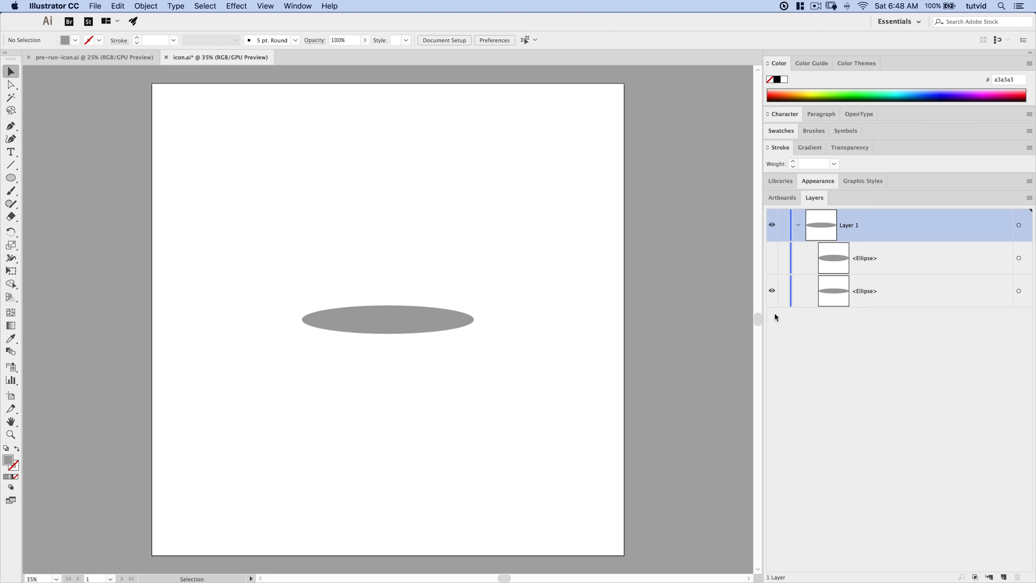
left_click(773, 258)
Fill the taller upper ellipse in Layer 1 with the dark grey 606060
left_click(861, 256)
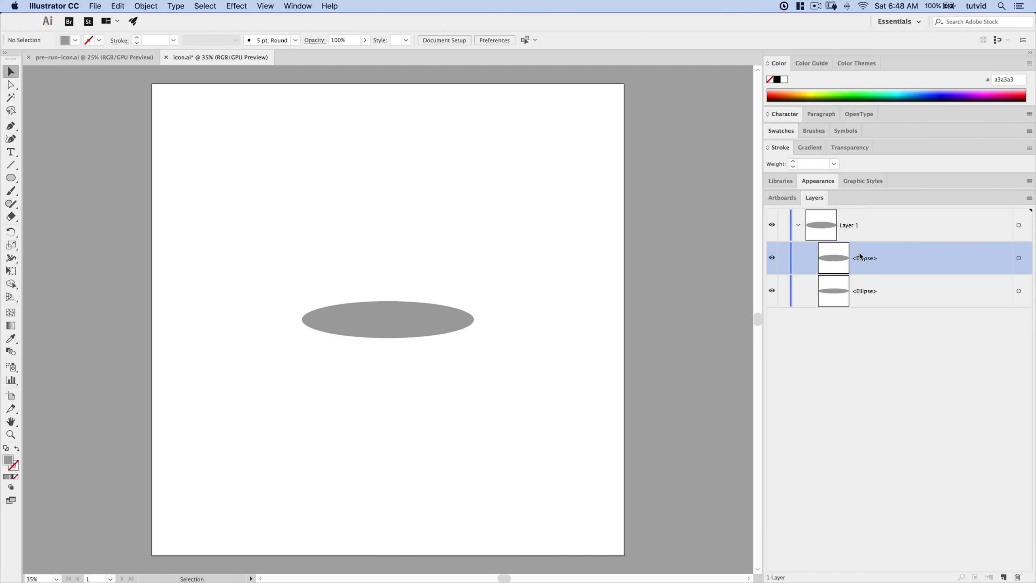
left_click(1019, 259)
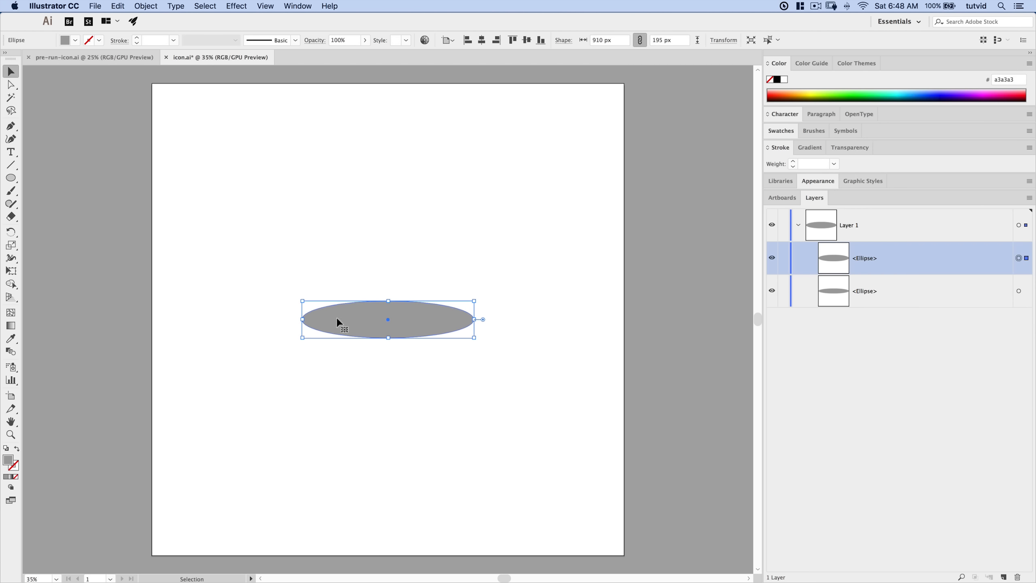
double_click(8, 460)
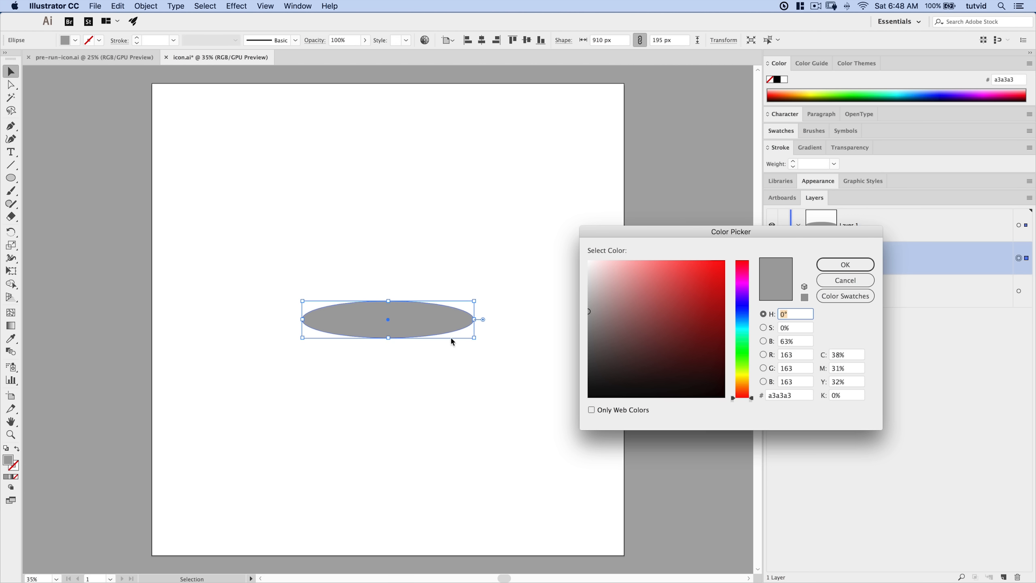
left_click_drag(599, 327, 582, 345)
key("Return")
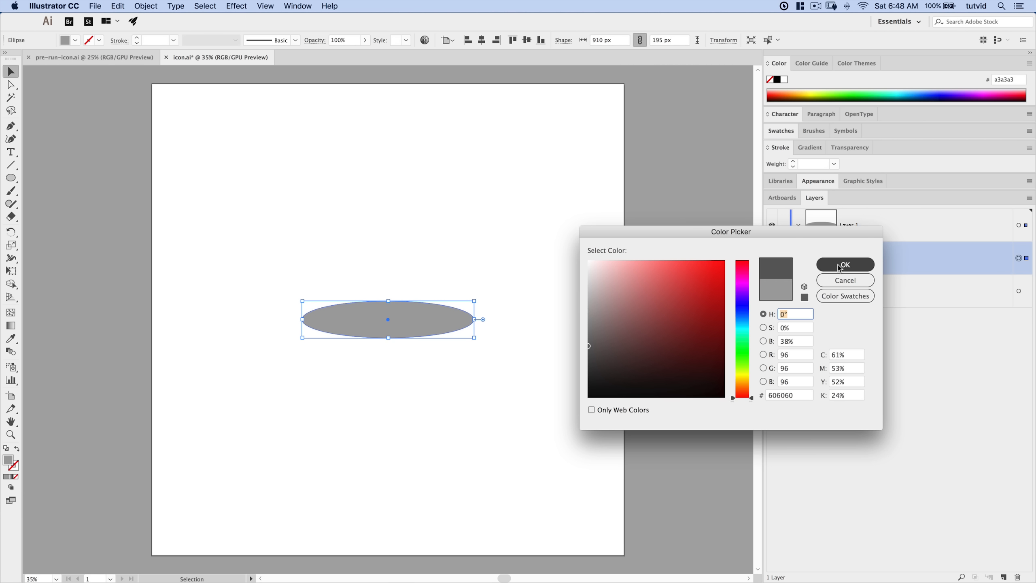
left_click(502, 322)
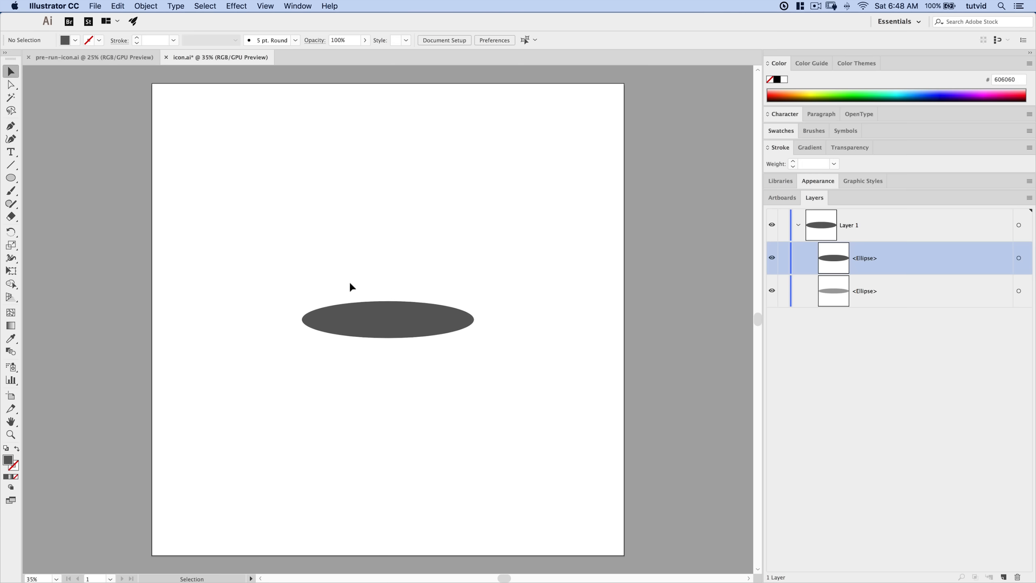
Select both ellipses and split them along their overlaps with the Pathfinder Divide operation
left_click_drag(231, 220, 532, 395)
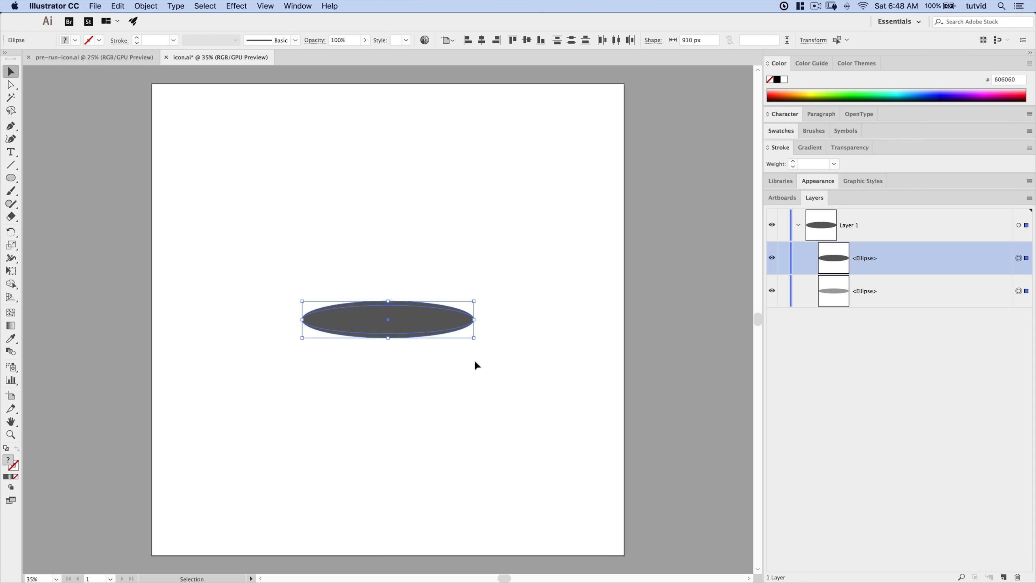
left_click(297, 6)
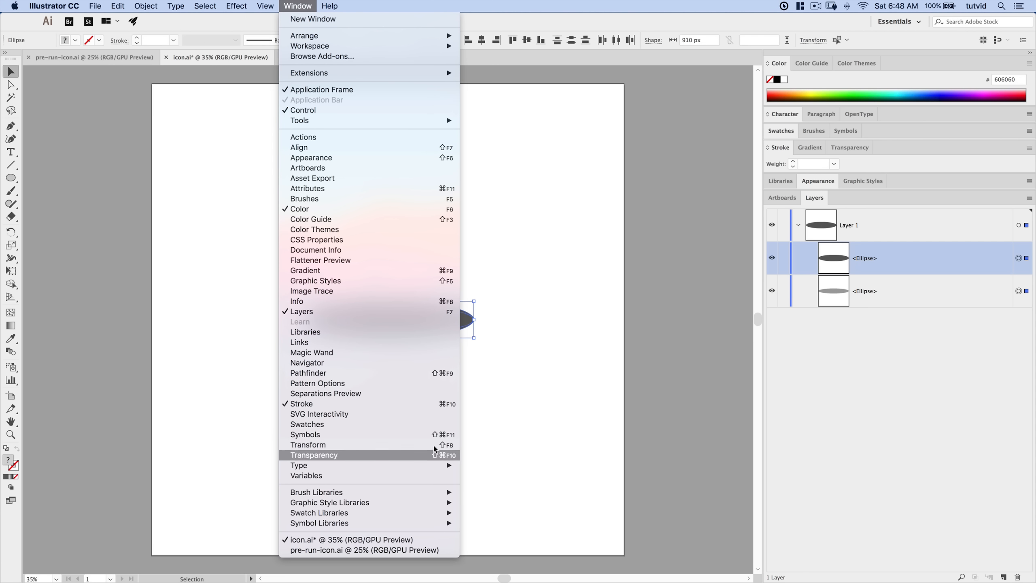
left_click(310, 362)
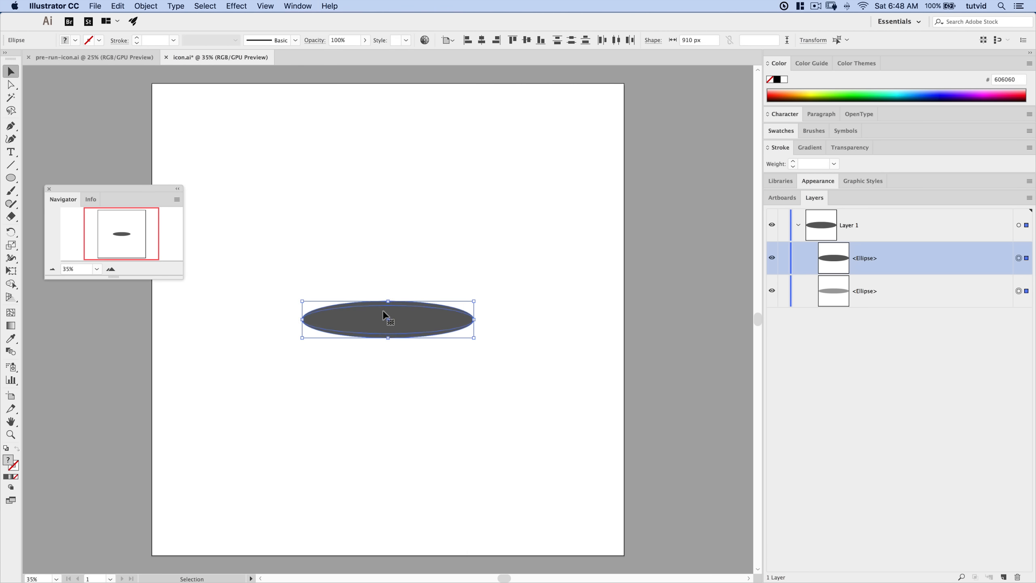
left_click(49, 188)
left_click(295, 5)
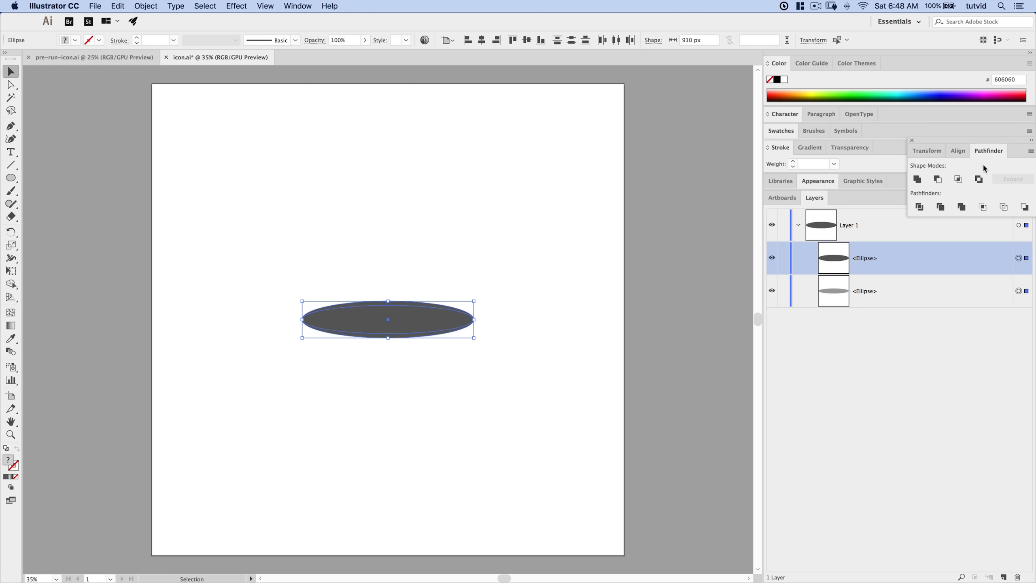
left_click_drag(989, 141, 114, 81)
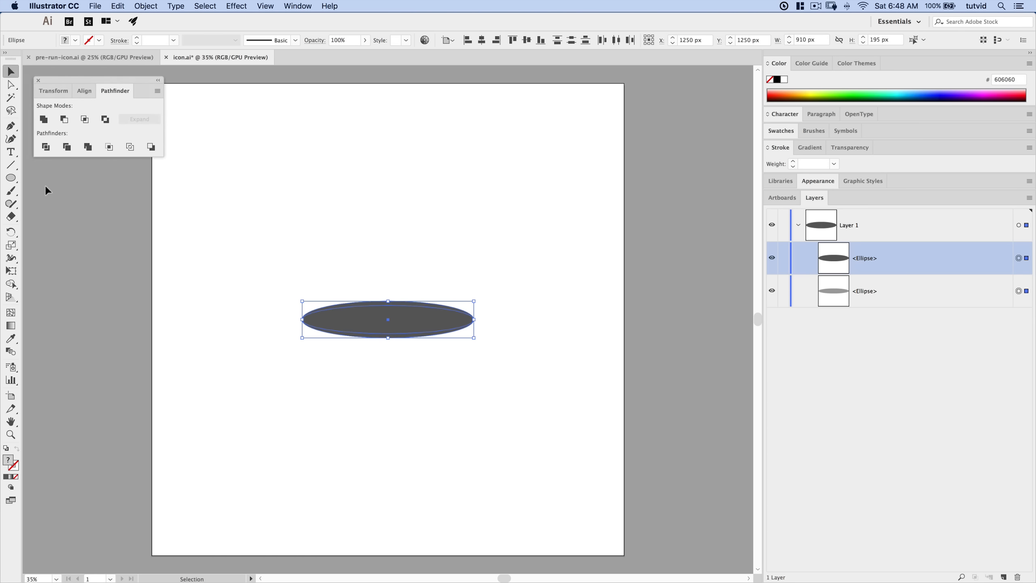
left_click(46, 147)
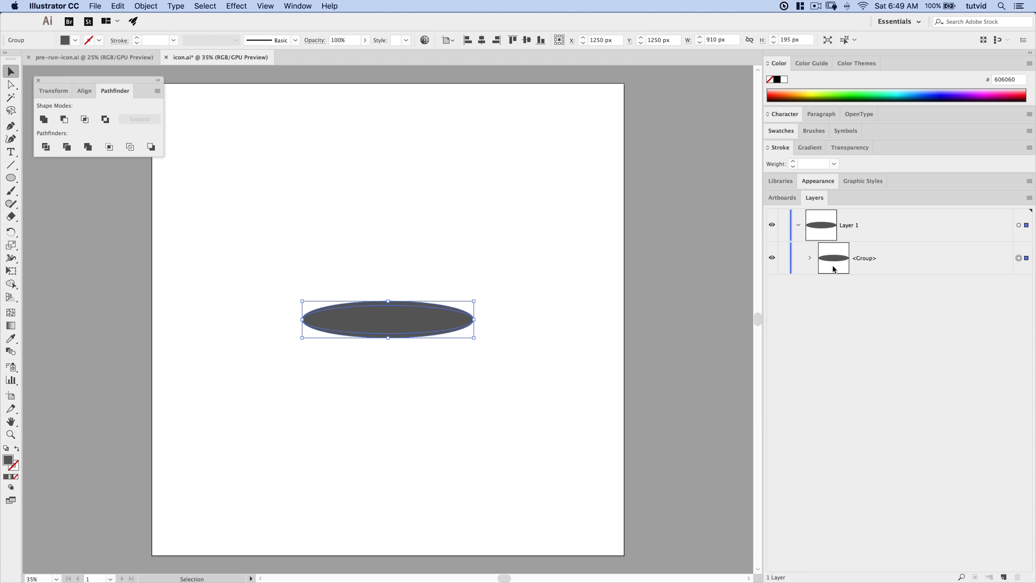
Check the paths inside the divided group, and ungroup them into separate paths
left_click(810, 257)
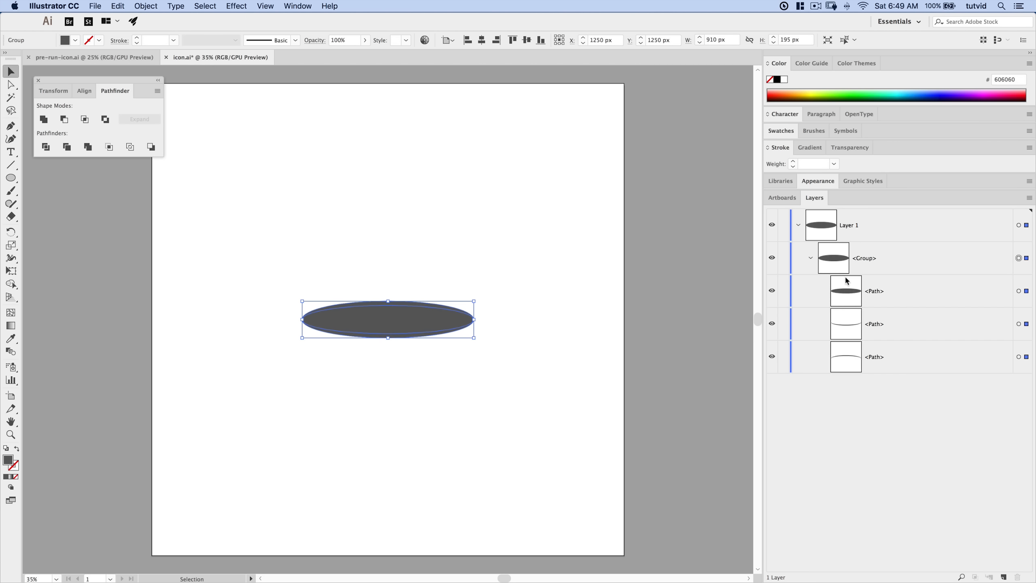
left_click(811, 257)
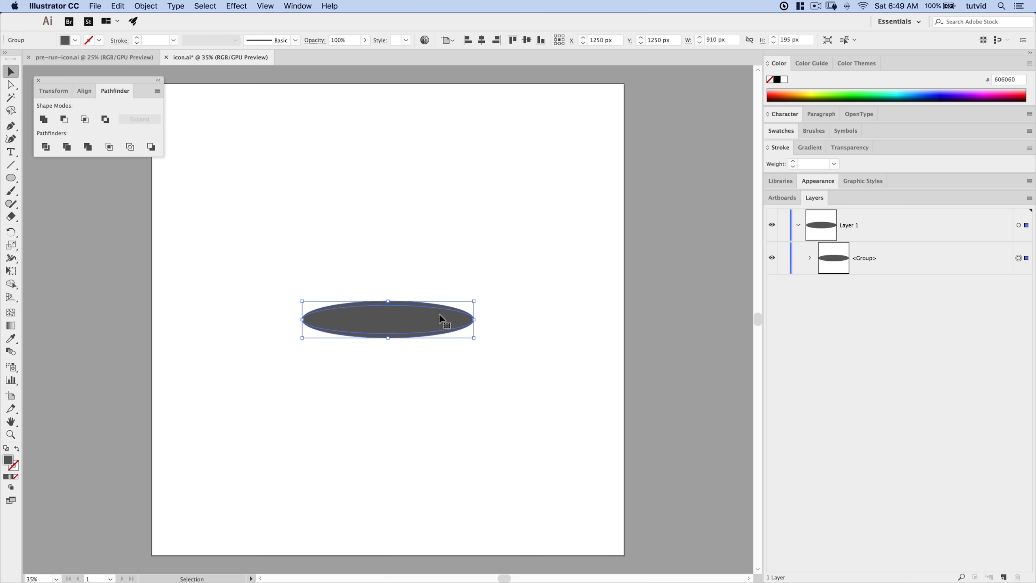
left_click(146, 6)
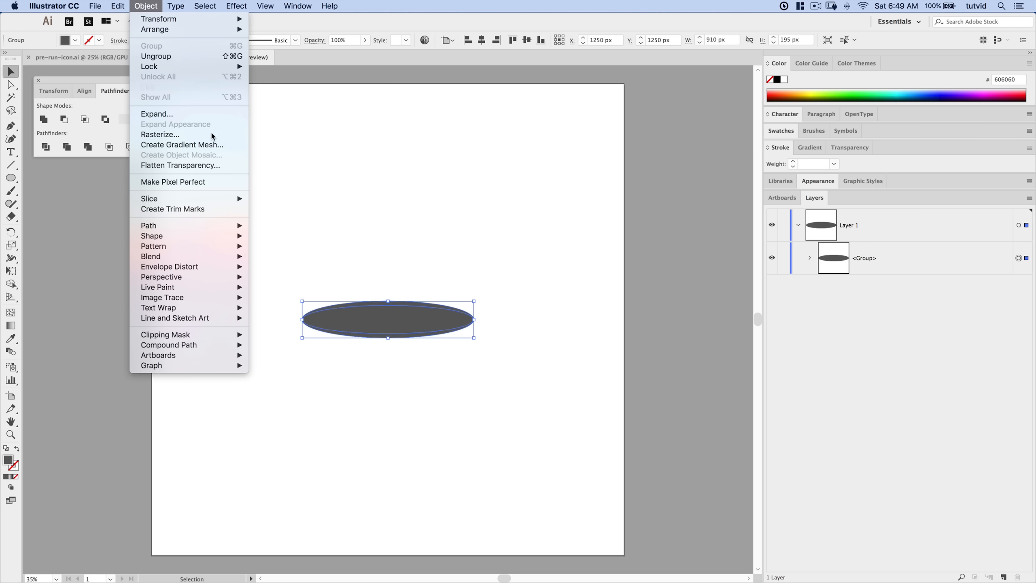
left_click(186, 56)
left_click(465, 340)
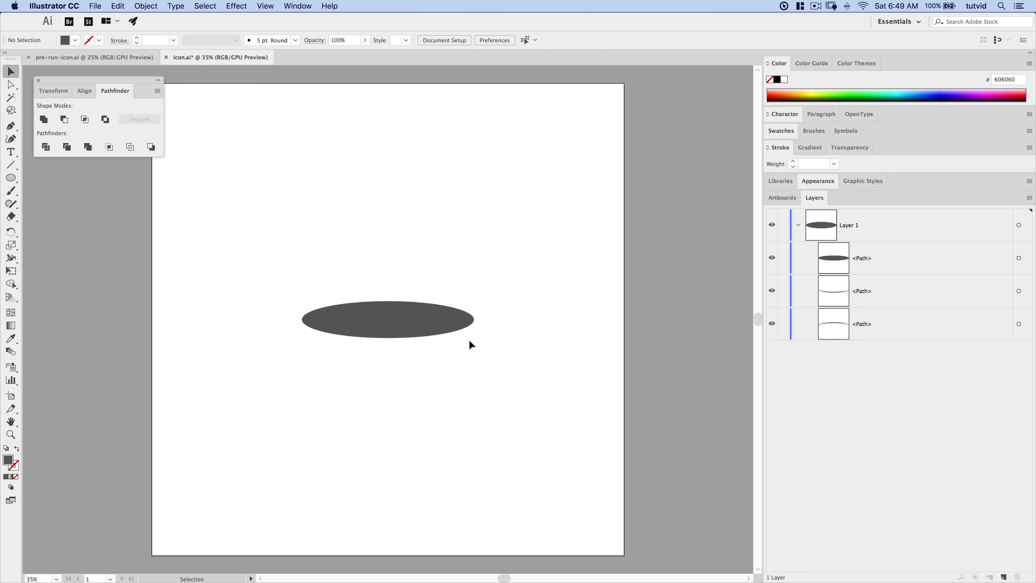
Delete the thin sliver along the upper edge of the divided ellipse
left_click(394, 314)
left_click(396, 302)
left_click(395, 327)
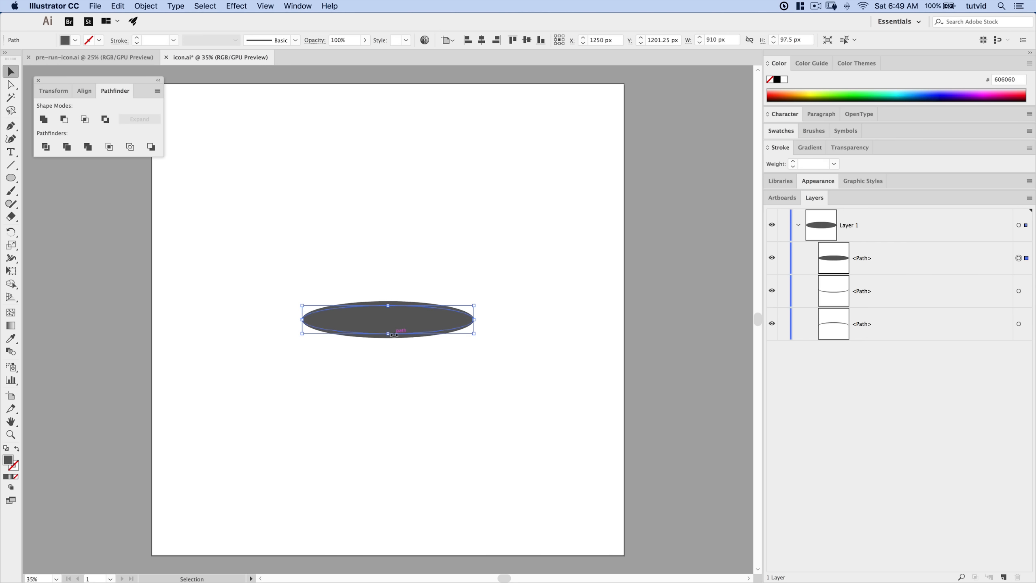
left_click(399, 303)
key("Delete")
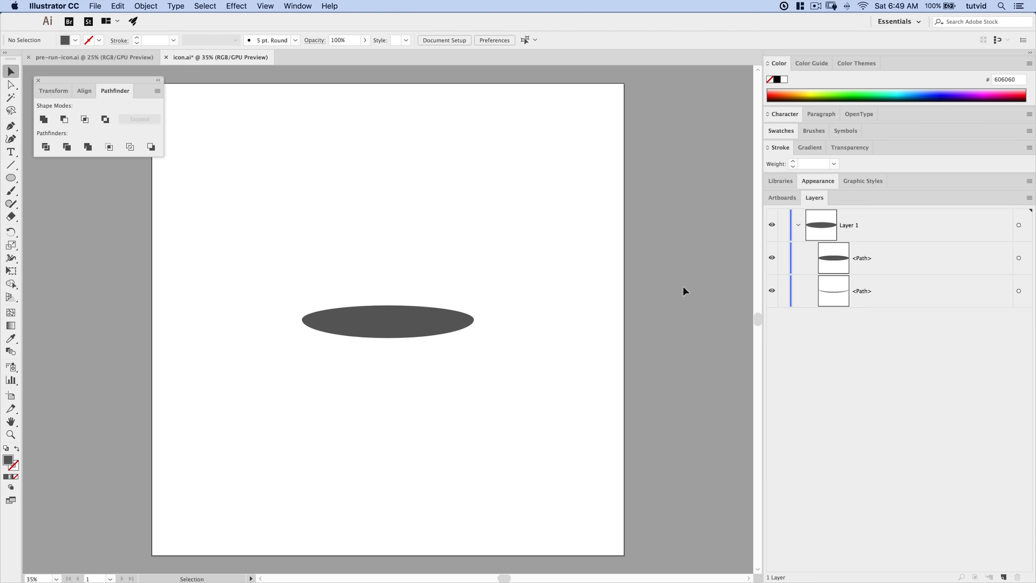
Fill the disc's top face with the light grey a8a8a8
left_click(377, 316)
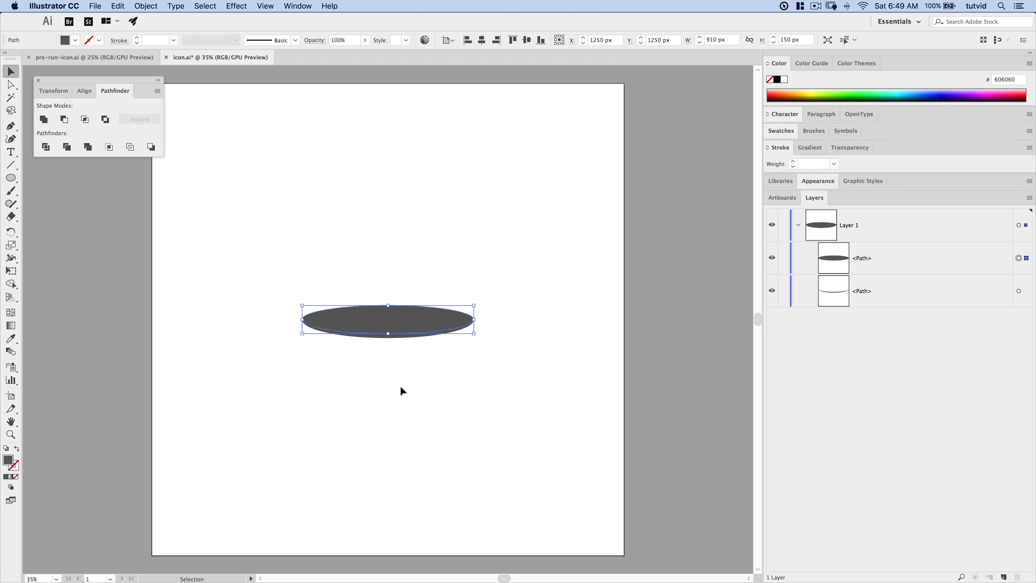
double_click(8, 460)
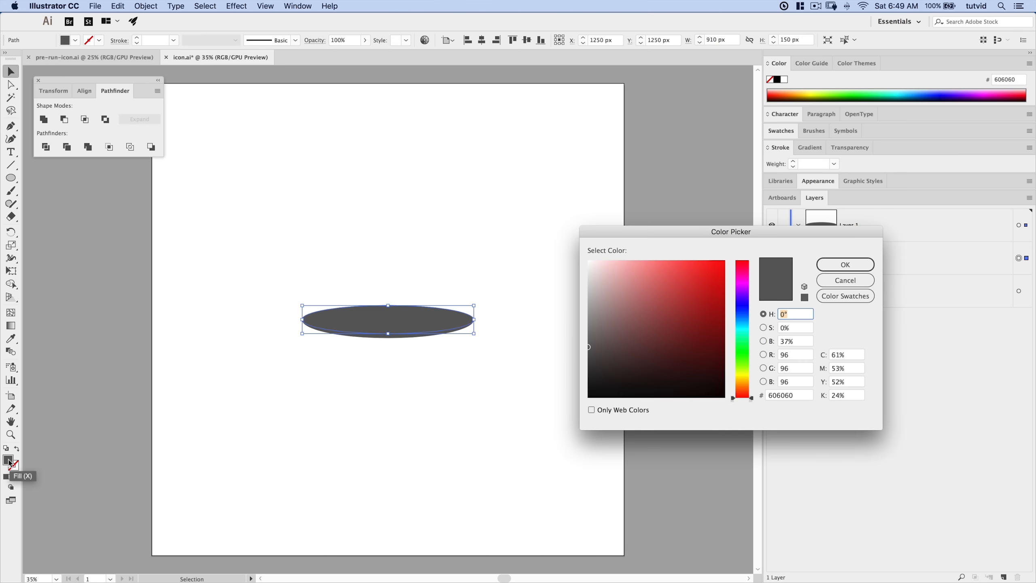
left_click(588, 306)
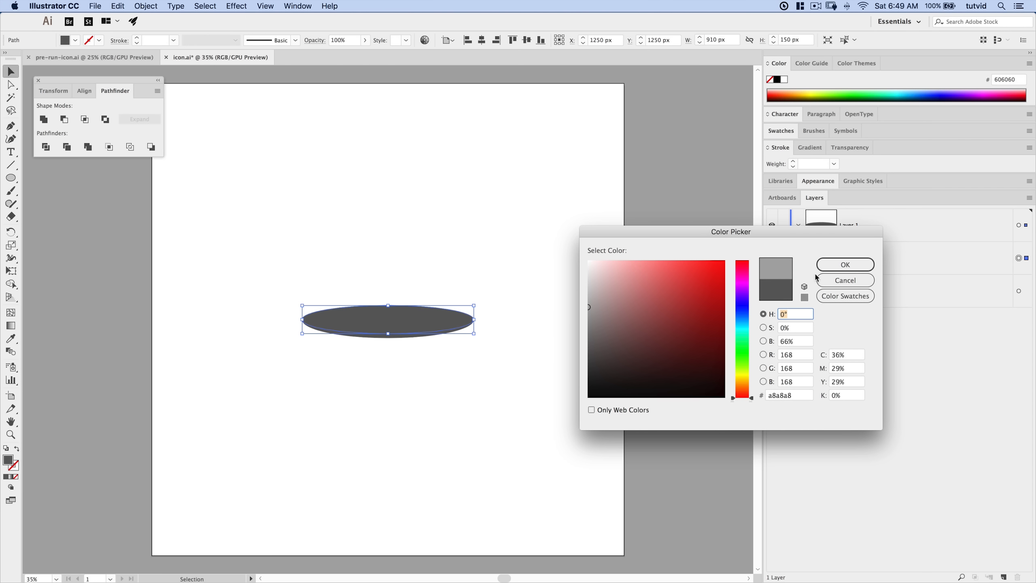
left_click(840, 265)
left_click(502, 378)
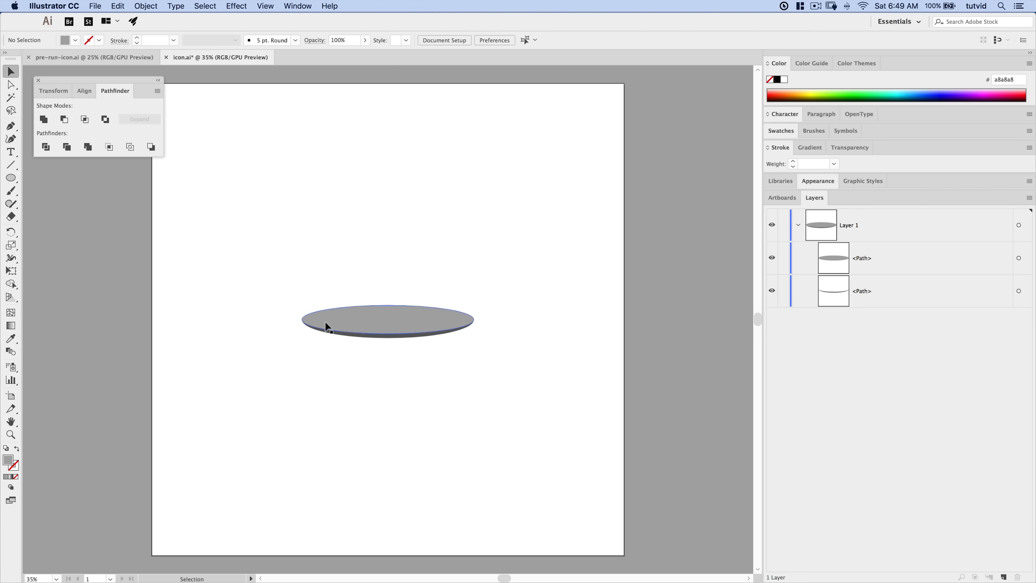
Close the floating Pathfinder panel and check the finished sphere in pre-run-icon.ai before returning to icon.ai
left_click_drag(53, 78, 49, 77)
left_click(34, 79)
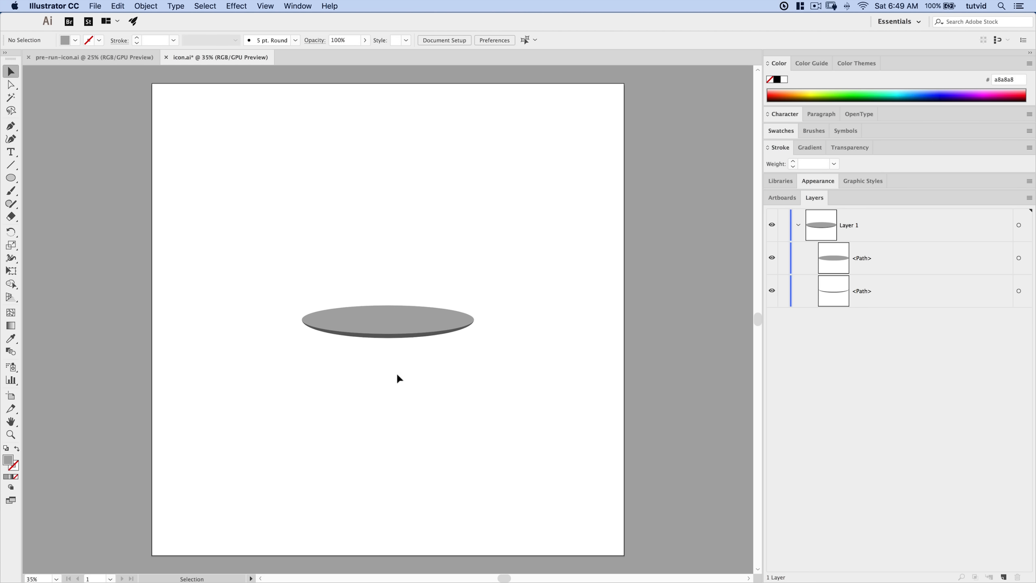
left_click(121, 59)
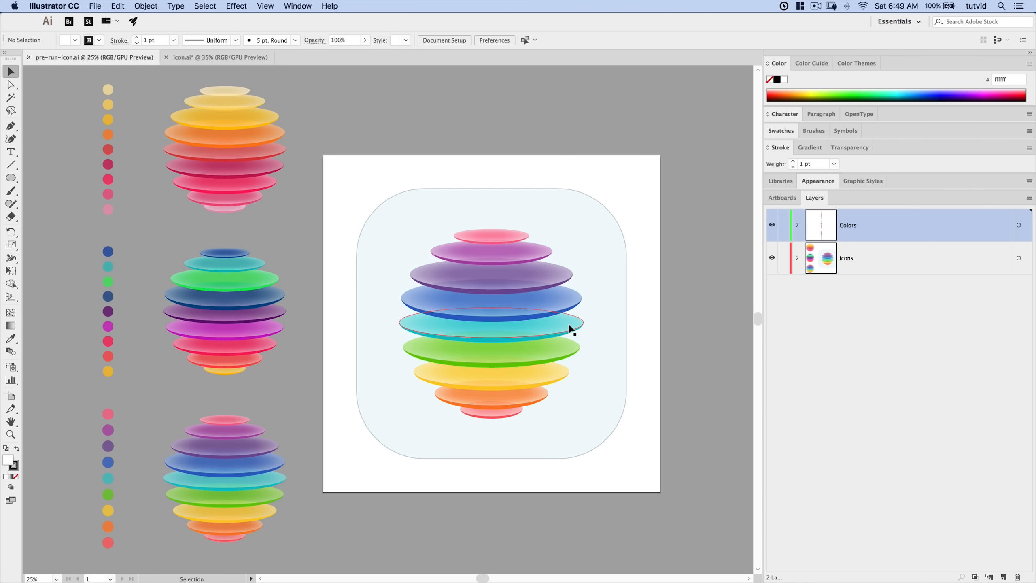
left_click(210, 62)
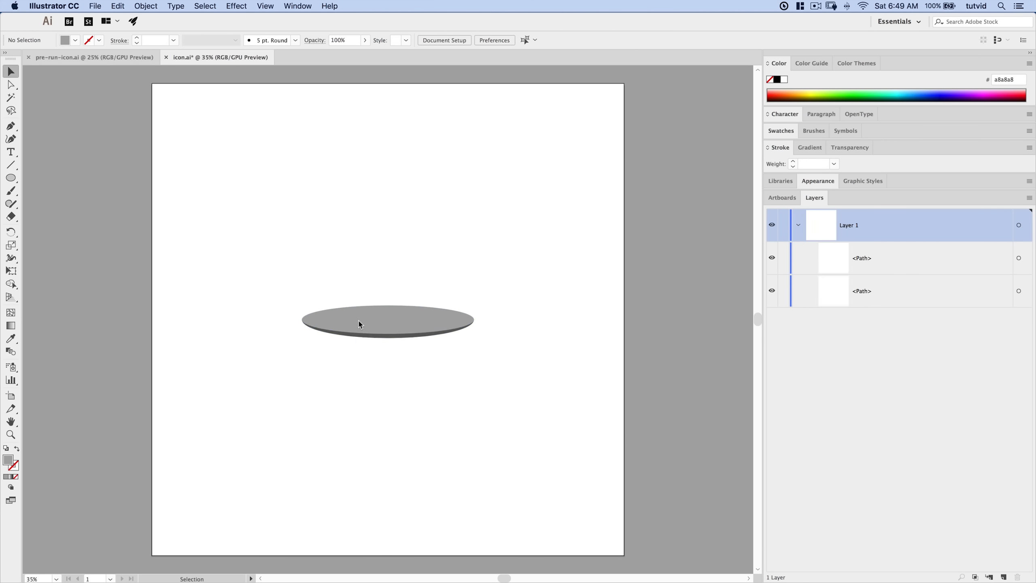
Select the disc's top face and front edge together and make a copy moved vertically by -120 px
left_click(379, 311)
left_click(376, 357)
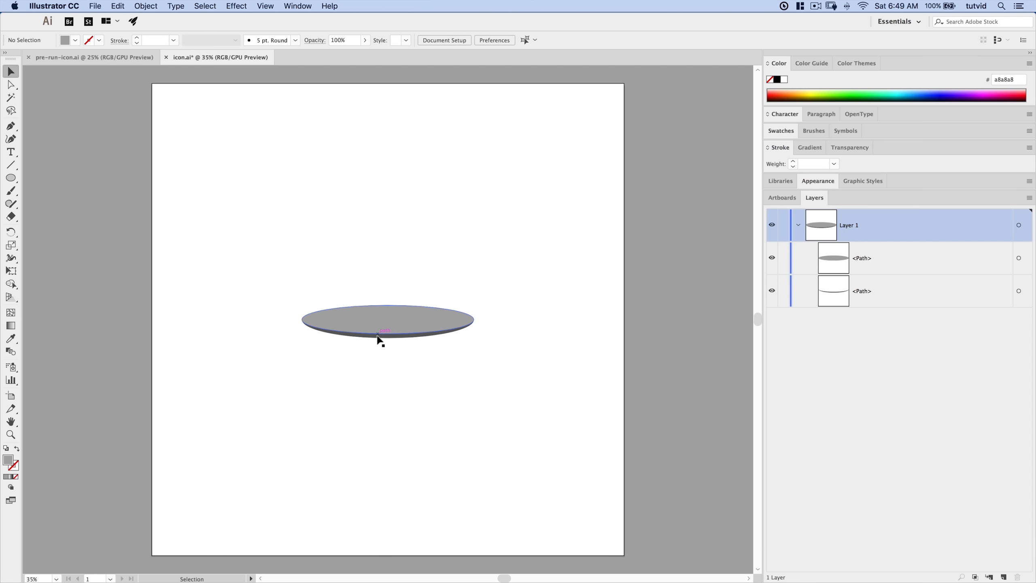
left_click_drag(526, 322, 294, 394)
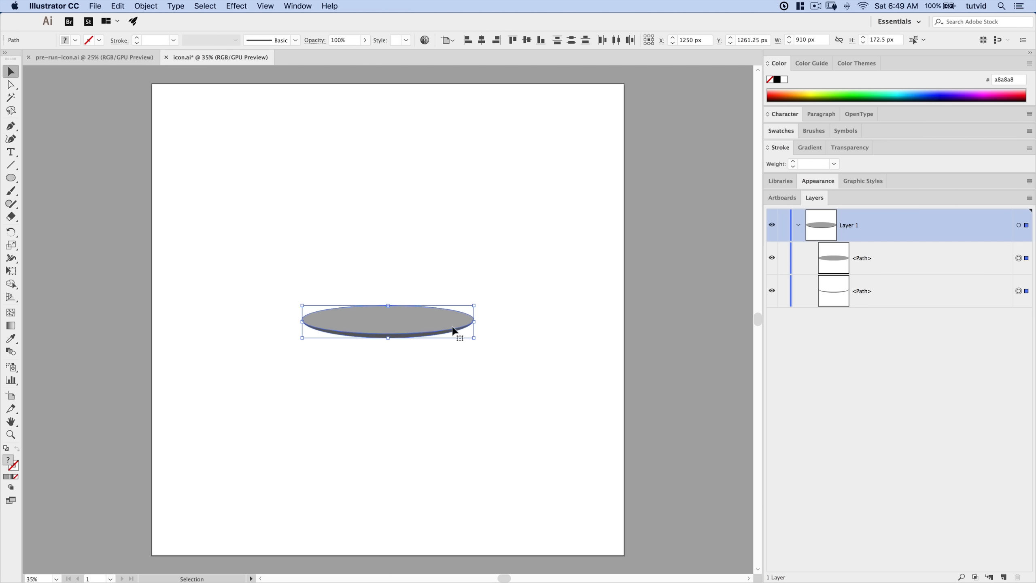
left_click(341, 359)
left_click_drag(247, 257, 542, 413)
left_click_drag(272, 253, 496, 383)
left_click(153, 7)
mouse_move(163, 20)
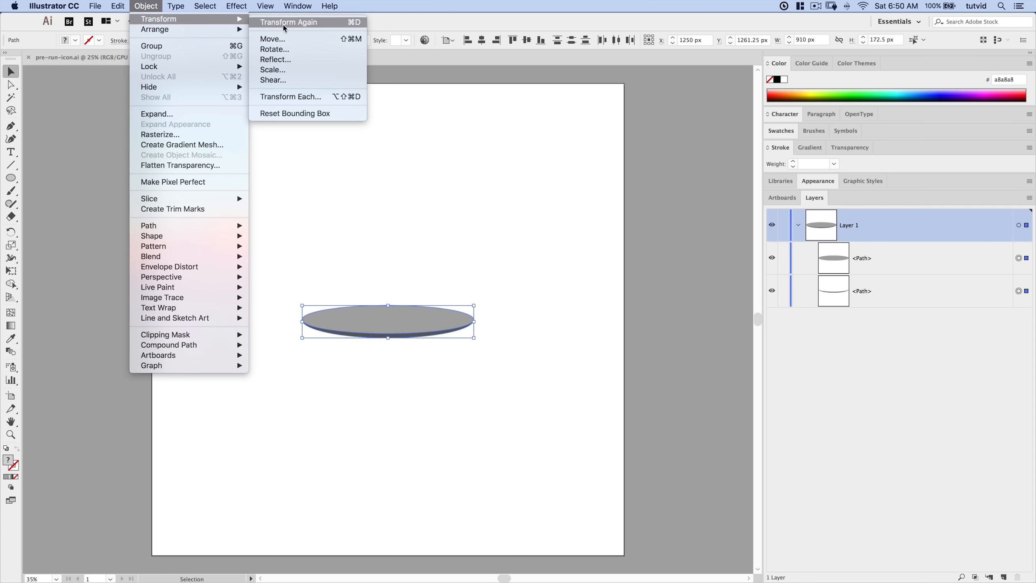
left_click(282, 40)
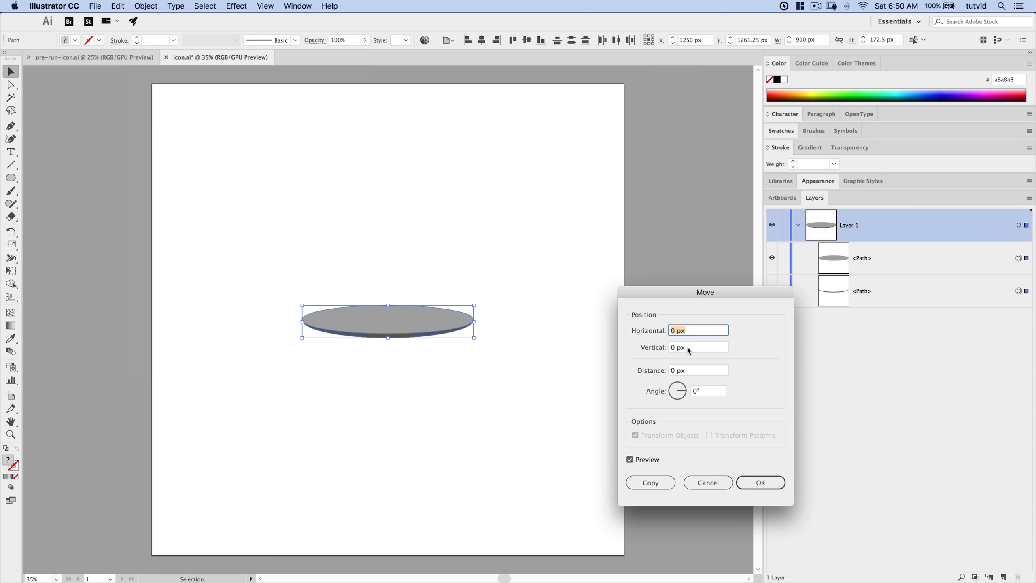
left_click_drag(687, 295, 604, 261)
left_click(616, 309)
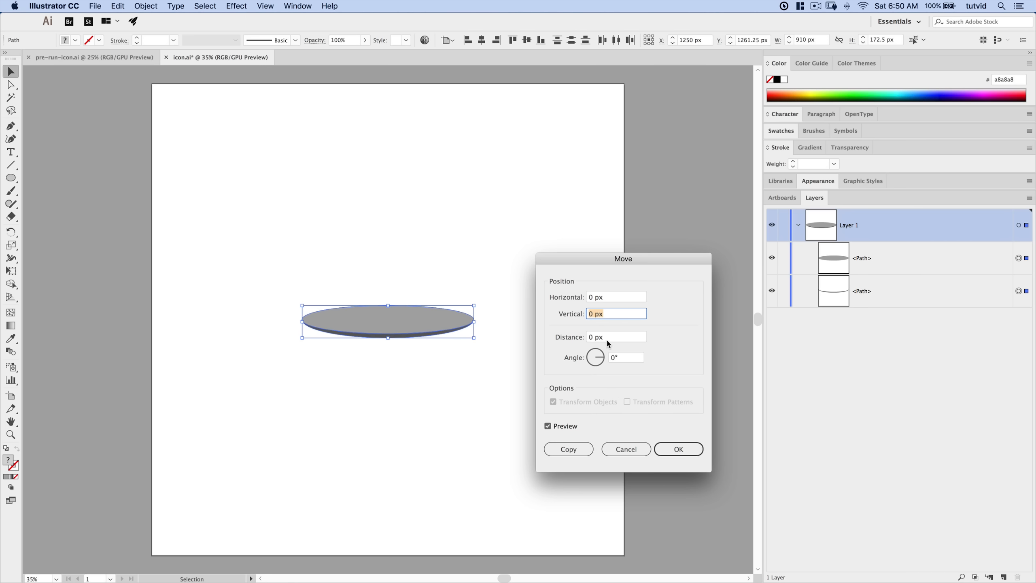
type("-120")
key("Tab")
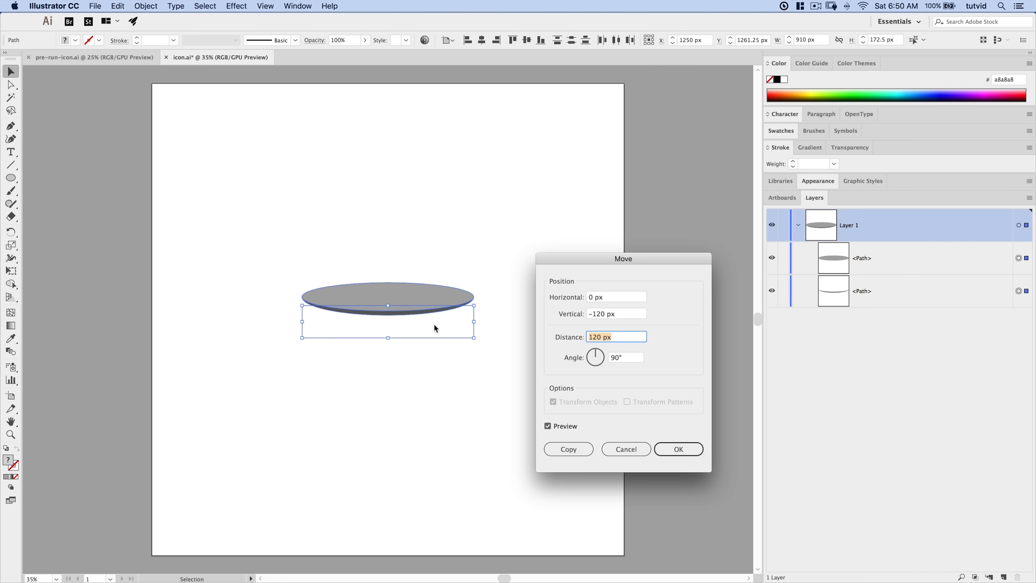
left_click(575, 455)
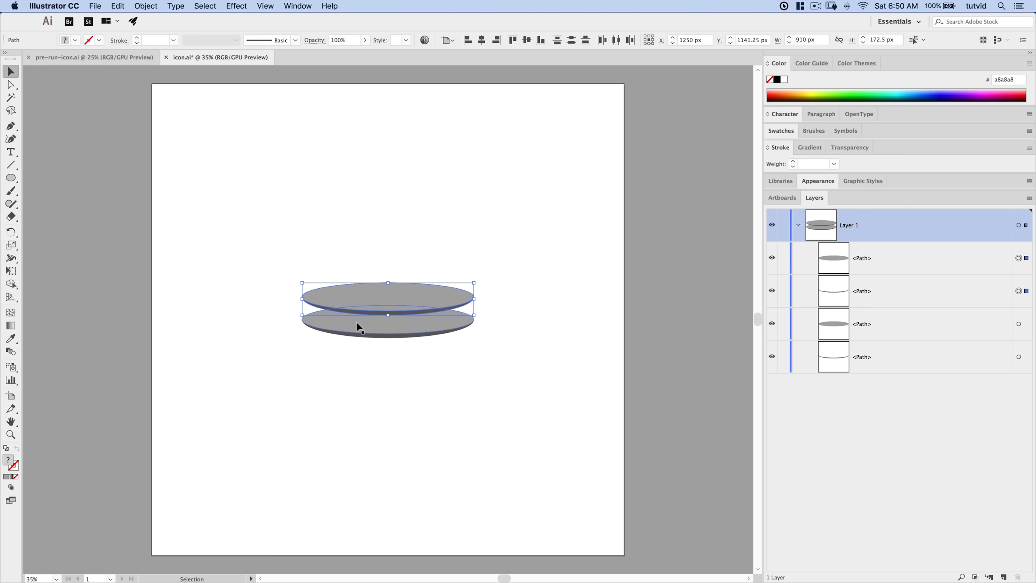
Scale the copied second disc non-uniformly to 98% horizontally and 122% vertically
left_click(146, 6)
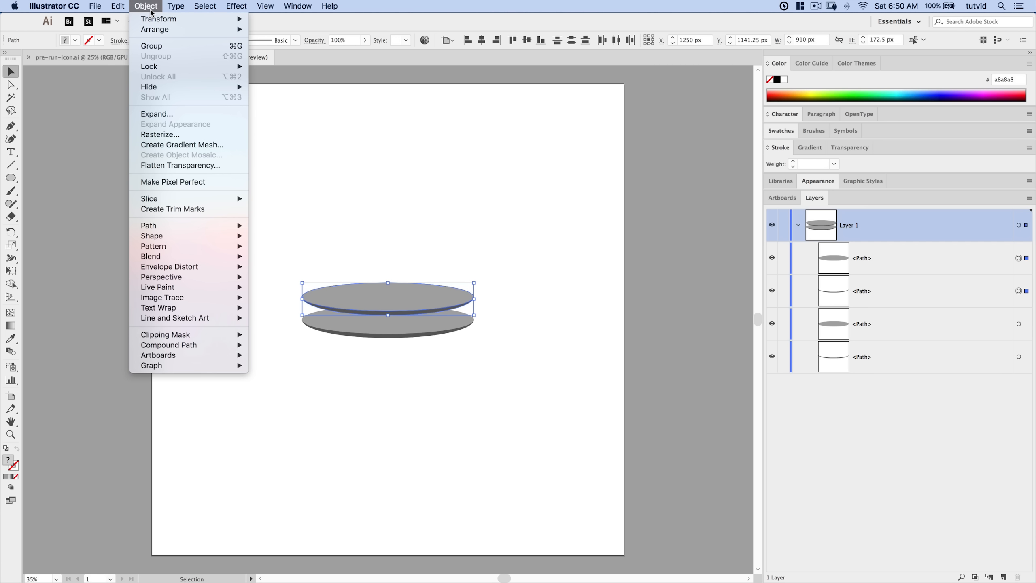
mouse_move(161, 21)
left_click(330, 69)
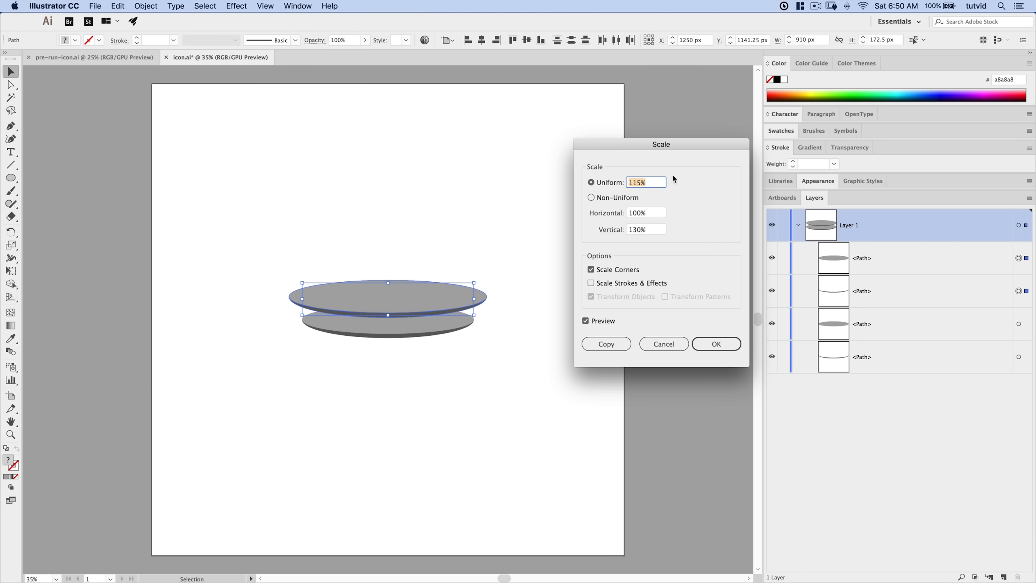
left_click(616, 199)
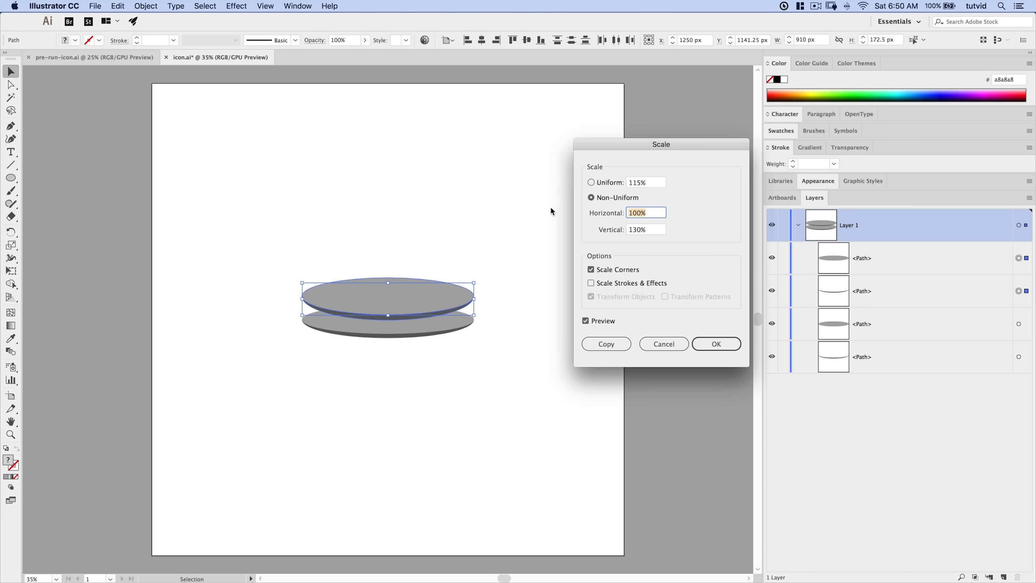
type("98")
key("Tab")
type("122")
key("Tab")
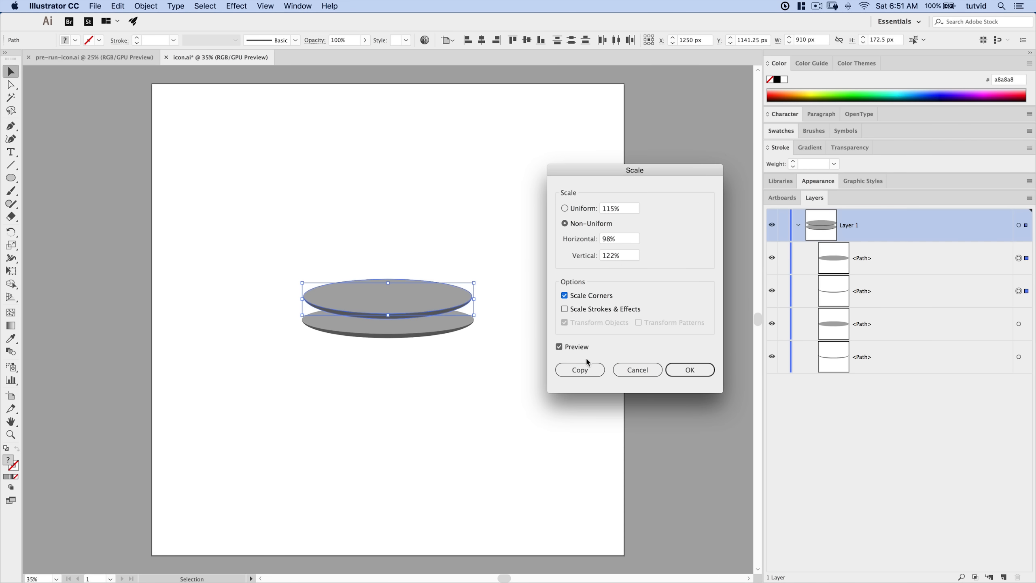
left_click(693, 370)
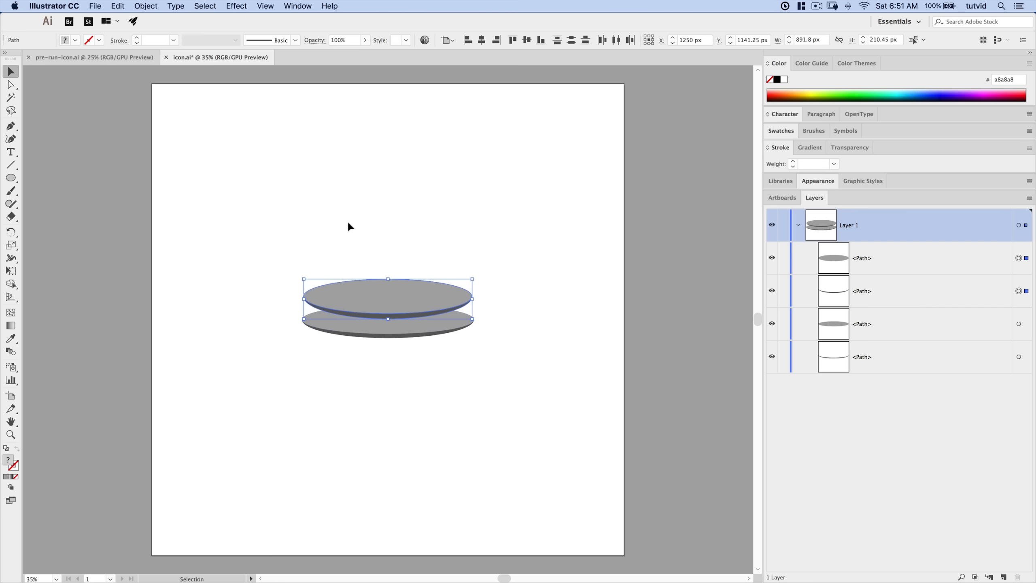
Copy the scaled second disc with a vertical move of -120 px to make a third disc above it
left_click(151, 6)
mouse_move(165, 17)
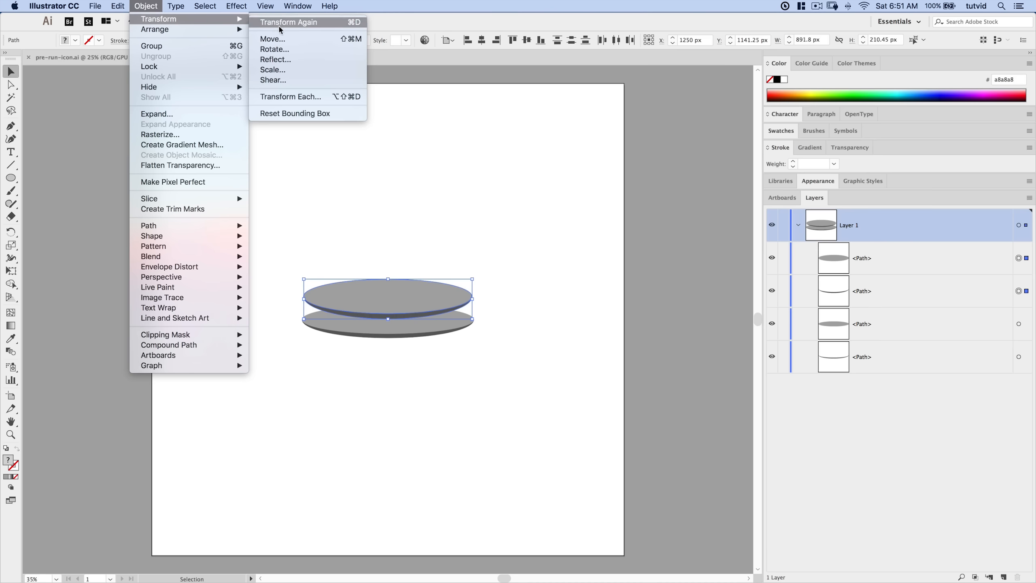
left_click(284, 38)
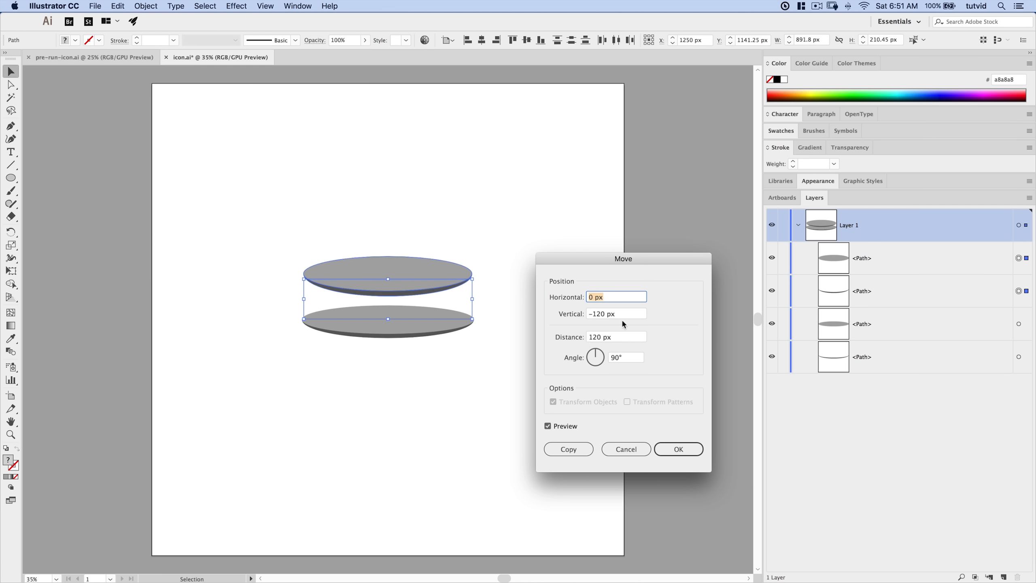
left_click(567, 449)
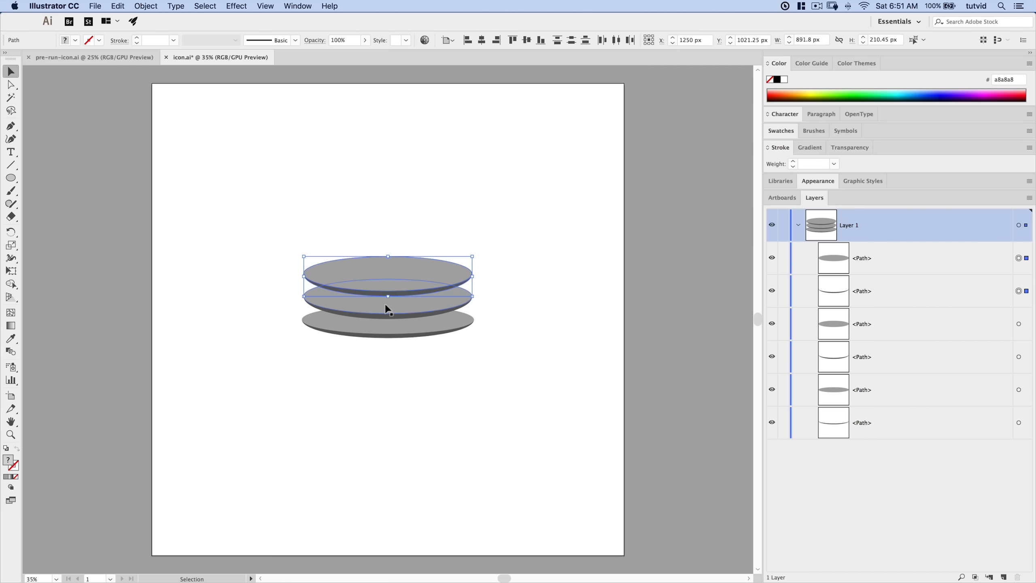
Scale the third disc non-uniformly to 90% horizontally and 84% vertically
left_click(145, 6)
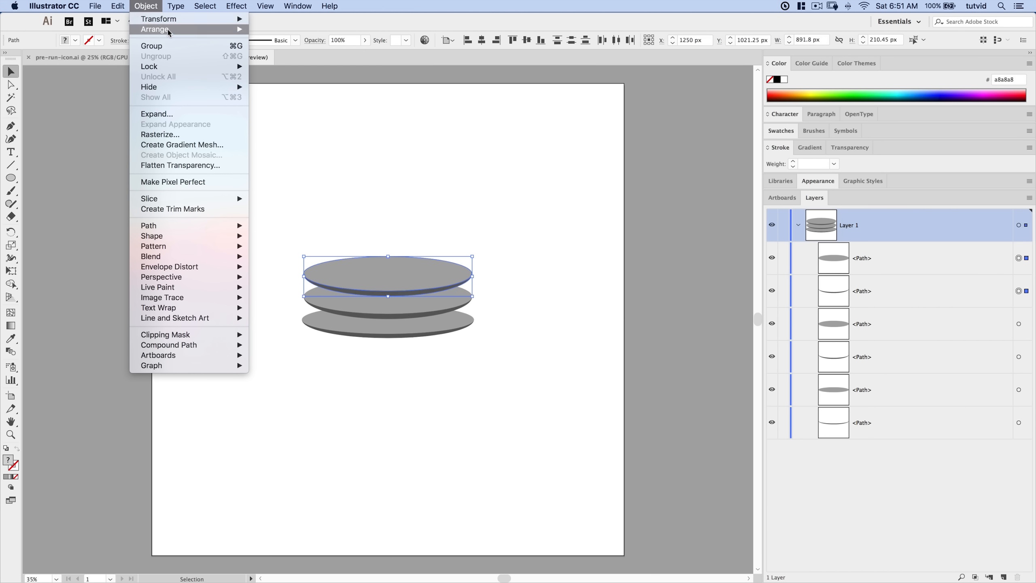
mouse_move(192, 19)
left_click(297, 70)
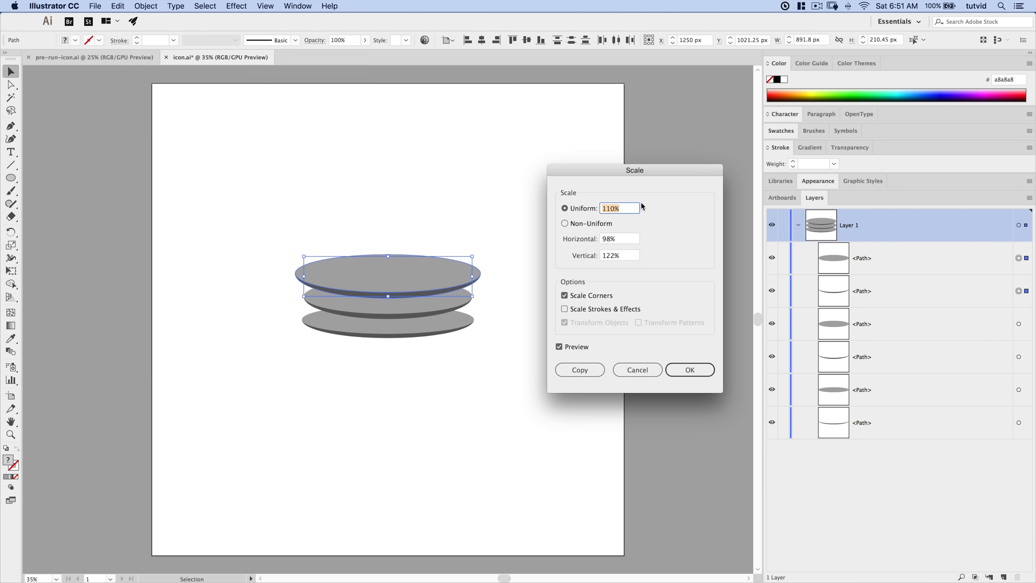
left_click_drag(642, 169, 618, 174)
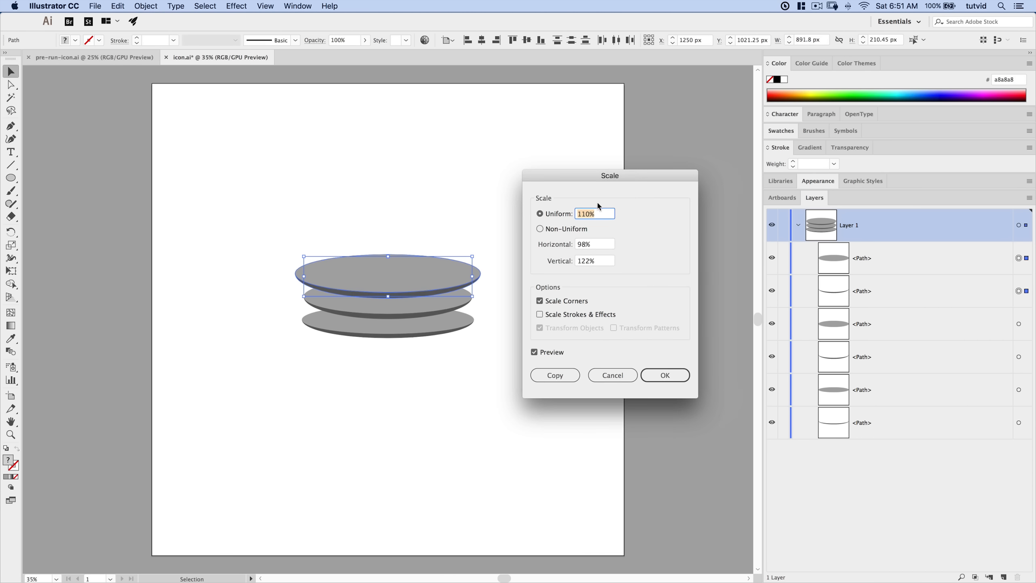
left_click(571, 230)
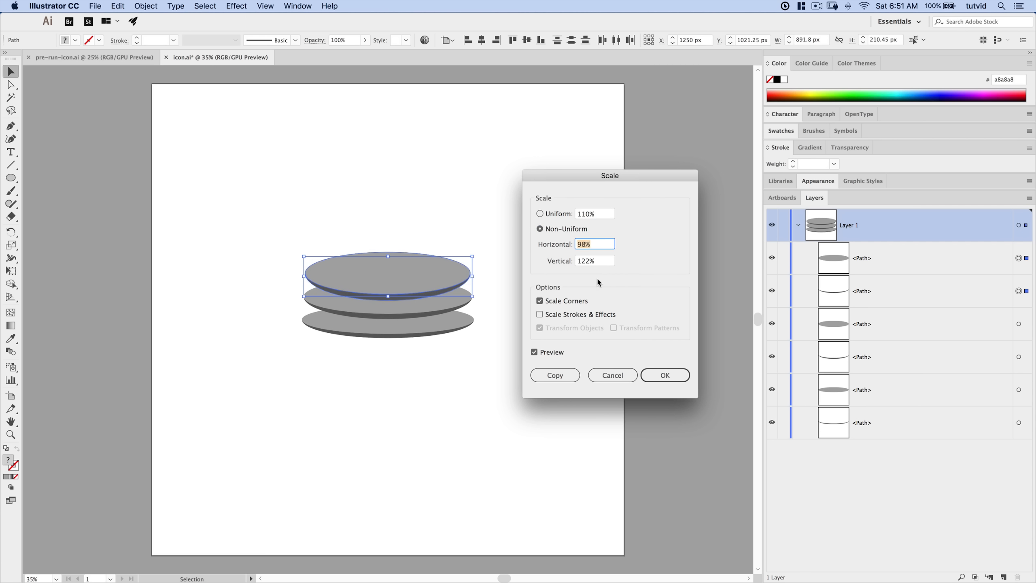
type("90")
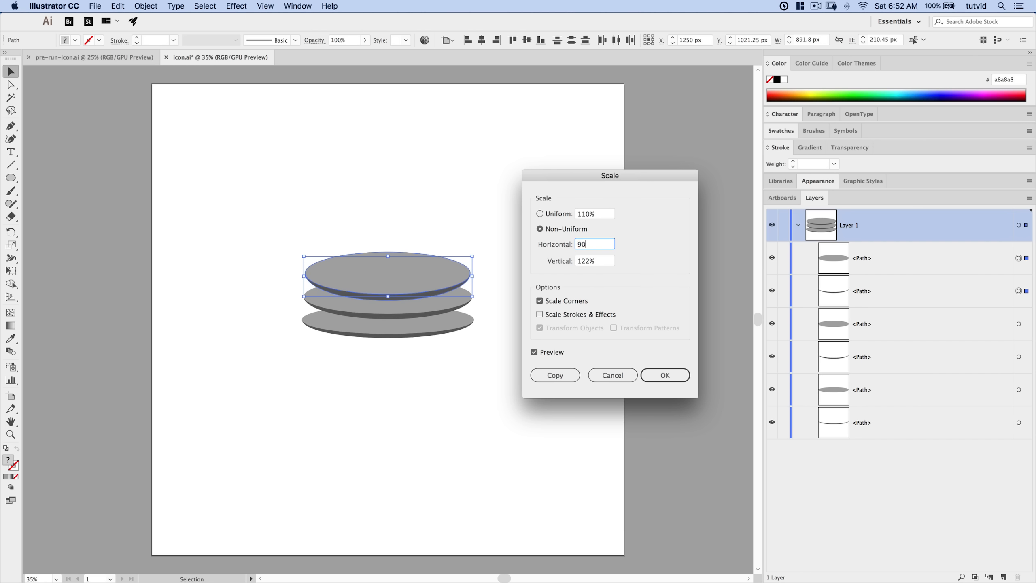
key("Tab")
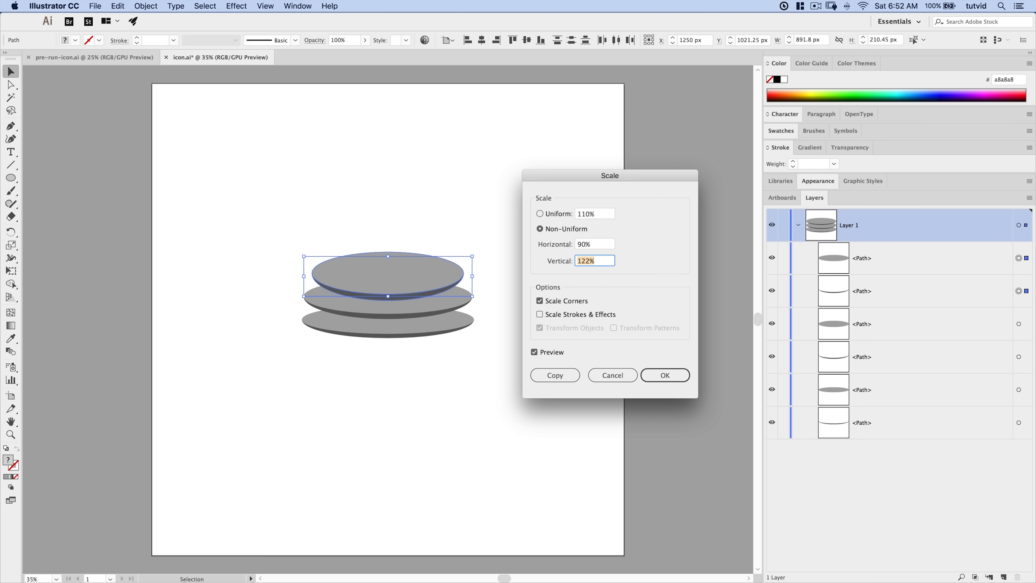
type("84")
key("Tab")
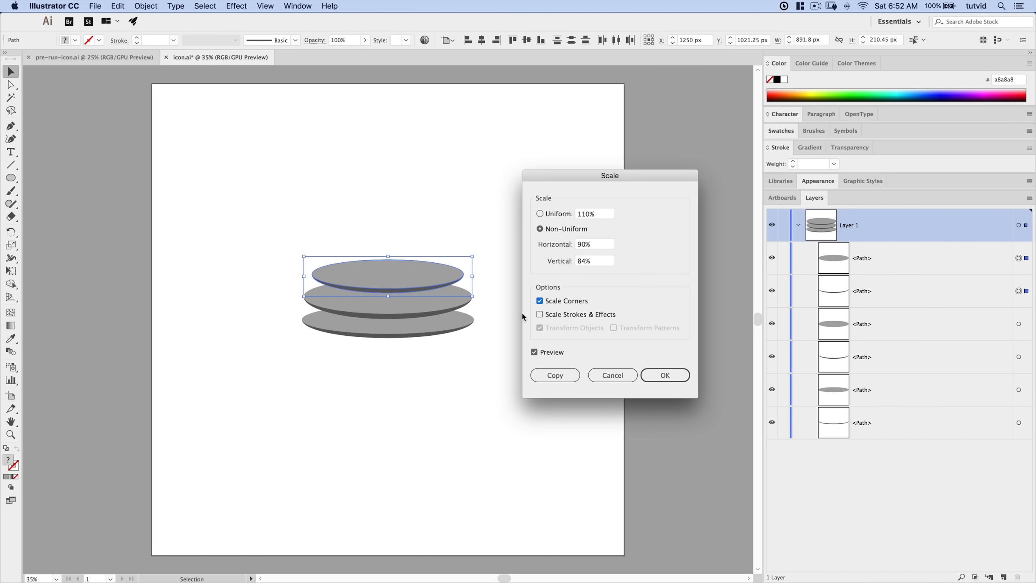
left_click(667, 374)
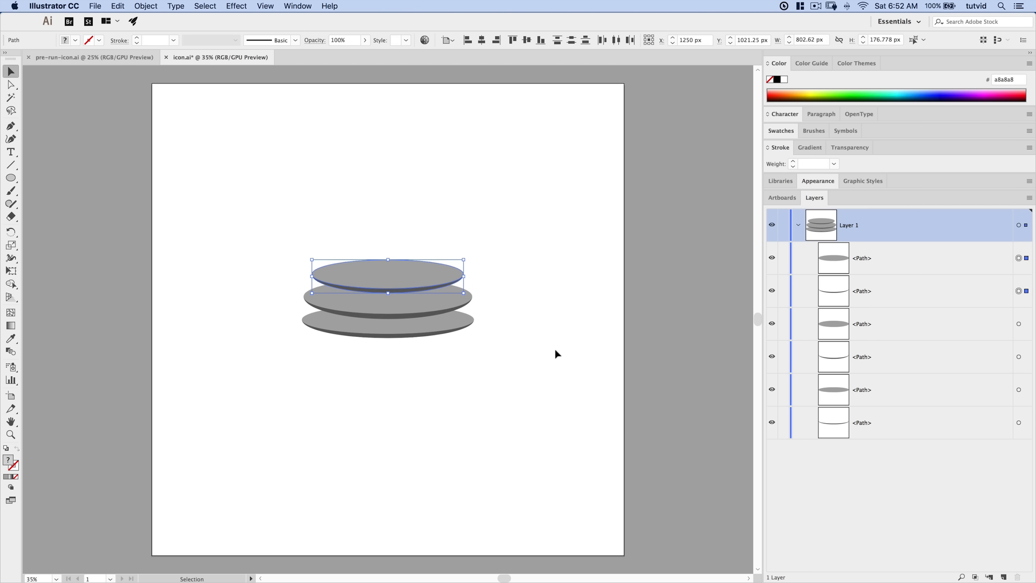
Copy the third disc with a vertical move of -117 px to make a fourth disc above it
left_click(156, 5)
mouse_move(165, 21)
left_click(316, 39)
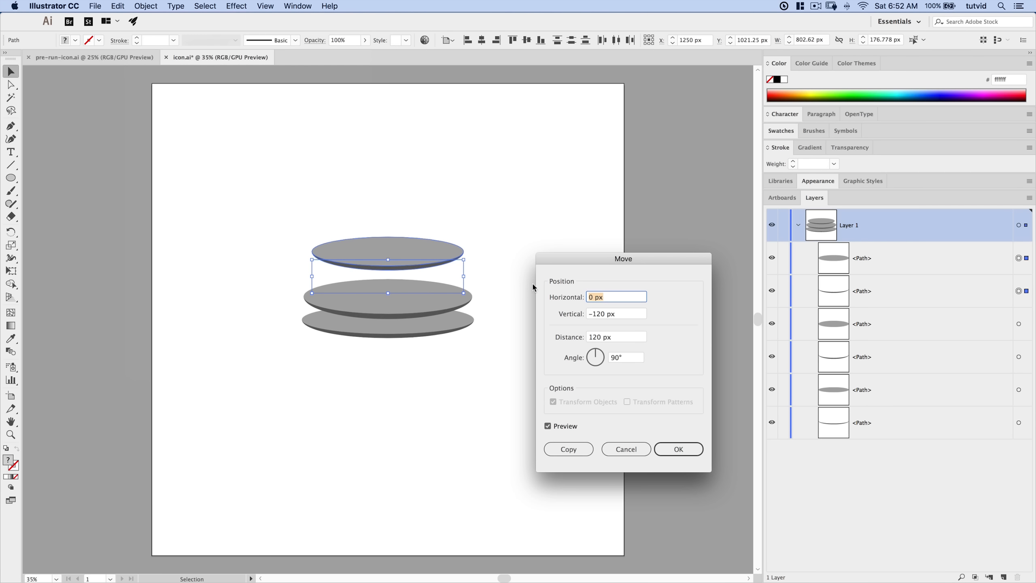
left_click(623, 313)
left_click_drag(603, 314, 599, 314)
type("17")
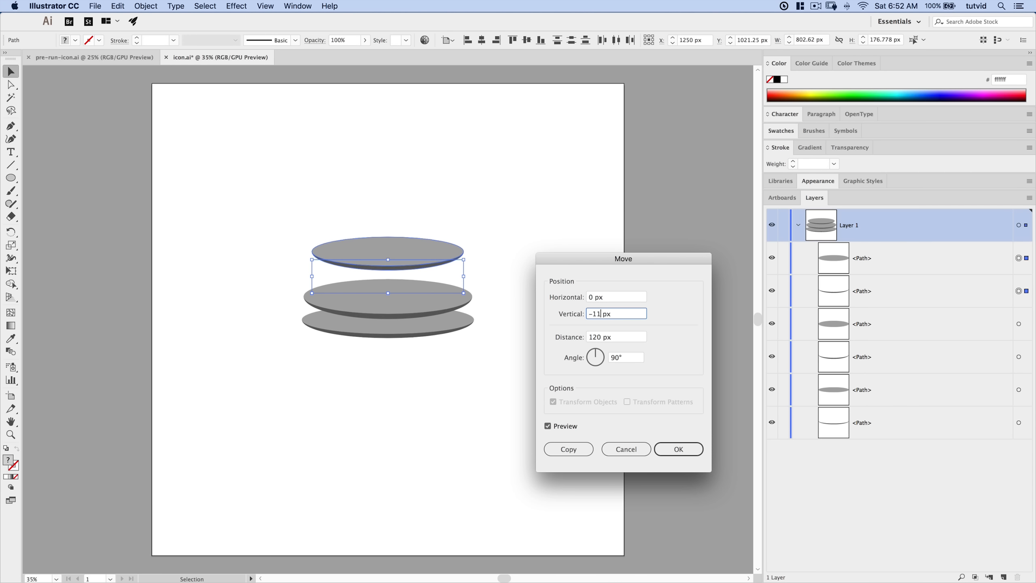
left_click(580, 454)
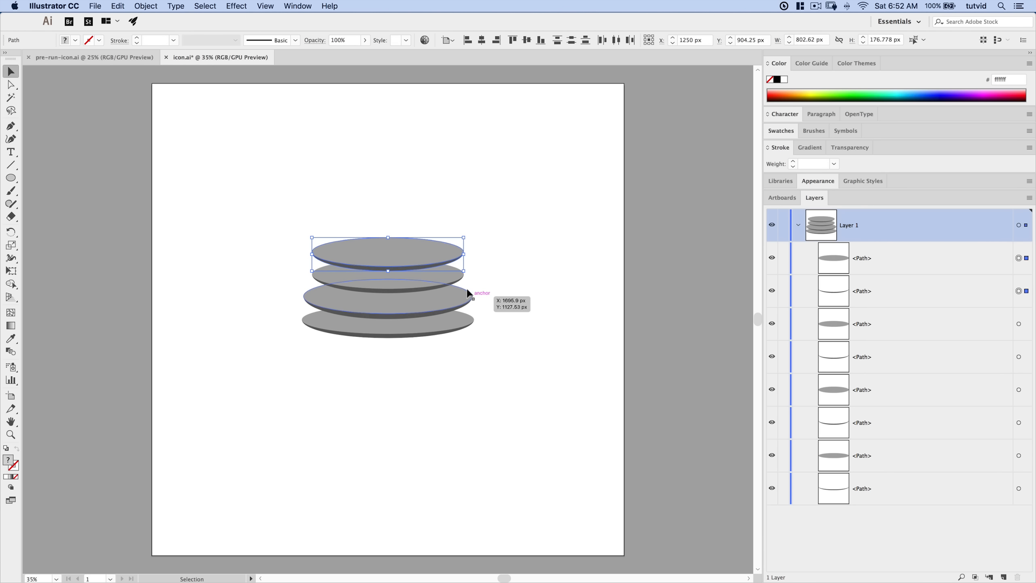
Scale the fourth disc non-uniformly to 75% horizontally and 70% vertically
left_click(146, 6)
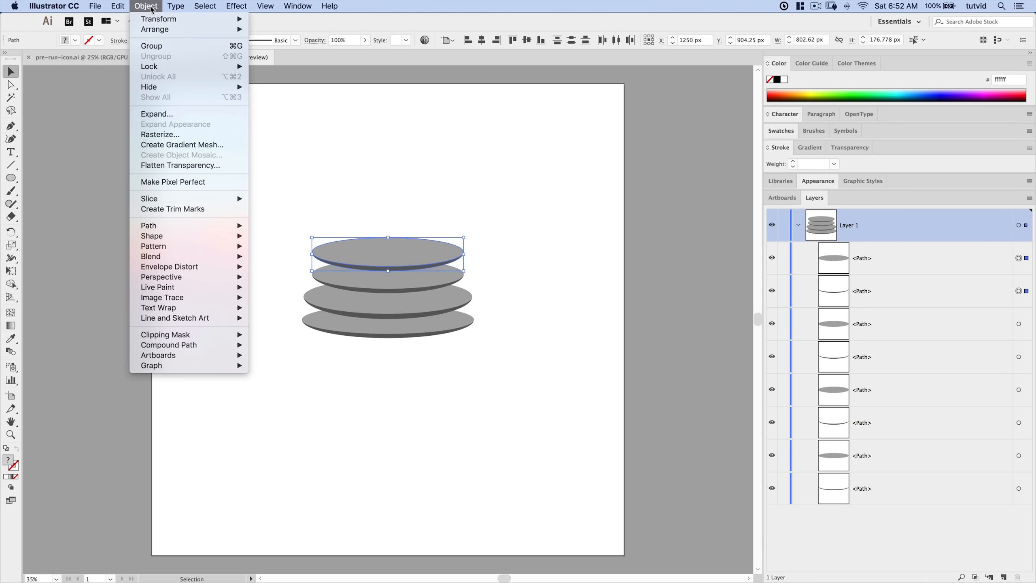
mouse_move(155, 18)
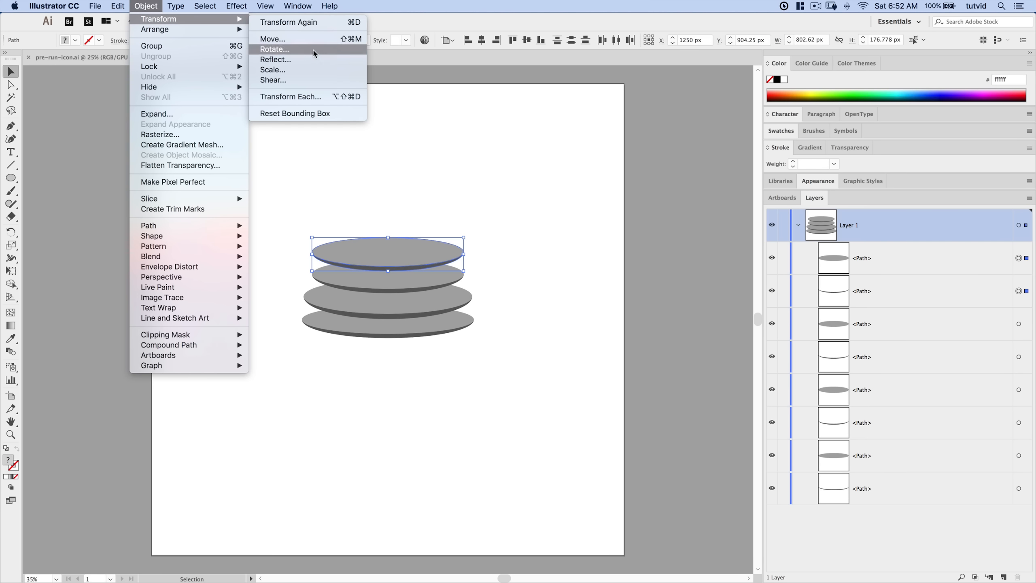
left_click(302, 68)
left_click(539, 229)
left_click(593, 244)
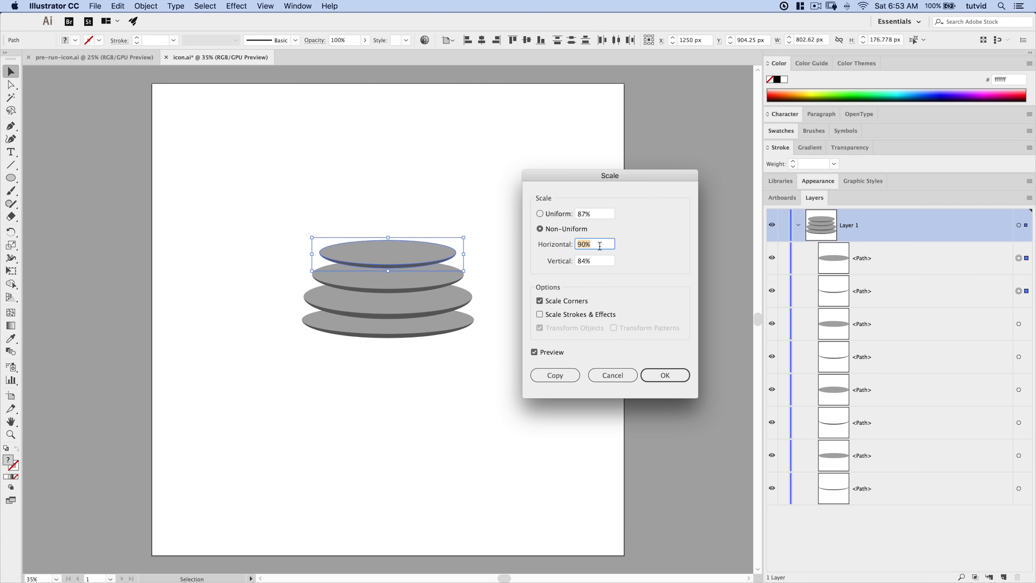
type("75")
key("Tab")
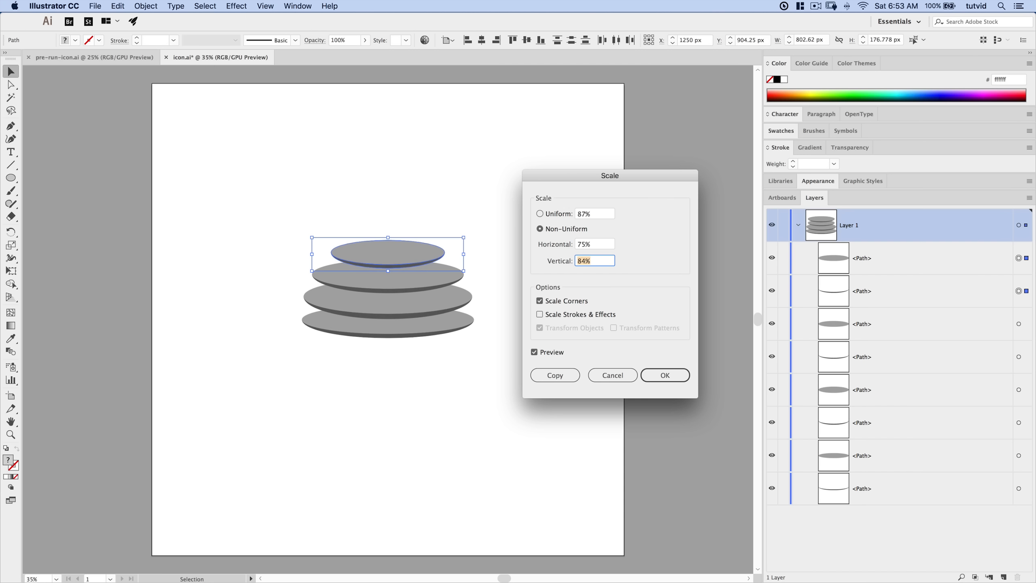
type("70")
key("Tab")
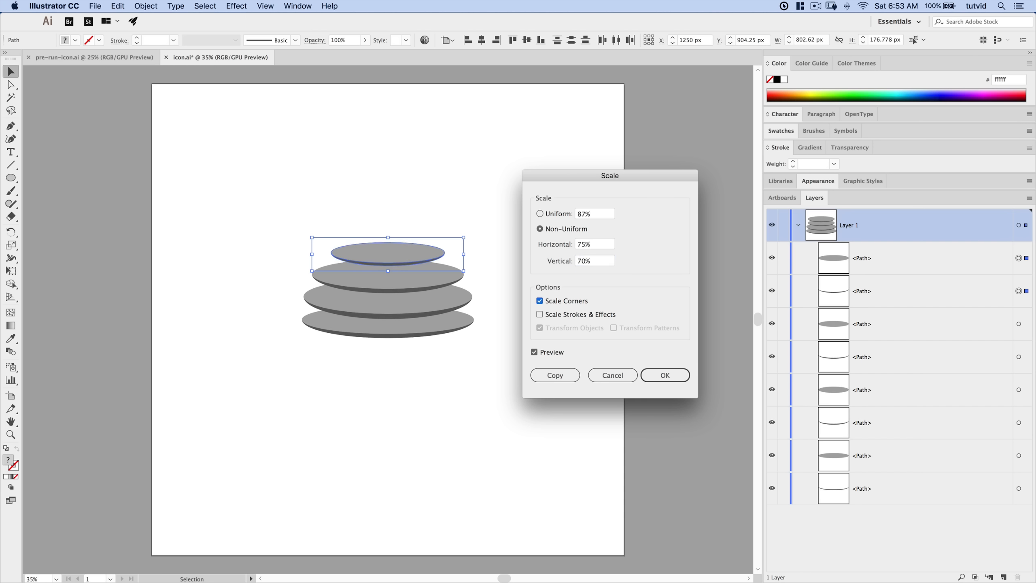
left_click(666, 375)
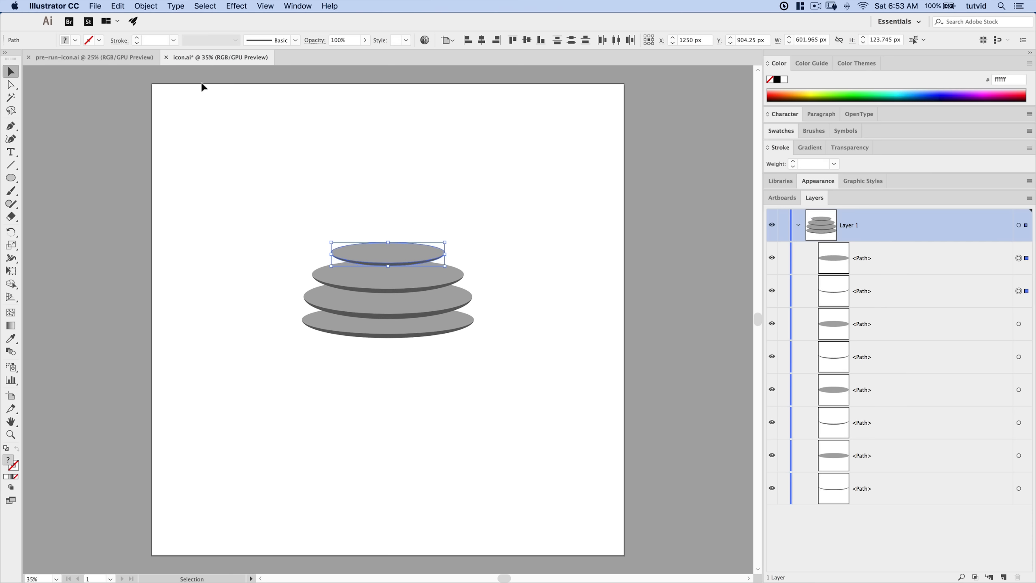
Copy the fourth disc with a vertical move of -80 px to make a fifth disc above it
left_click(151, 5)
mouse_move(161, 23)
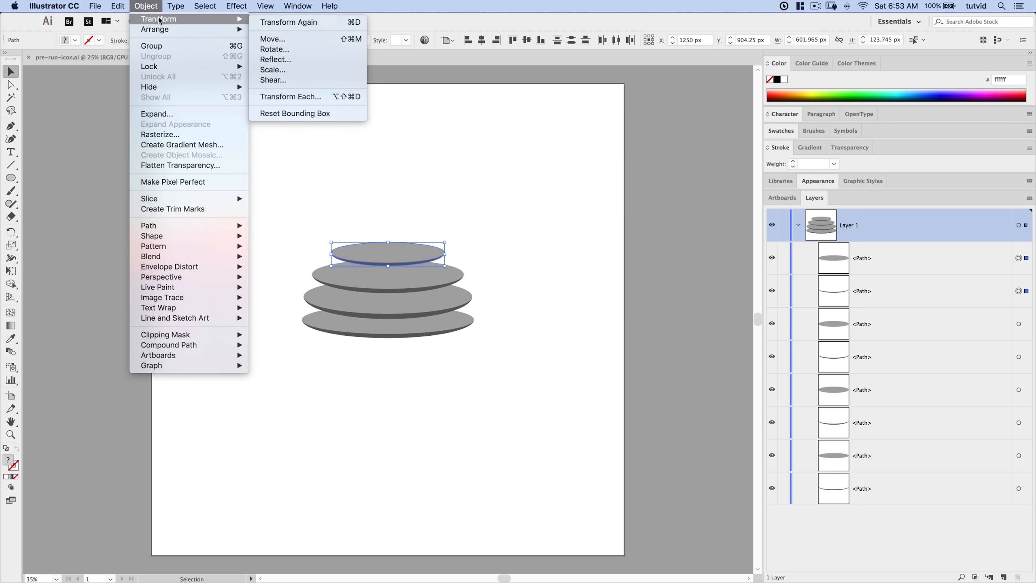
left_click(286, 38)
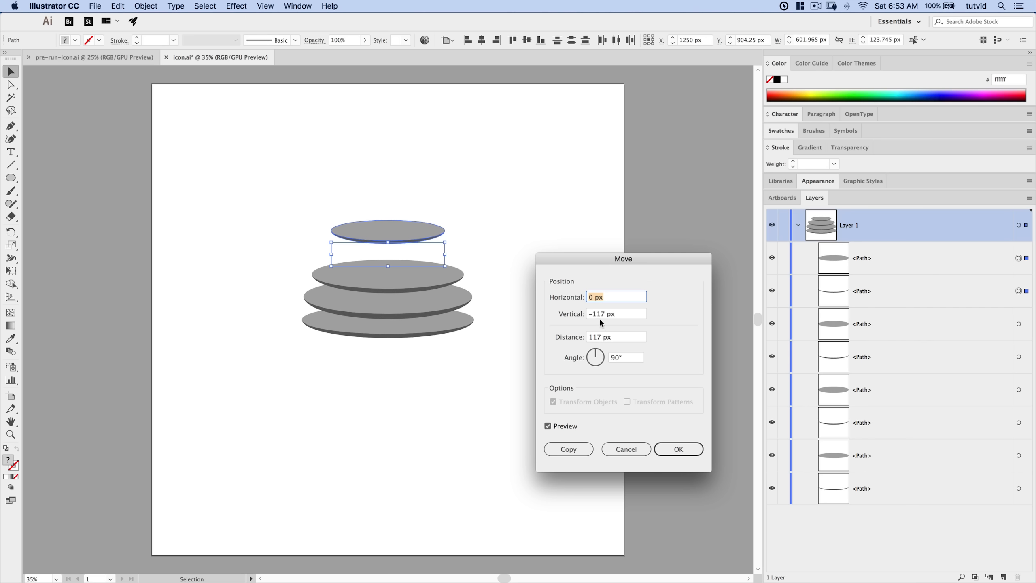
left_click_drag(605, 314, 597, 314)
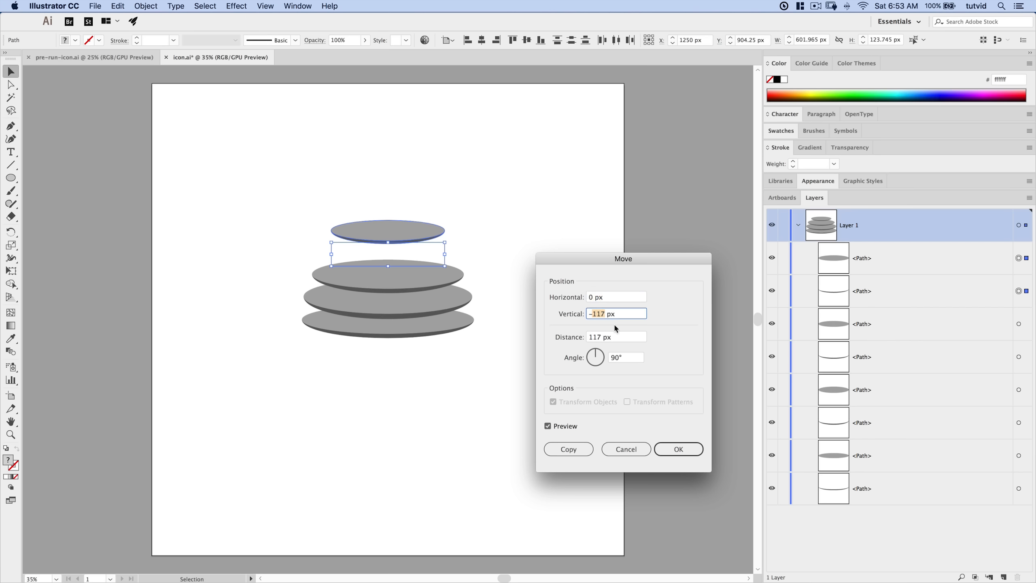
type("80")
key("Tab")
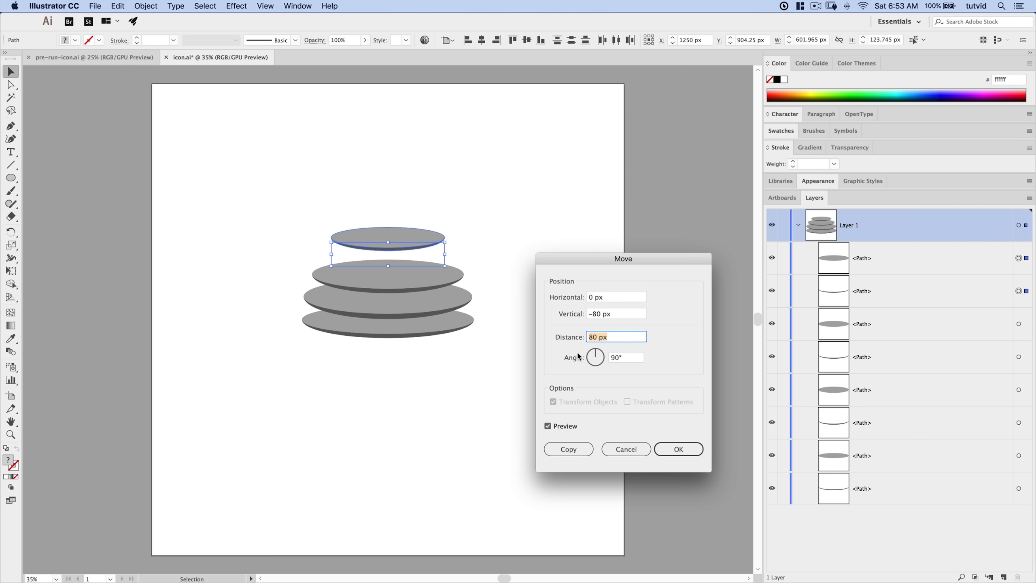
left_click(569, 449)
key("Tab")
key("Tab")
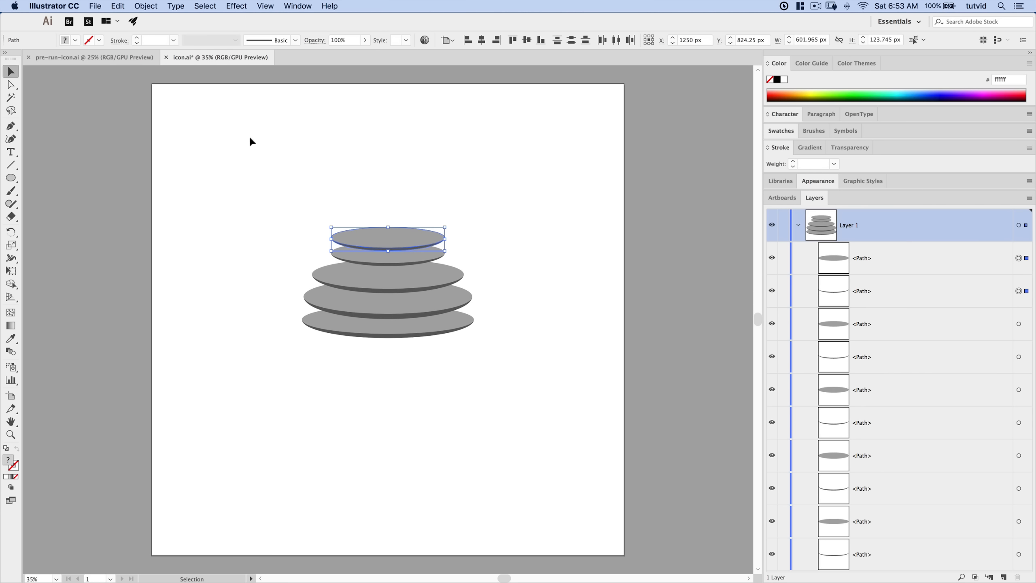
Scale the fifth disc non-uniformly to 62% horizontally and 60% vertically
left_click(145, 6)
mouse_move(196, 19)
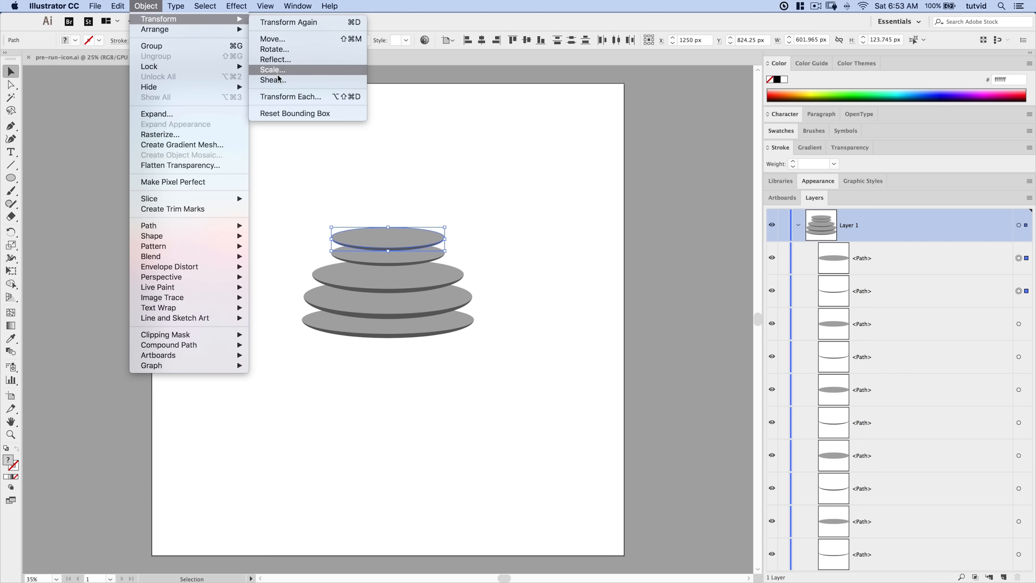
left_click(276, 75)
left_click(569, 229)
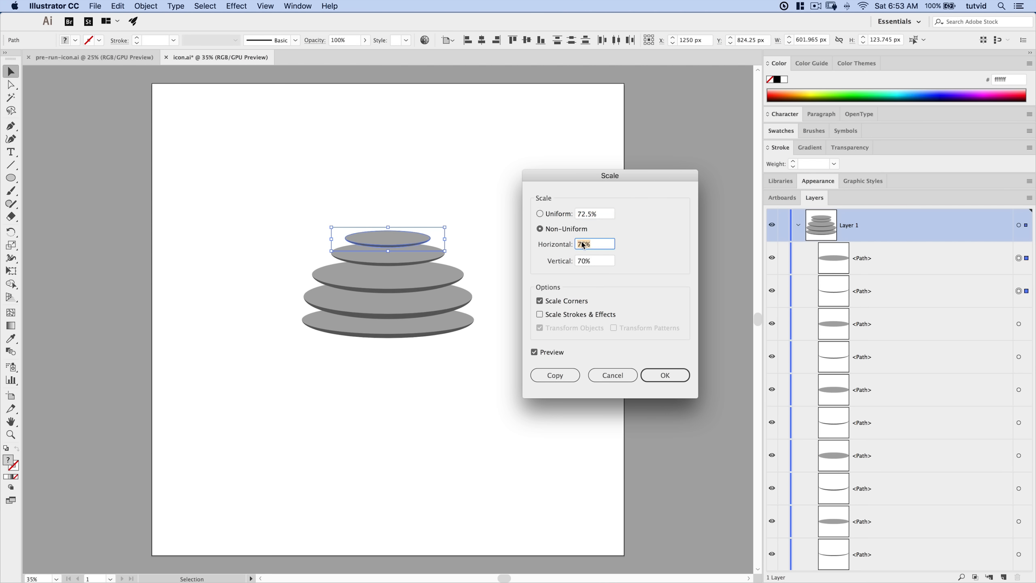
type("62")
key("Tab")
type("60")
left_click(661, 376)
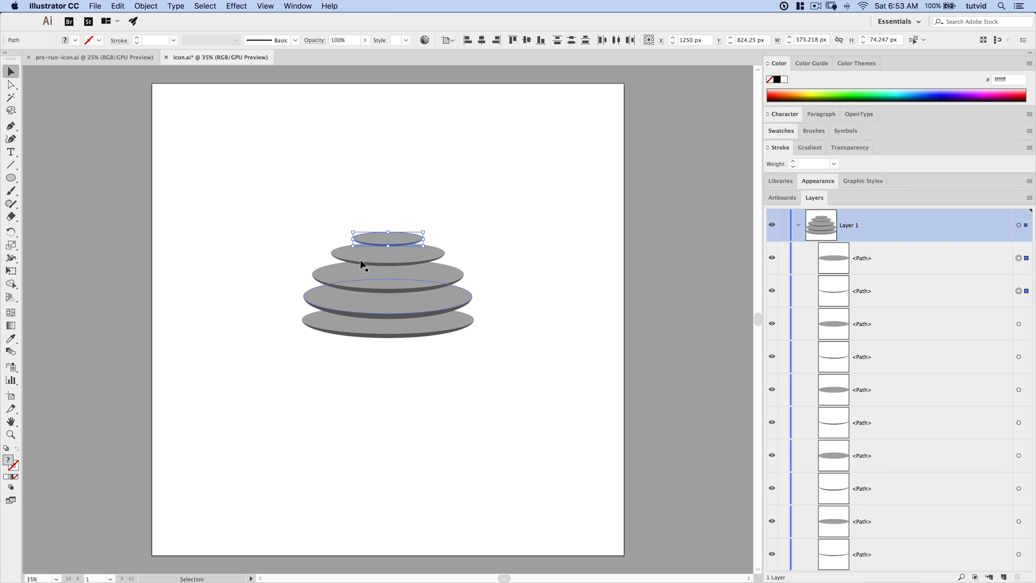
Check the finished icon in pre-run-icon.ai, then copy icon.ai's lowest, widest disc with a vertical move of 120 px
left_click(128, 57)
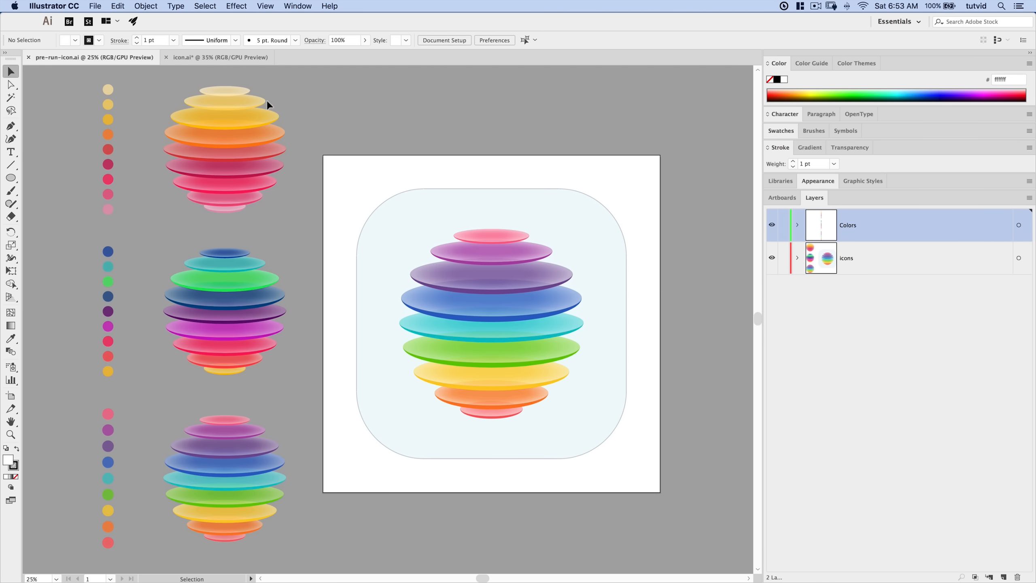
left_click(208, 57)
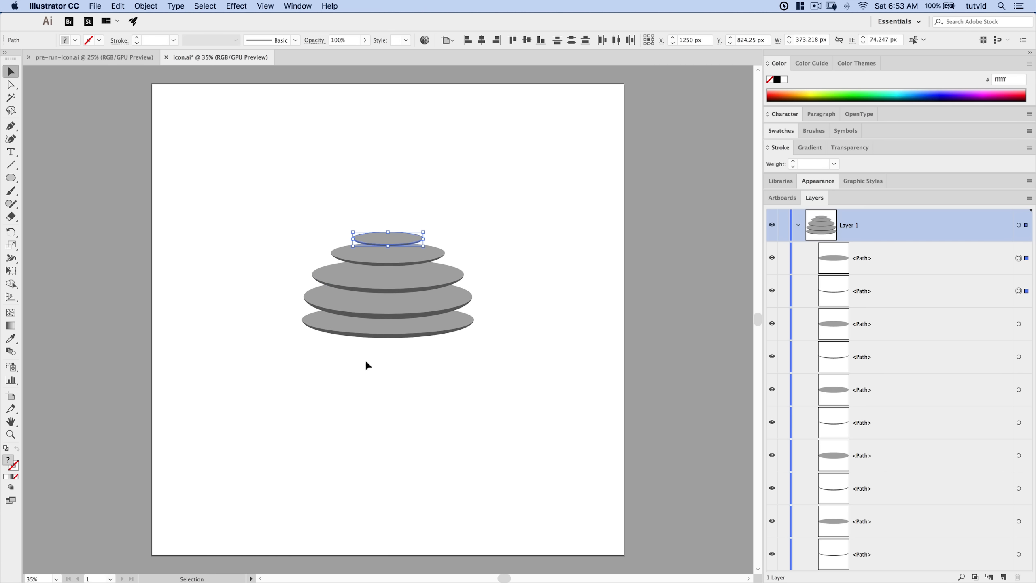
left_click(414, 325)
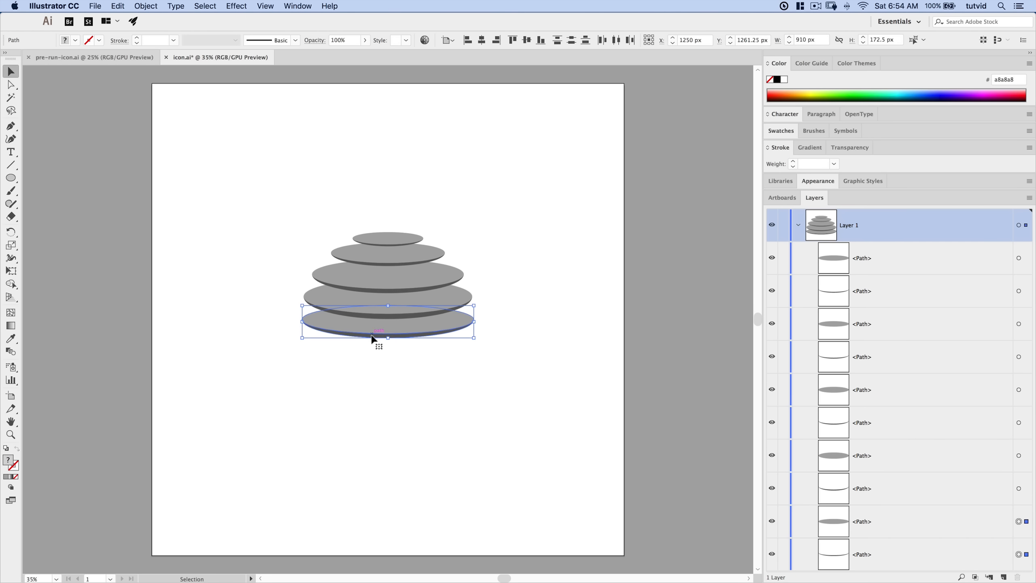
left_click(146, 6)
mouse_move(163, 29)
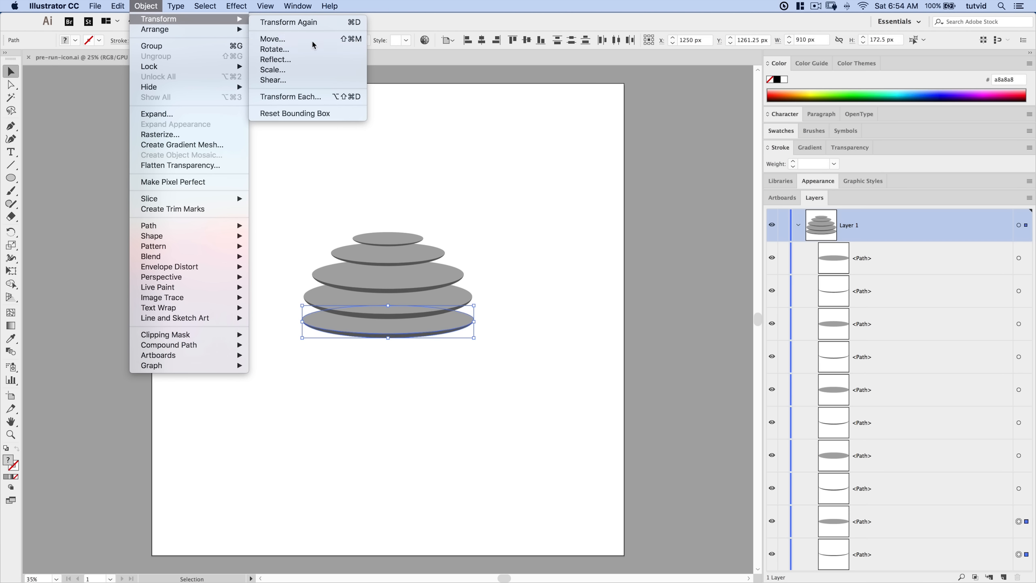
left_click(277, 40)
double_click(591, 314)
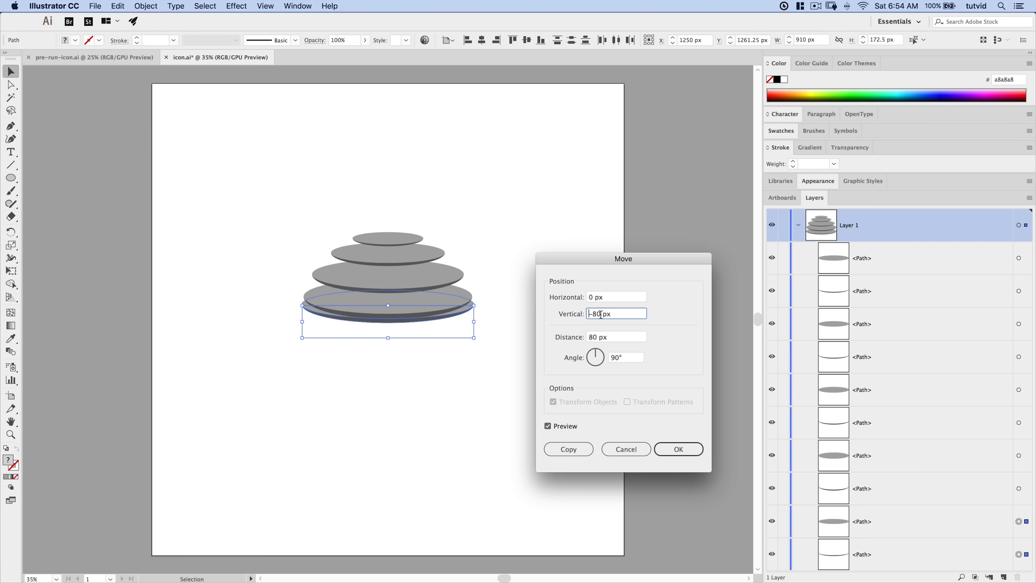
type("120")
key("Tab")
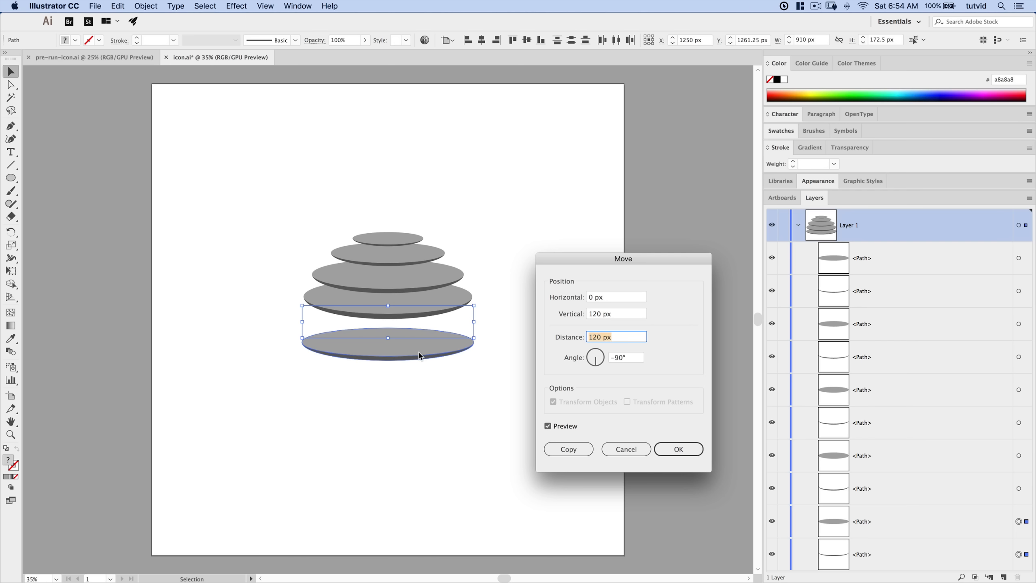
left_click(569, 451)
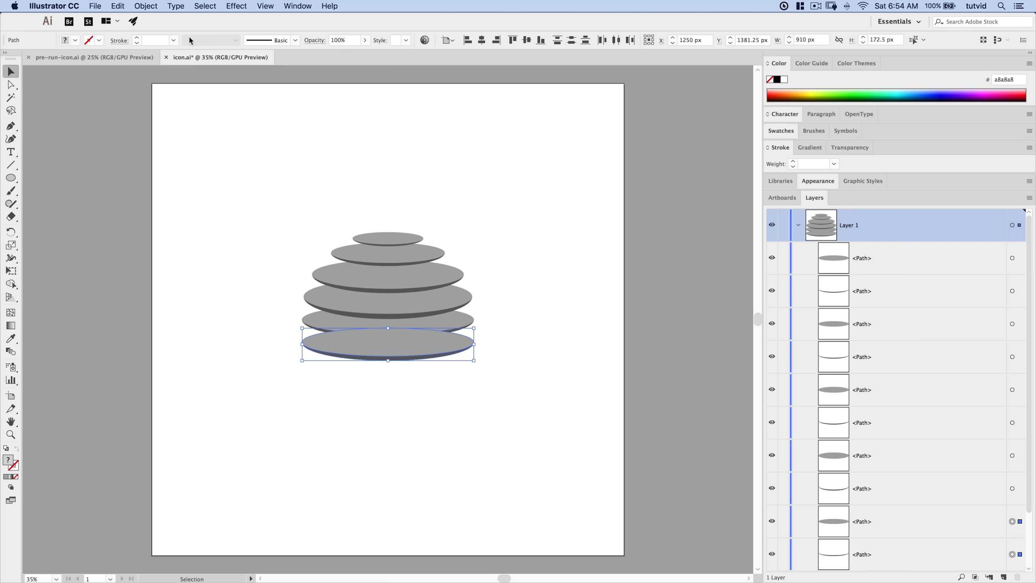
Send the new disc below the widest one to the back of the stack
left_click(146, 6)
mouse_move(170, 32)
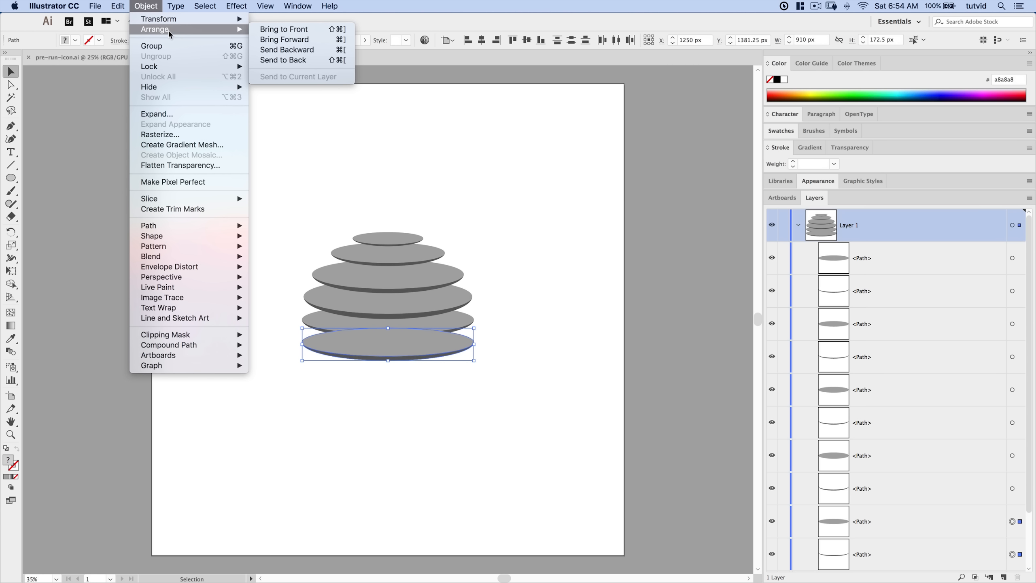
left_click(303, 59)
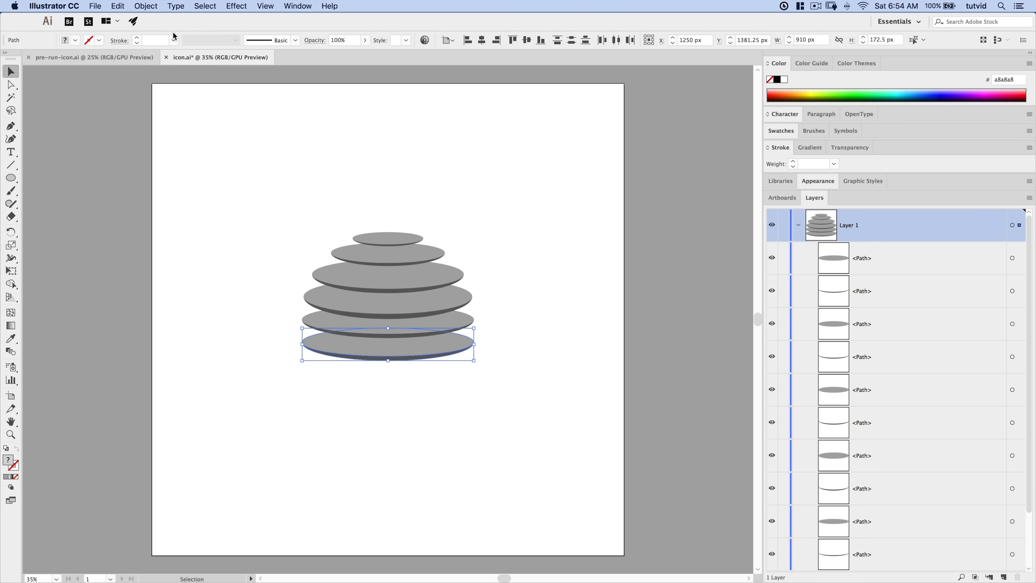
Scale the disc below the widest one non-uniformly to 96% horizontally and 105% vertically
left_click(146, 6)
mouse_move(163, 19)
left_click(292, 70)
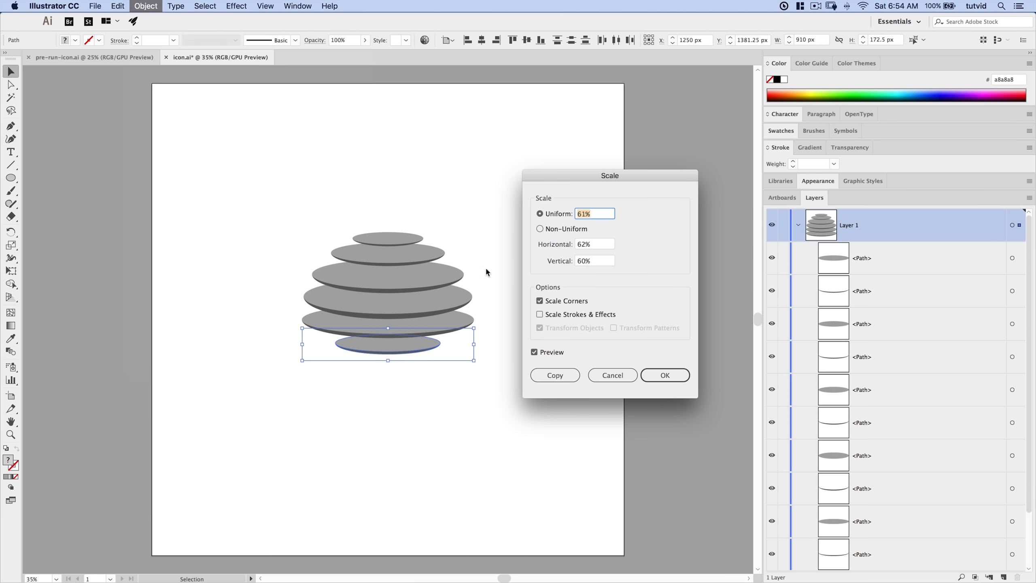
left_click(570, 236)
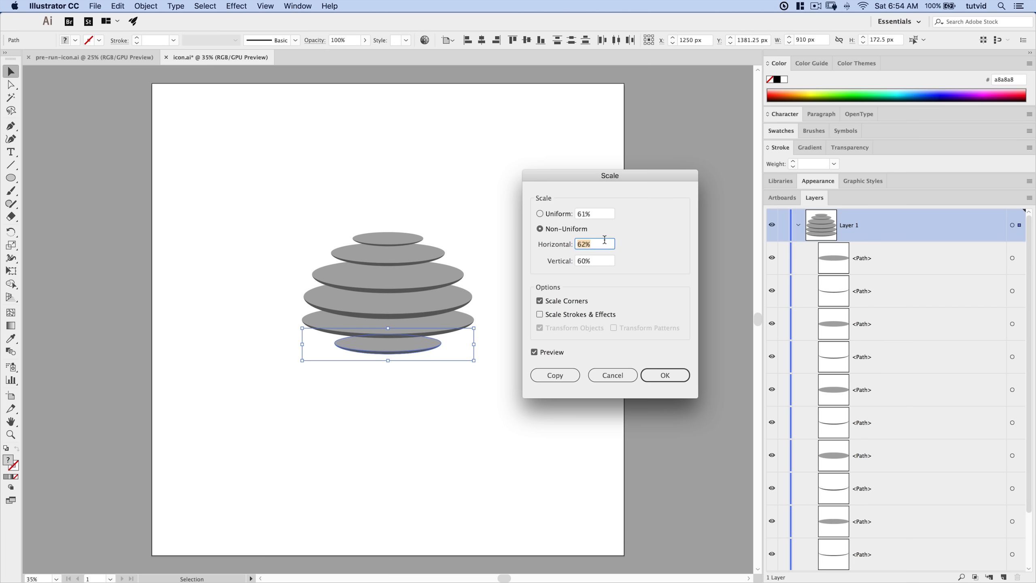
type("96")
key("Tab")
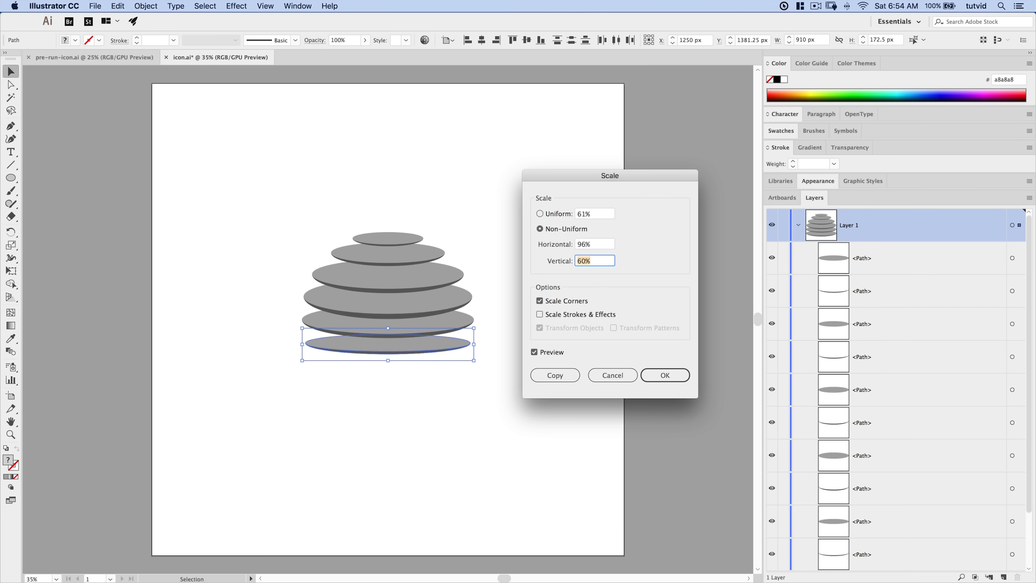
type("10")
key("Tab")
left_click(665, 375)
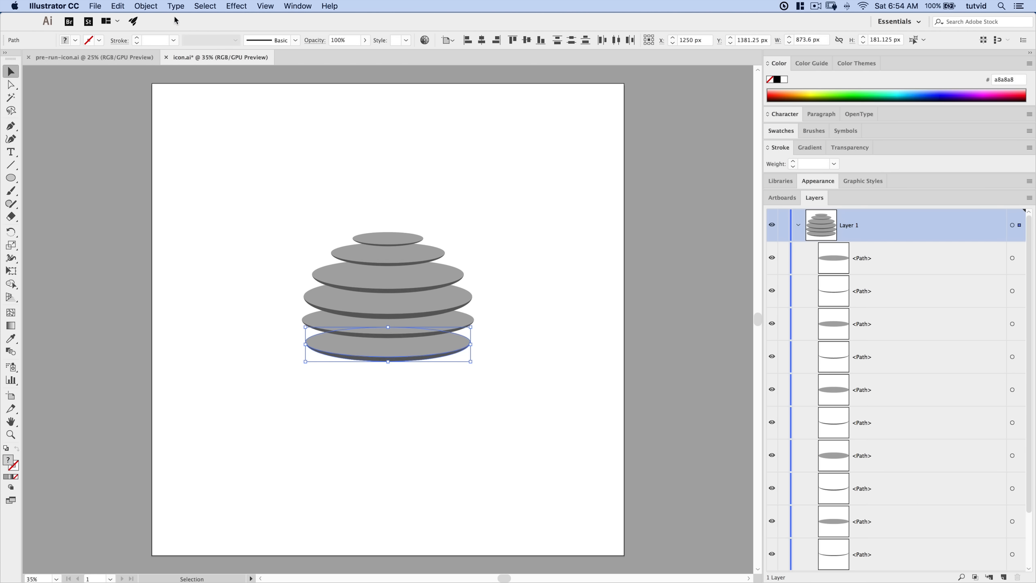
Copy the scaled lower disc with a vertical move of 120 px to make another disc beneath it
left_click(155, 6)
mouse_move(200, 21)
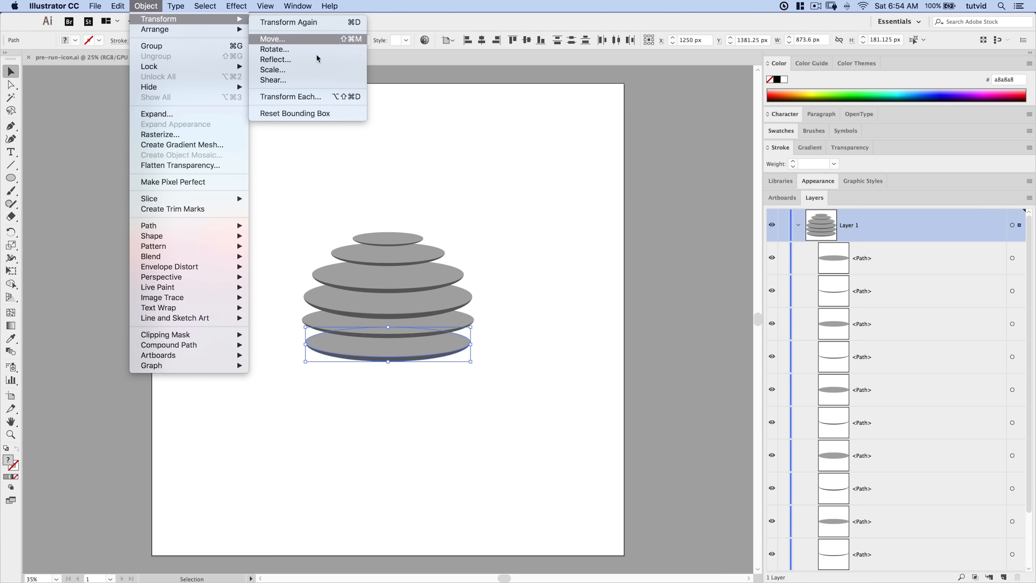
left_click(281, 39)
left_click(605, 314)
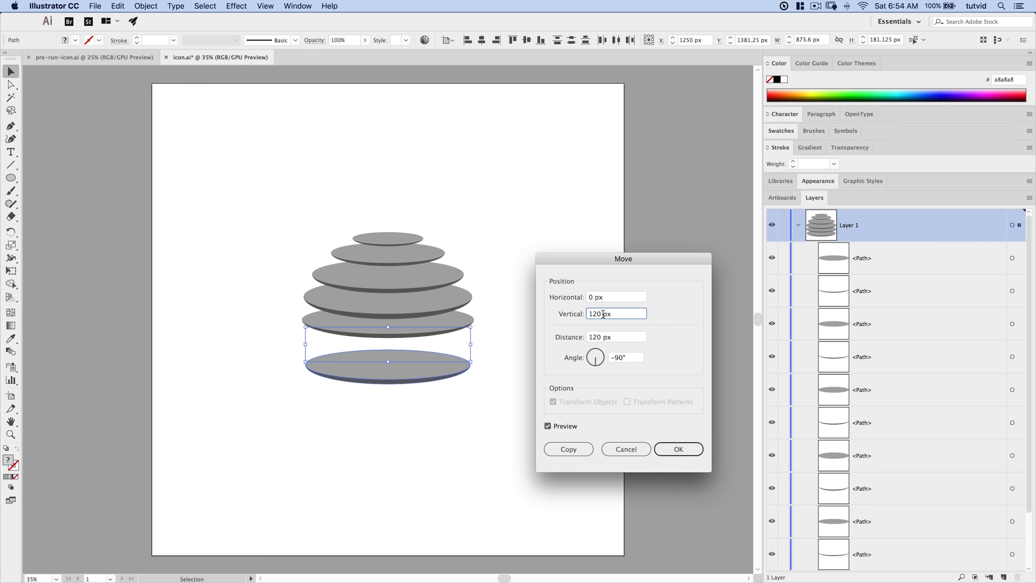
left_click_drag(627, 260, 635, 208)
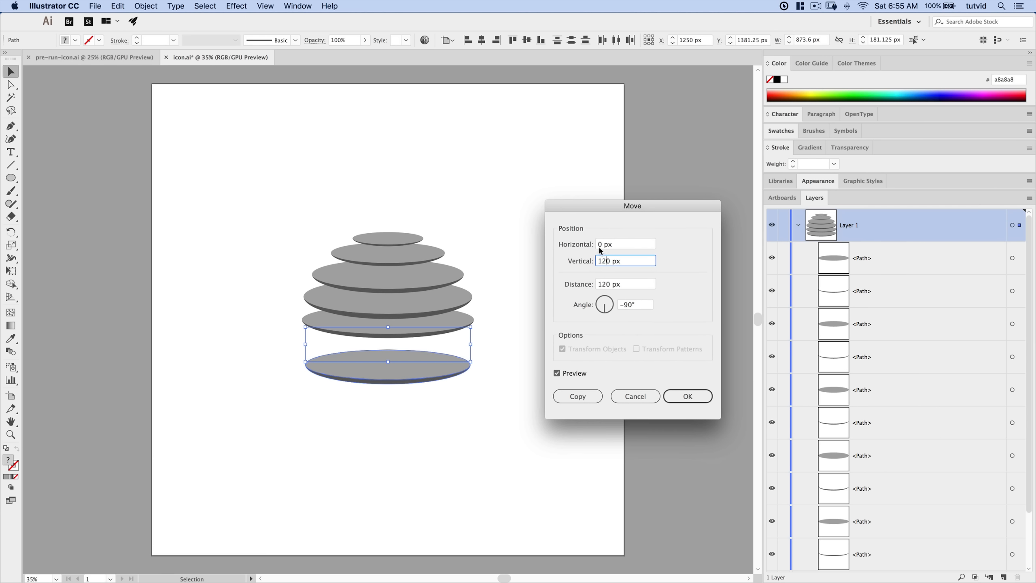
left_click_drag(649, 208, 637, 198)
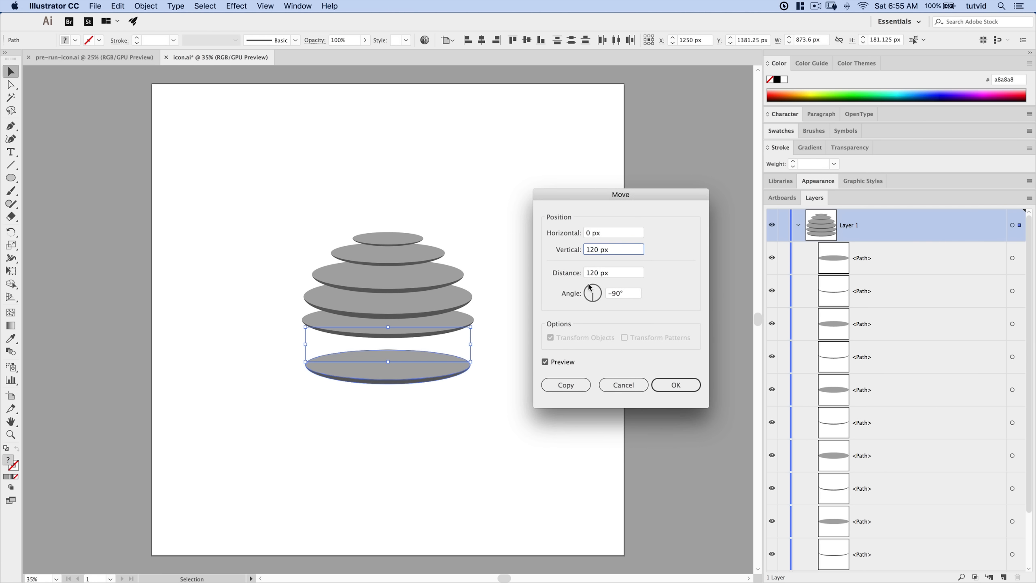
left_click(579, 384)
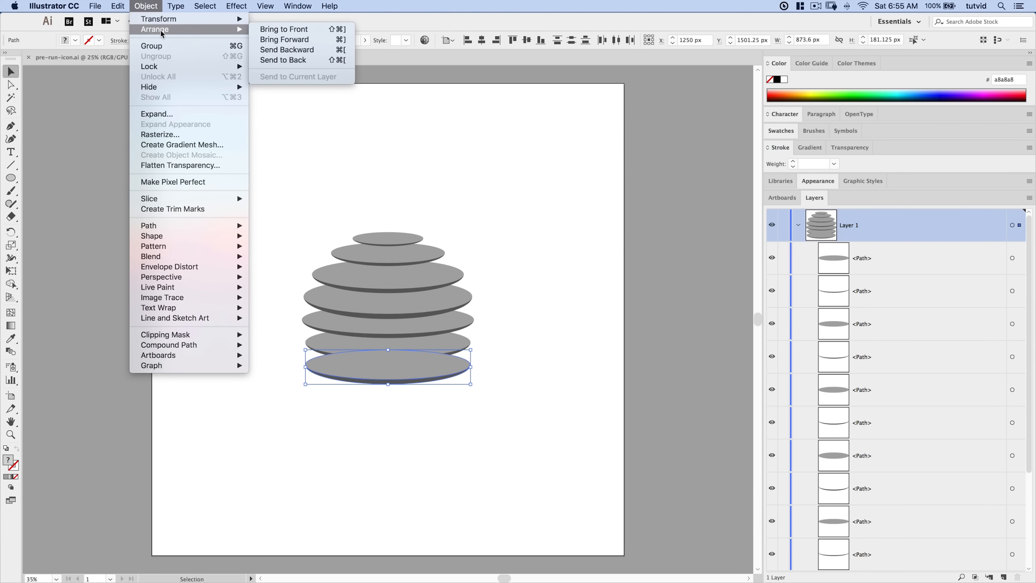
Send the newest, lowest disc to the back of the stack and open the Scale settings for it
left_click(281, 61)
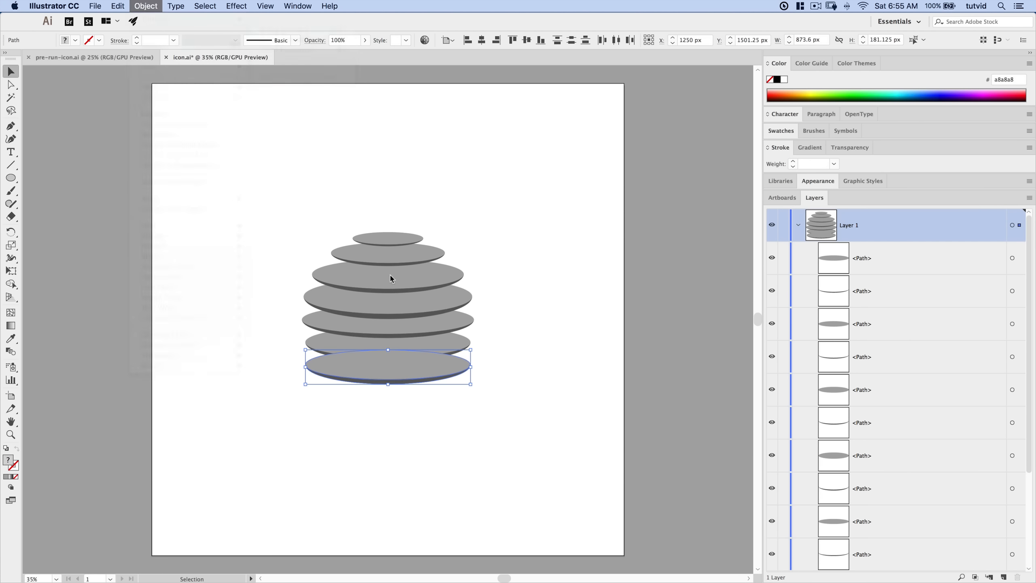
left_click(145, 7)
mouse_move(157, 19)
left_click(297, 70)
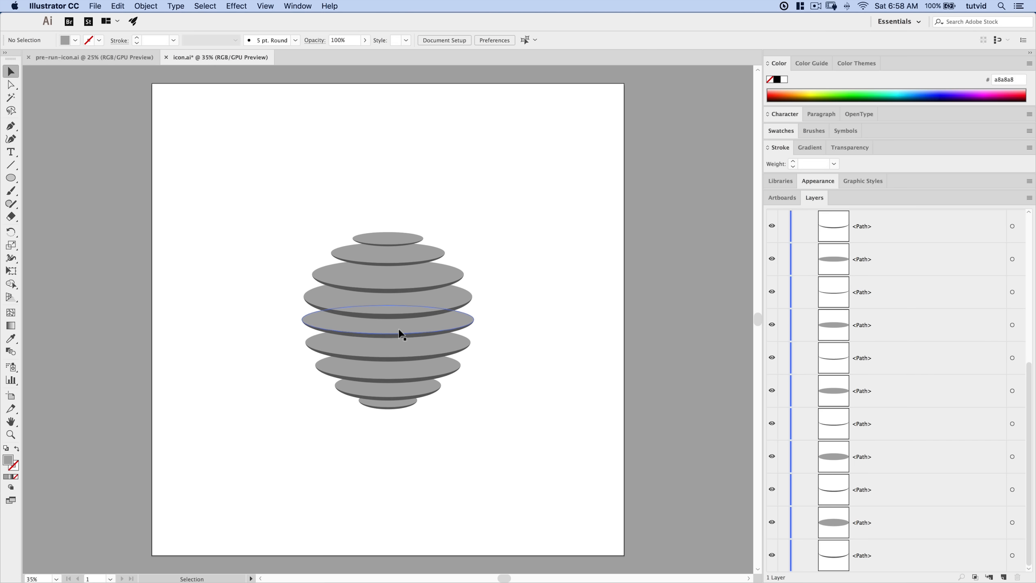
left_click_drag(273, 306, 325, 351)
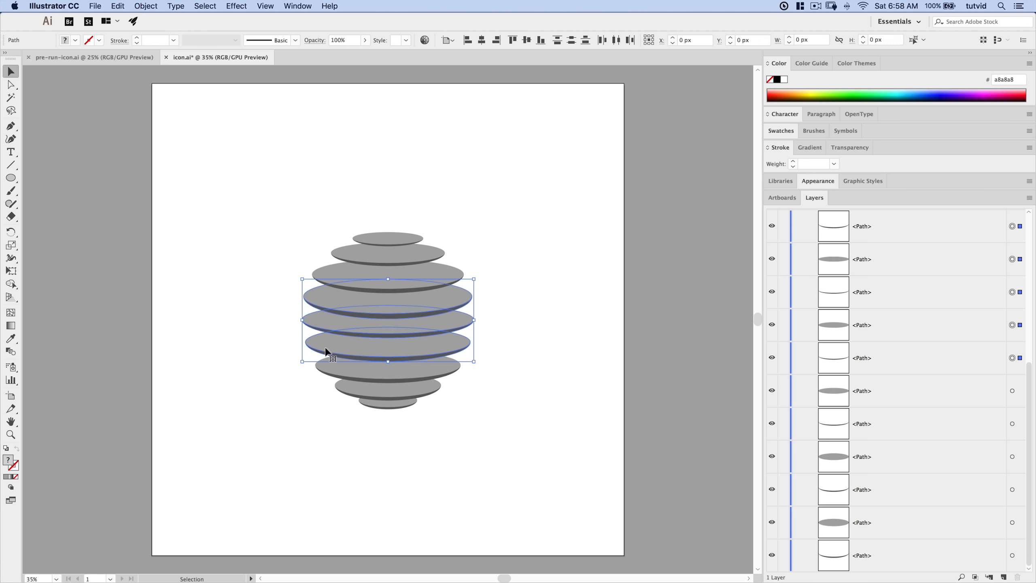
left_click(223, 334)
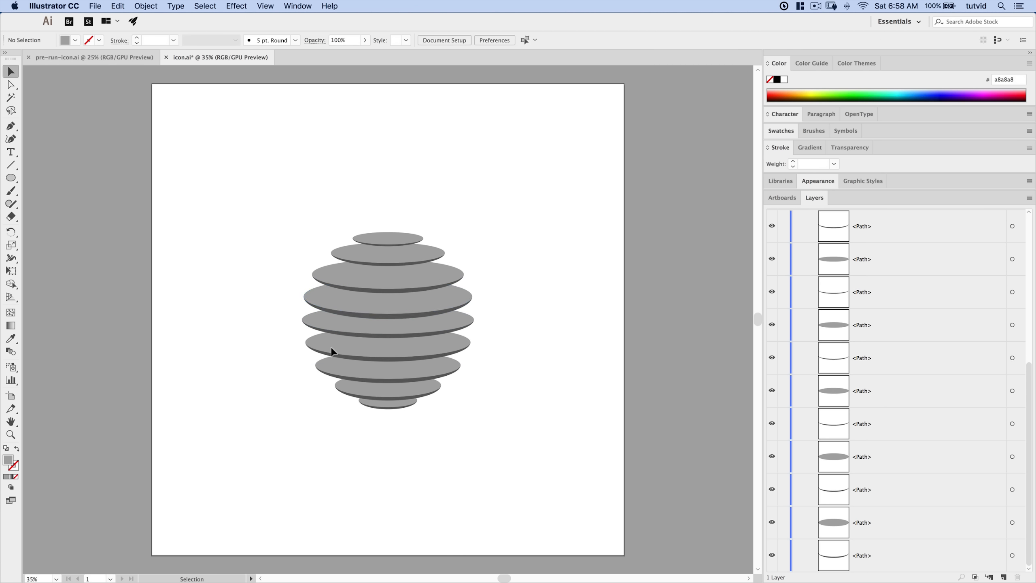
Apply a Stylize Inner Glow with 50% opacity and 60 px edge blur to the face of the disc just above the widest one
left_click(387, 298)
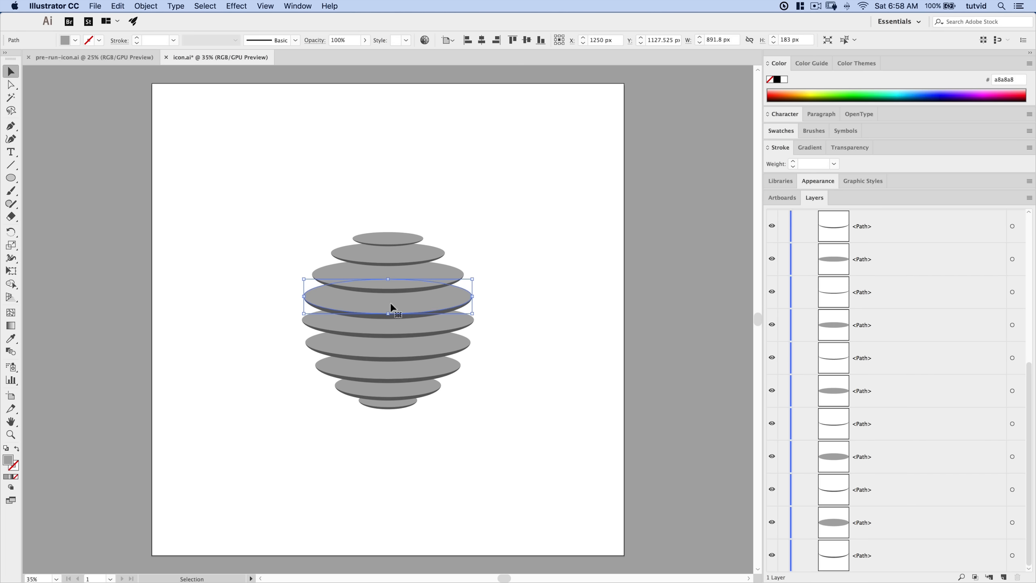
left_click(229, 7)
mouse_move(308, 150)
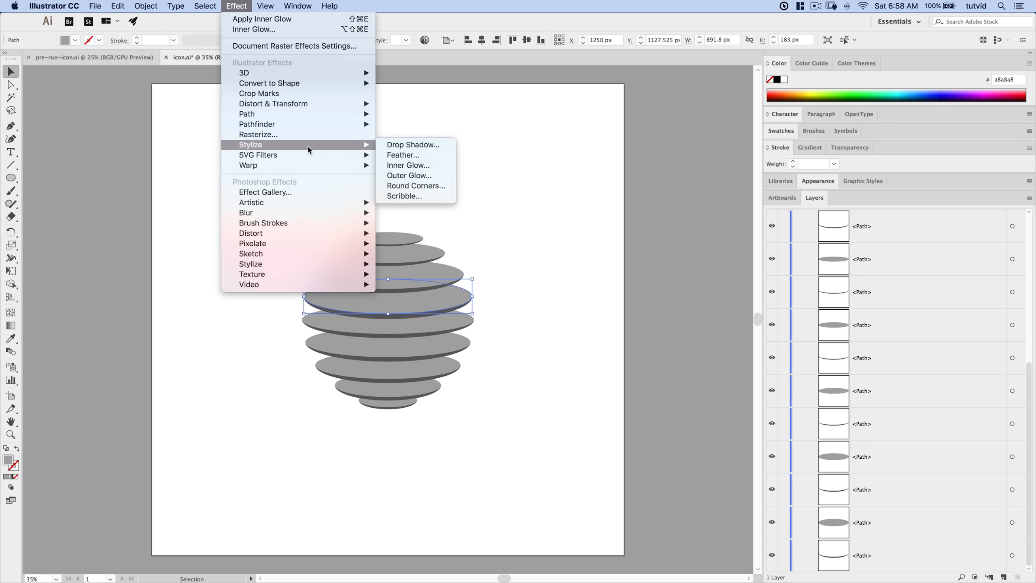
left_click(438, 165)
left_click_drag(632, 304, 594, 247)
left_click(538, 341)
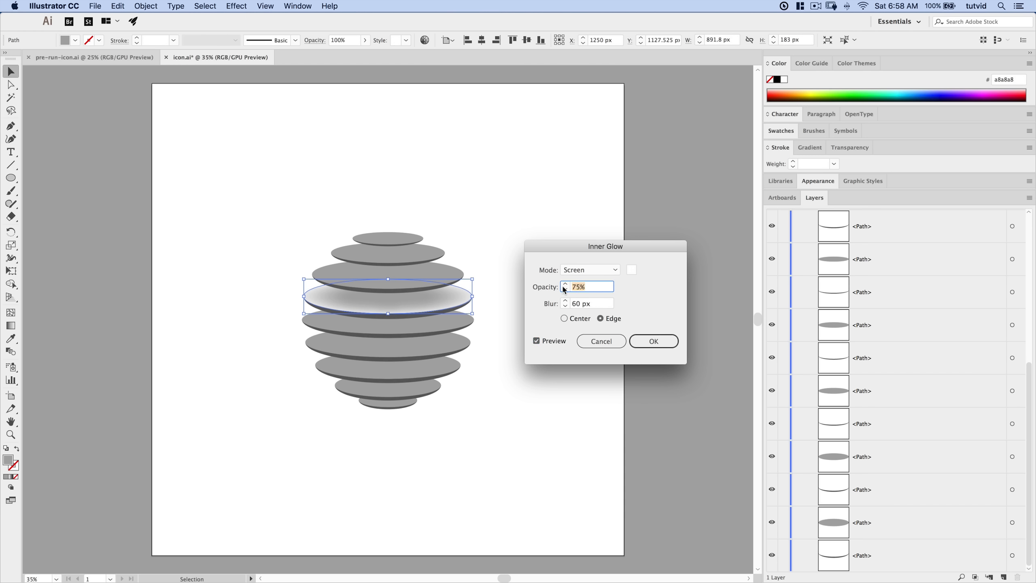
type("50")
key("Tab")
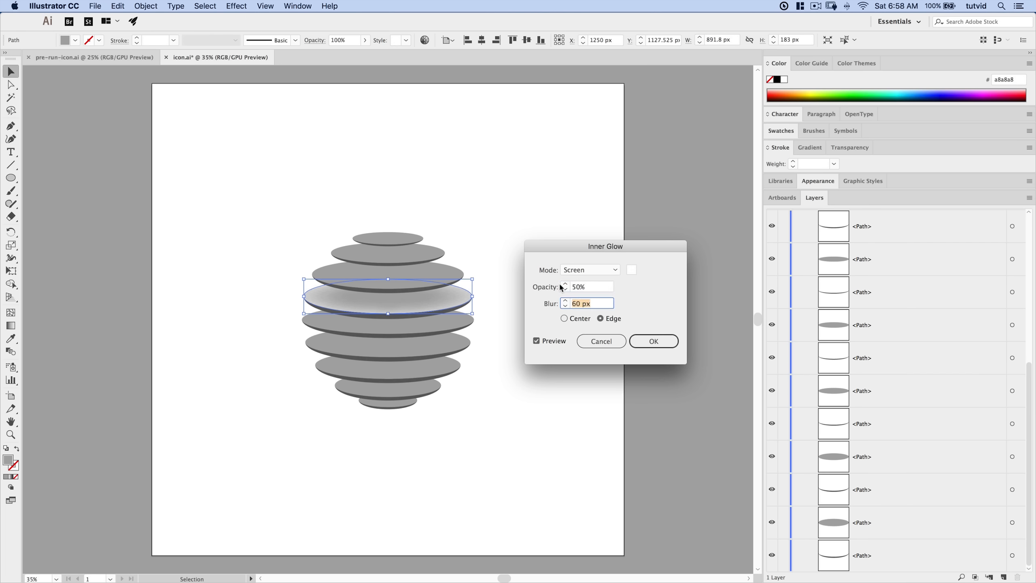
left_click(596, 303)
left_click_drag(621, 244, 610, 236)
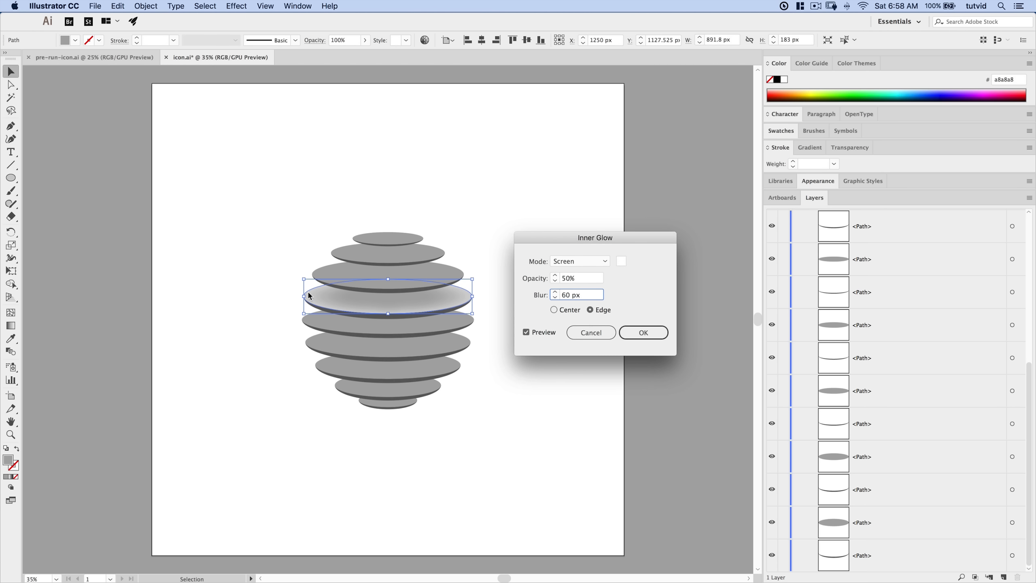
left_click(642, 332)
Apply the same inner glow to the faces of the widest disc and the disc directly below it
left_click(387, 325)
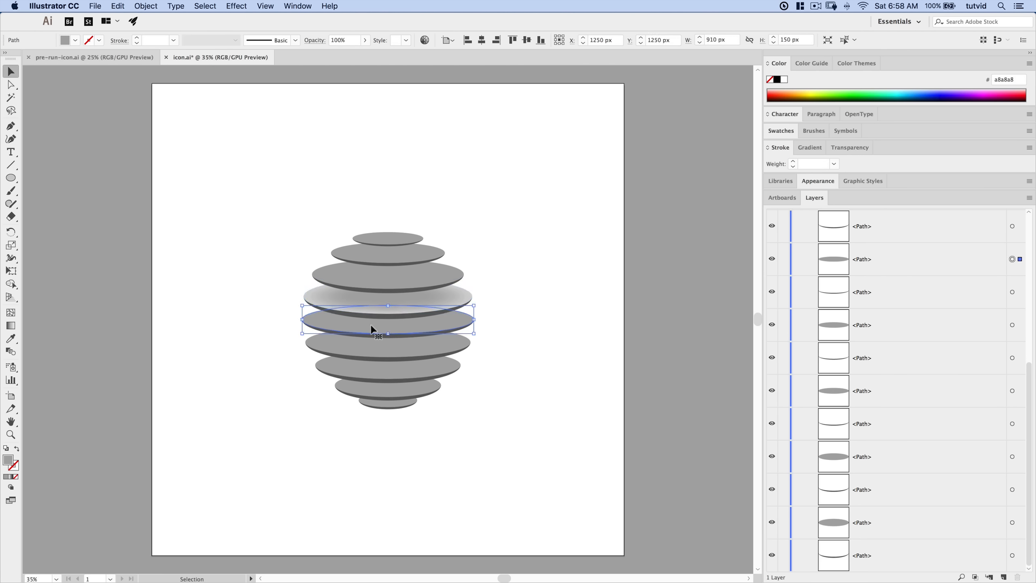
left_click(244, 6)
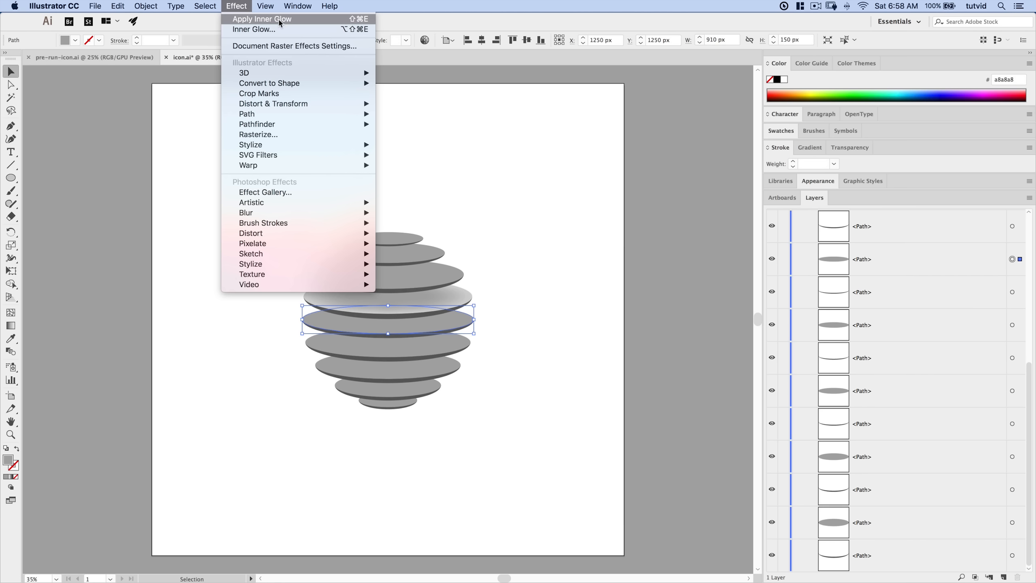
left_click(281, 19)
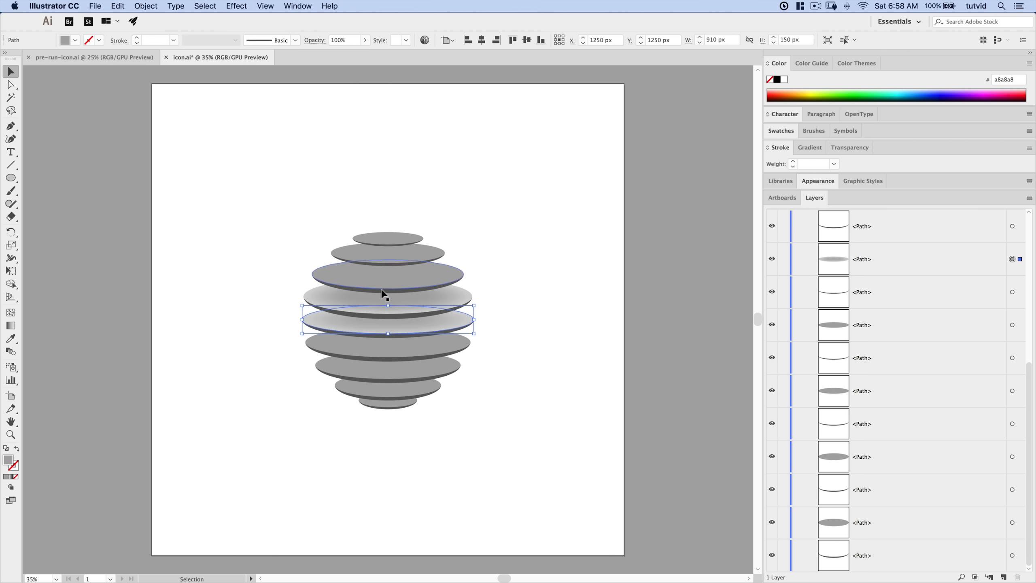
left_click(387, 350)
left_click(241, 5)
left_click(280, 18)
Add an inner glow with a 50 px blur to the face of the third disc from the top
left_click(393, 277)
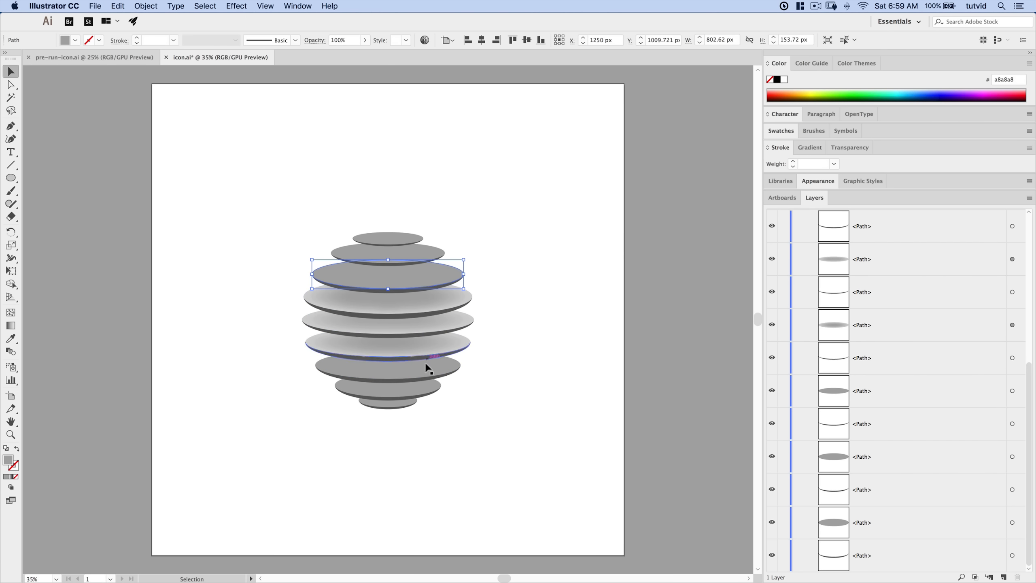
left_click(240, 6)
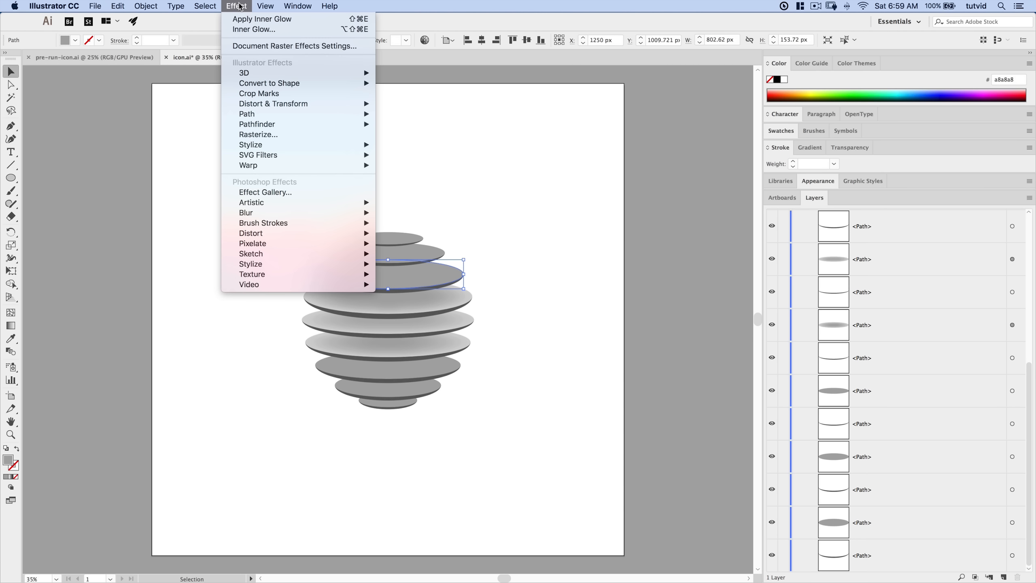
left_click(270, 30)
left_click_drag(600, 237, 595, 210)
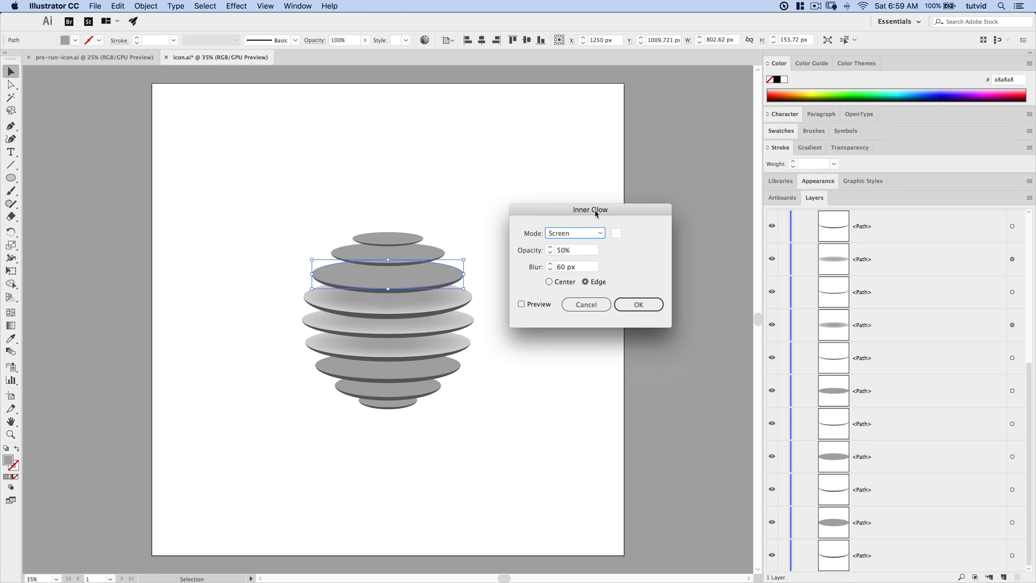
left_click(536, 305)
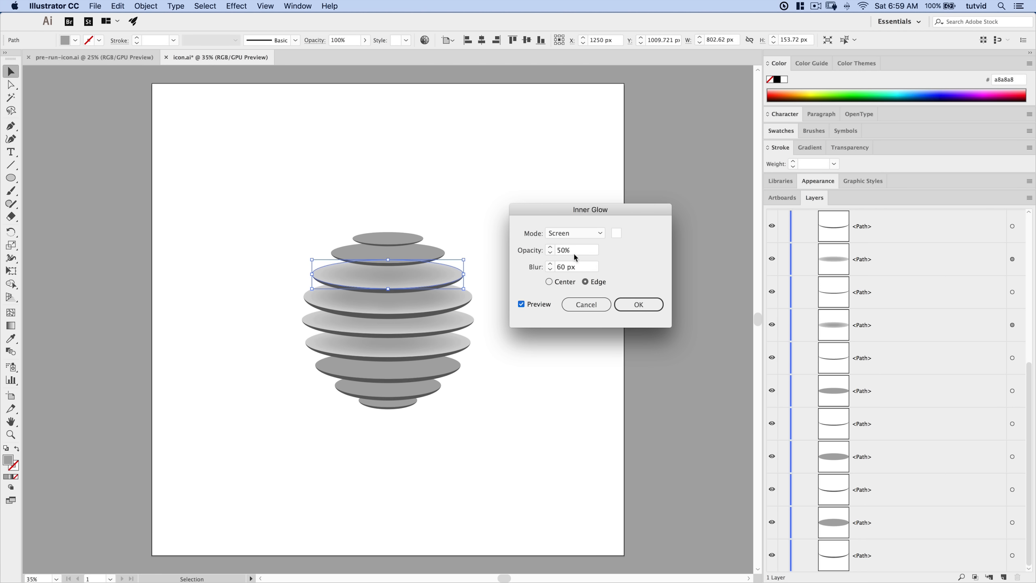
left_click(563, 266)
key("Tab")
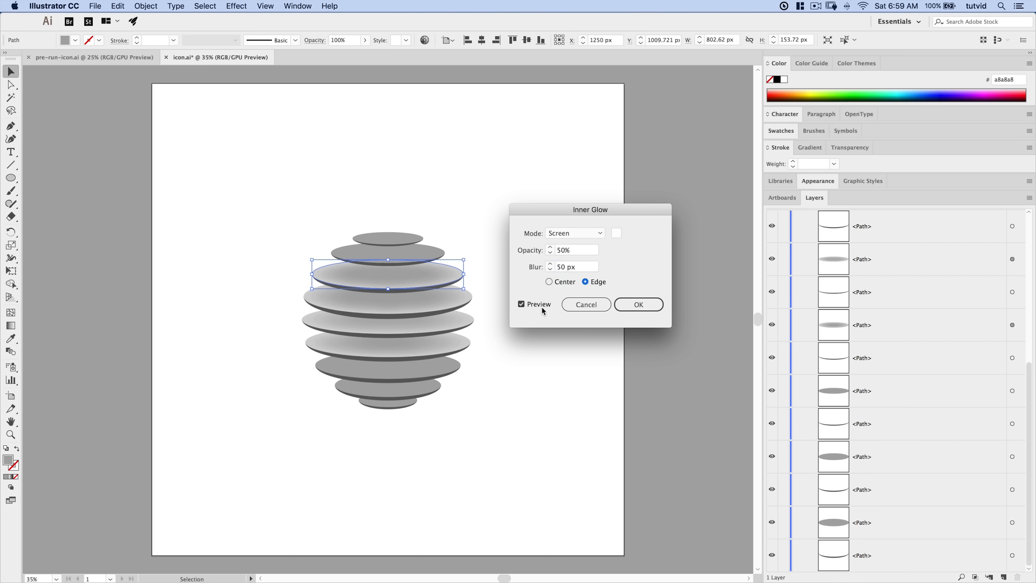
left_click(645, 305)
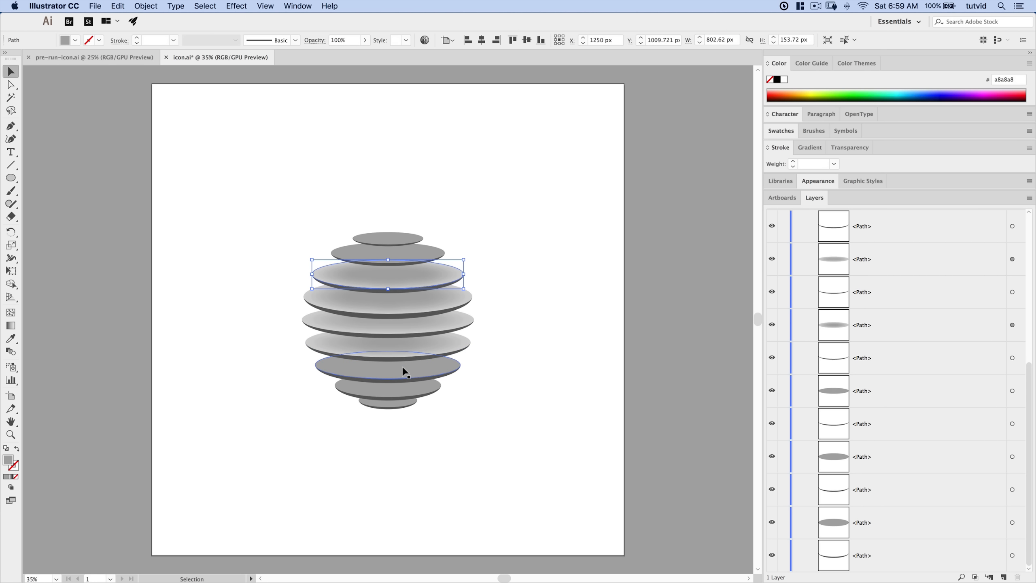
Reapply the last inner glow to the face of the third disc from the bottom
left_click(409, 376)
left_click(241, 6)
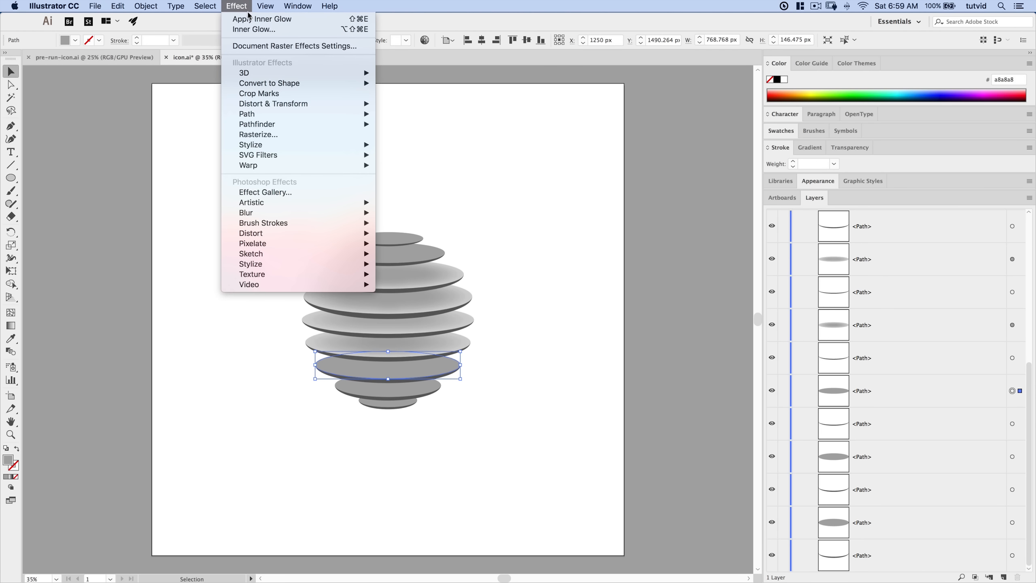
left_click(248, 19)
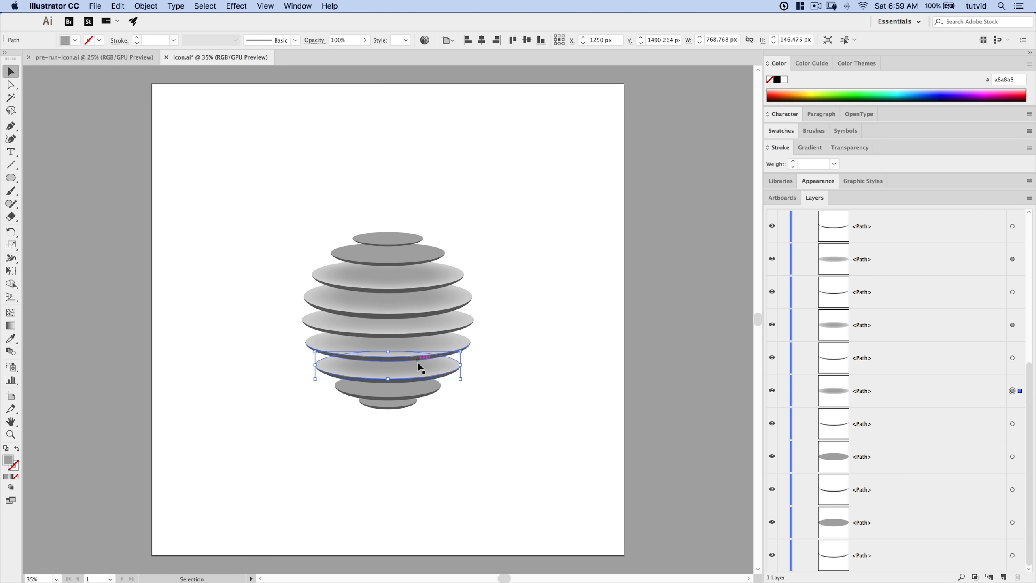
Add an inner glow with a 35 px blur to the face of the second disc from the bottom
left_click(388, 388)
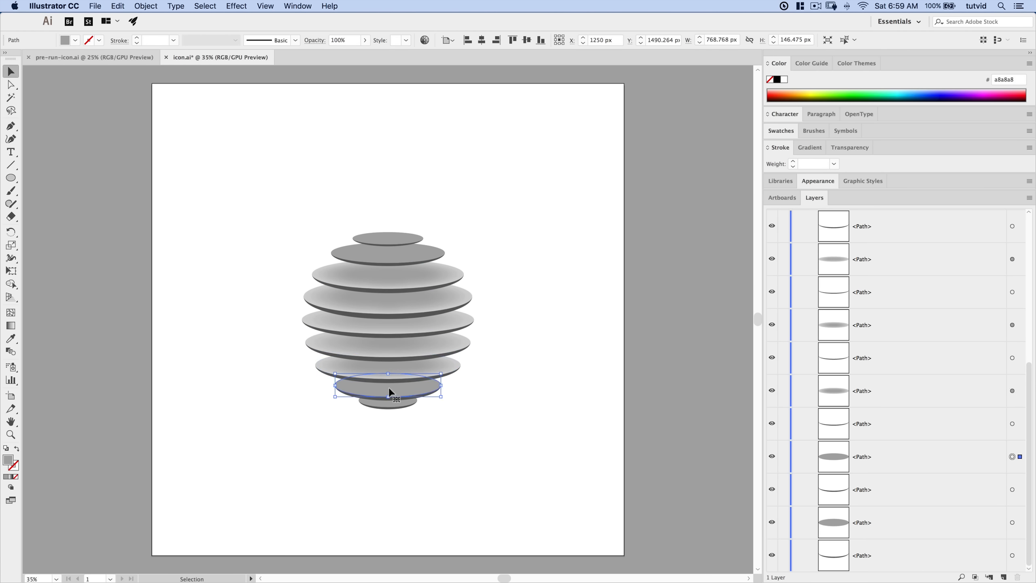
left_click(237, 5)
left_click(239, 29)
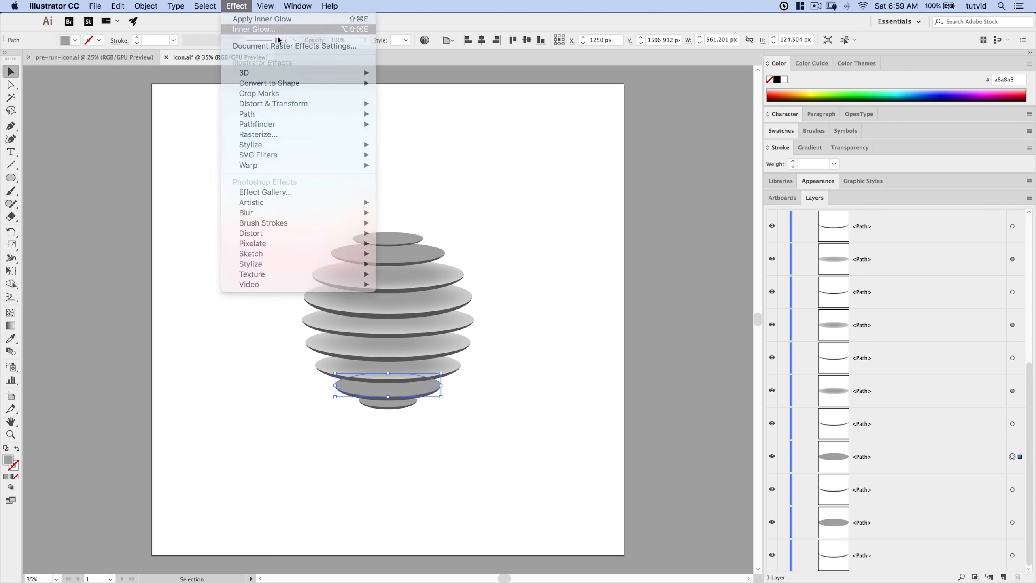
left_click(522, 305)
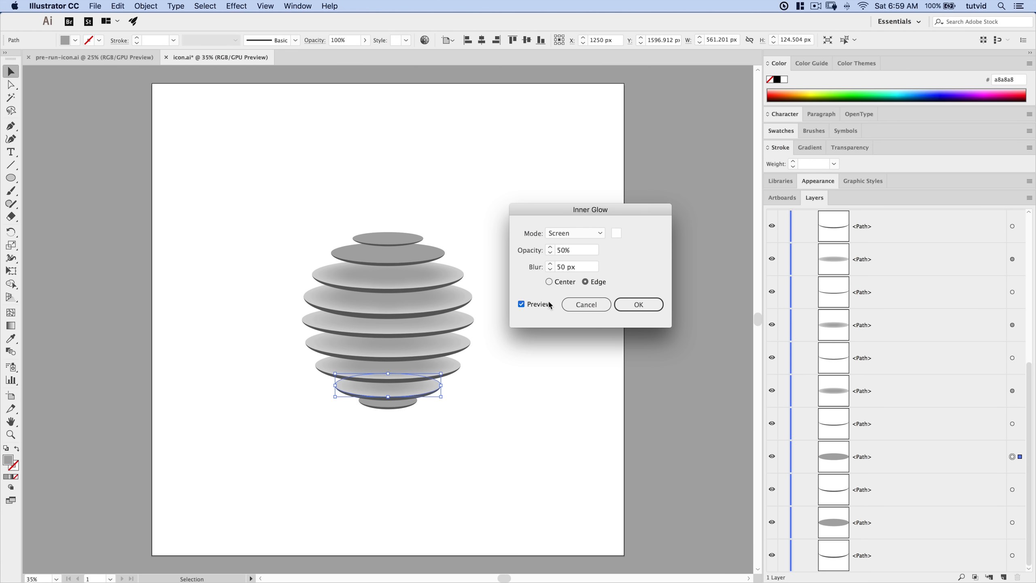
double_click(562, 268)
type("35")
left_click(638, 305)
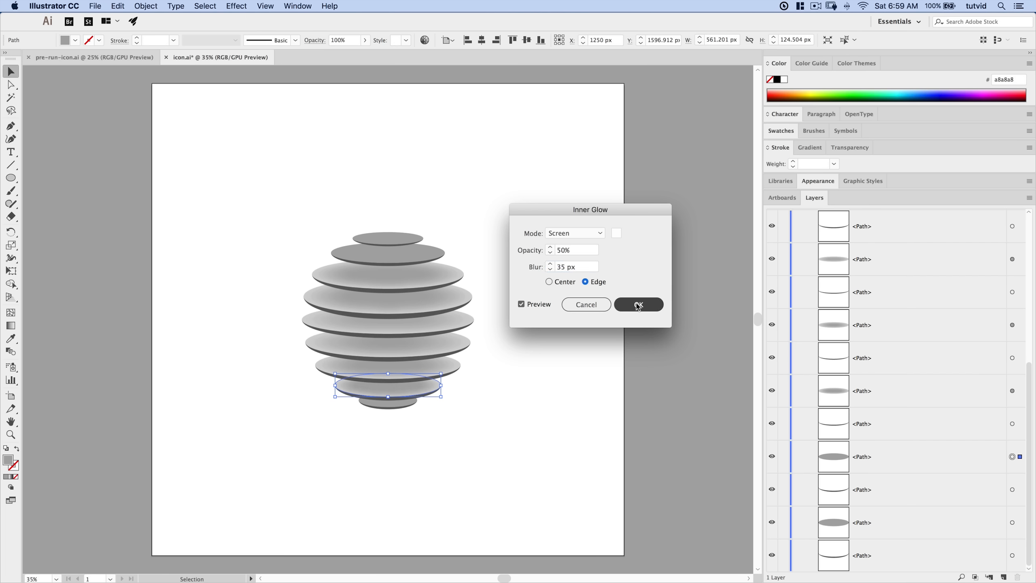
Reapply the last inner glow to the face of the second disc from the top
left_click(387, 250)
left_click(237, 5)
left_click(261, 19)
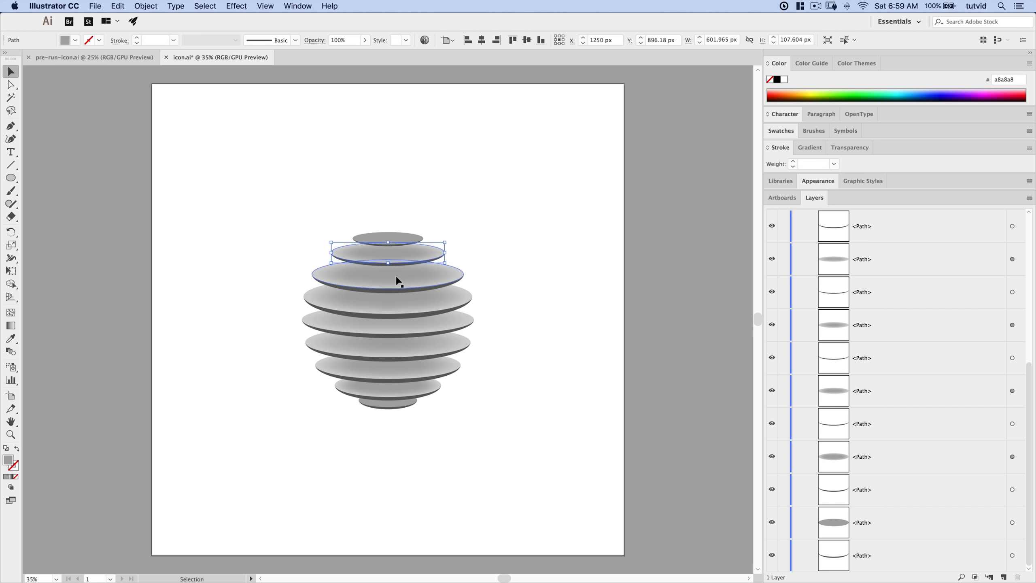
Add an inner glow to the face of the topmost disc, adjusting its blur for the smaller size
left_click(399, 240)
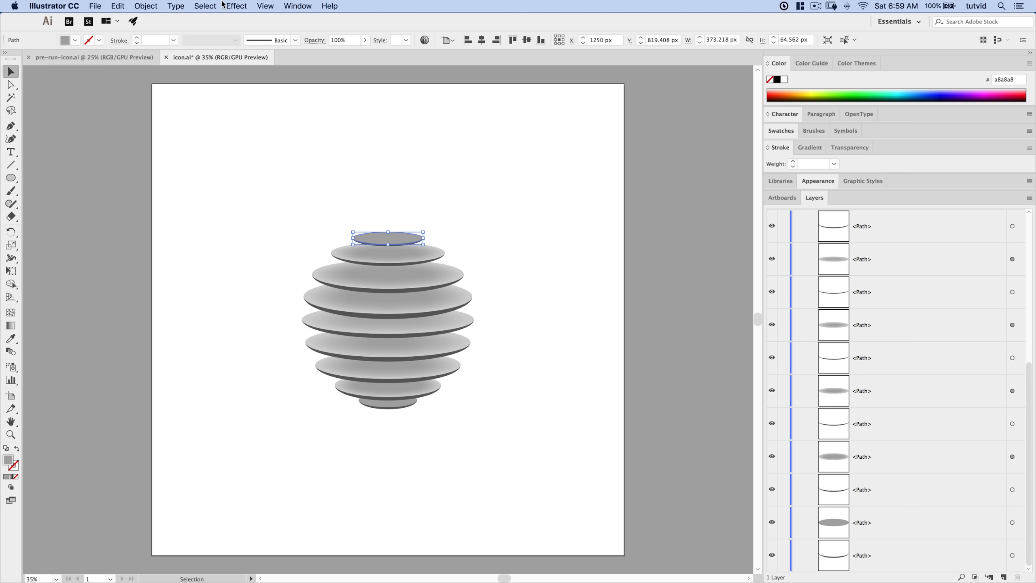
left_click(237, 6)
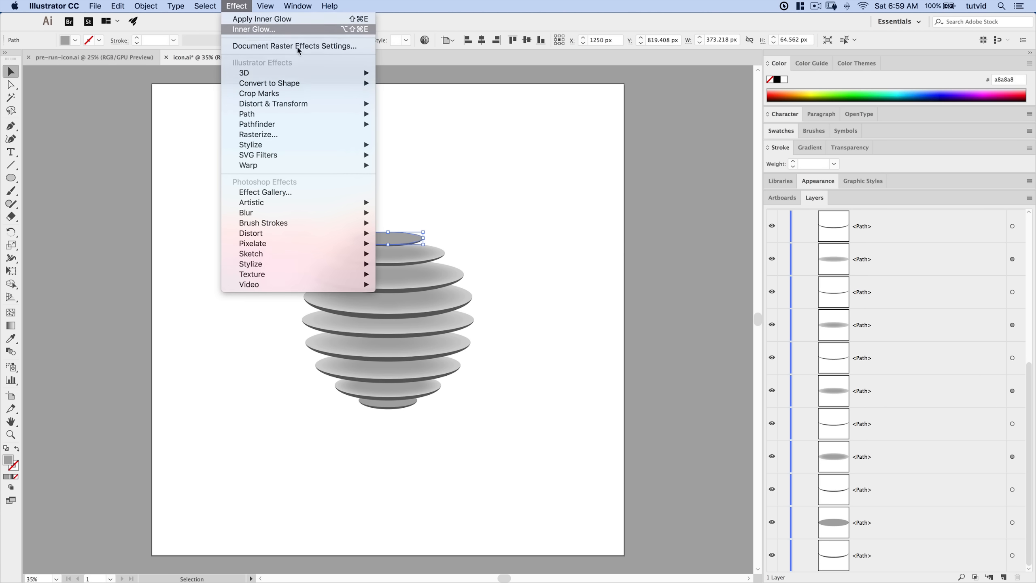
left_click(273, 32)
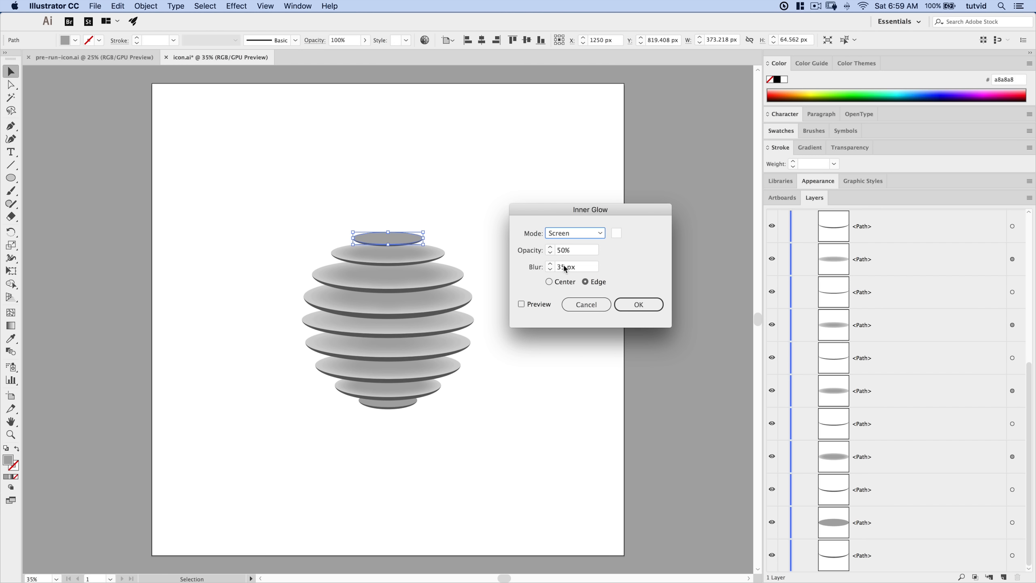
left_click_drag(561, 268, 551, 272)
left_click(521, 304)
left_click(648, 308)
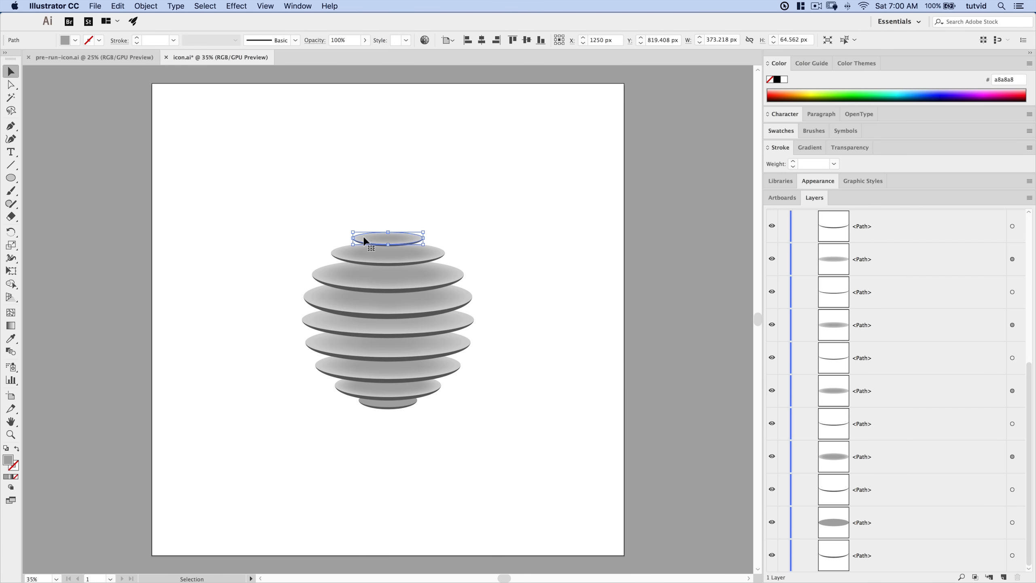
Add an inner glow to the face of the lowest disc and clear the selection
left_click(391, 403)
left_click(391, 406)
left_click(236, 7)
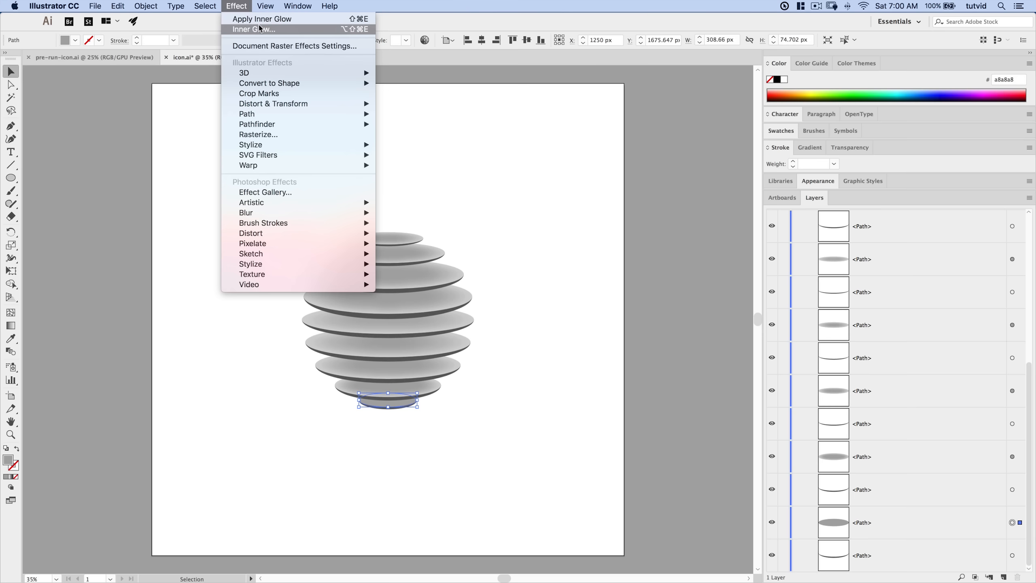
left_click(261, 30)
left_click(503, 380)
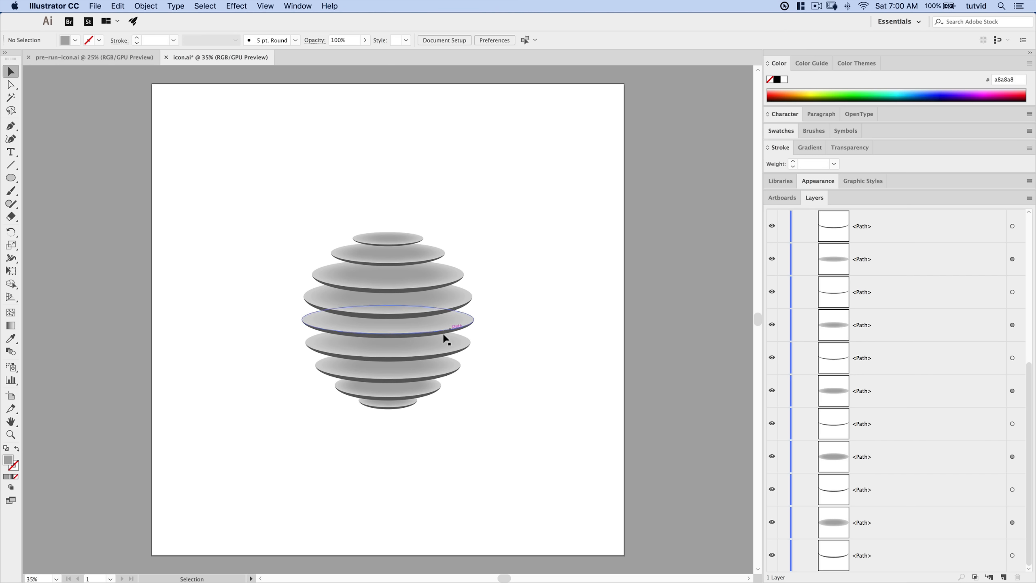
Select the top faces of all nine discs together, leaving their dark edge shapes unselected
left_click(388, 240)
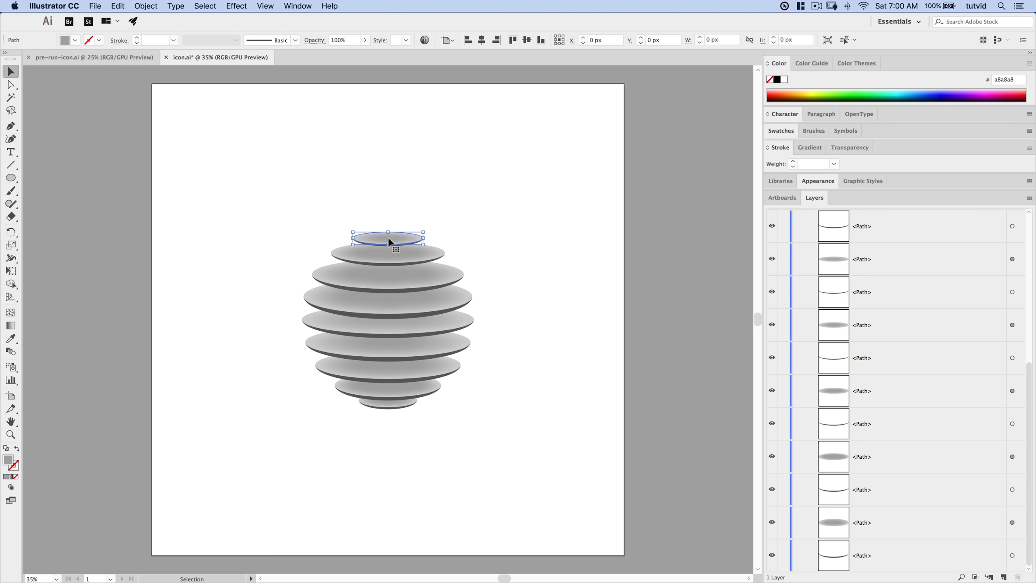
left_click(432, 257, "shift")
left_click(441, 282, "shift")
left_click(451, 302, "shift")
left_click(455, 321, "shift")
left_click(452, 345, "shift")
left_click(444, 365, "shift")
left_click(424, 392, "shift")
left_click(403, 404, "shift")
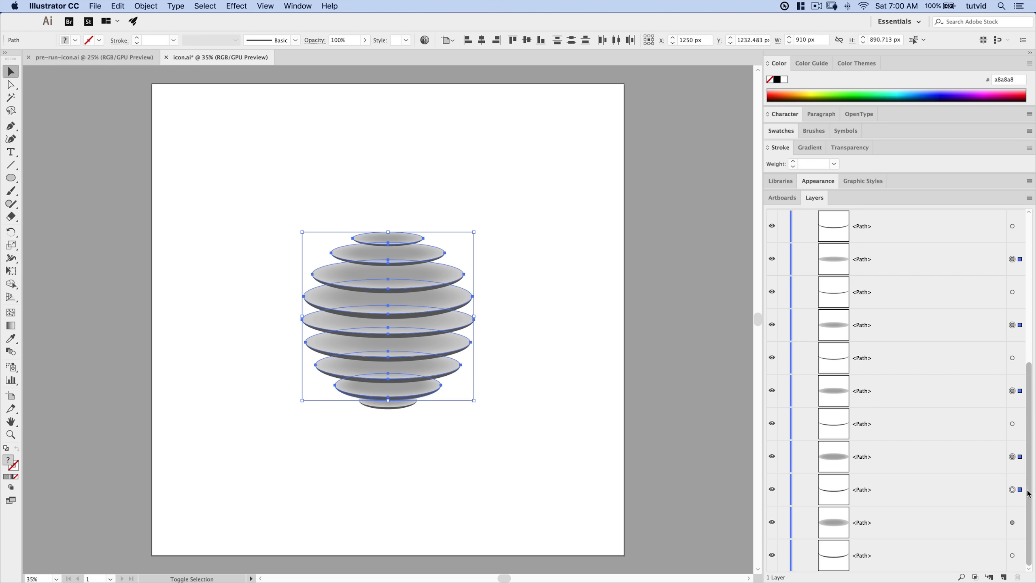
left_click(1012, 489, "shift")
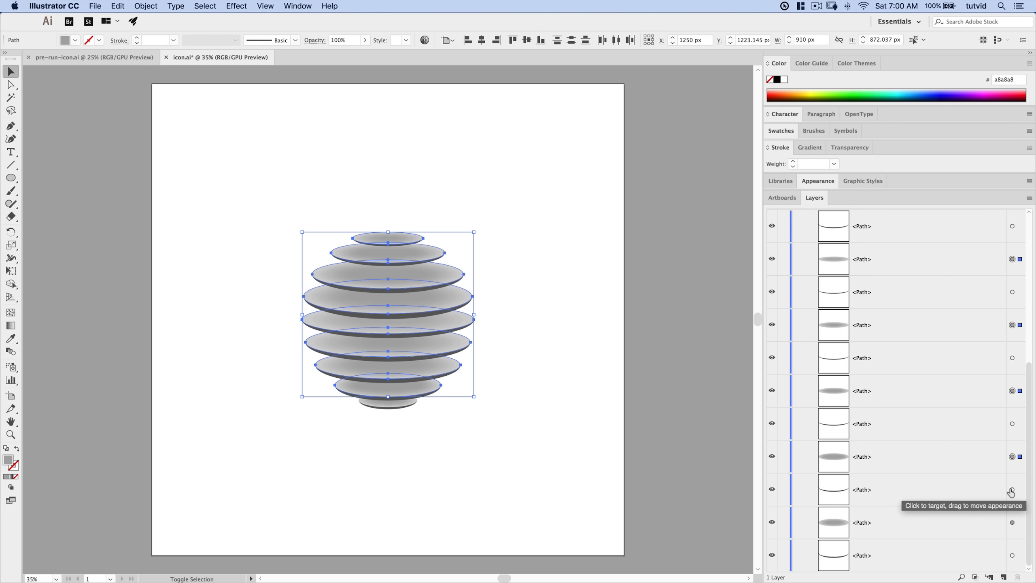
left_click(1013, 523, "shift")
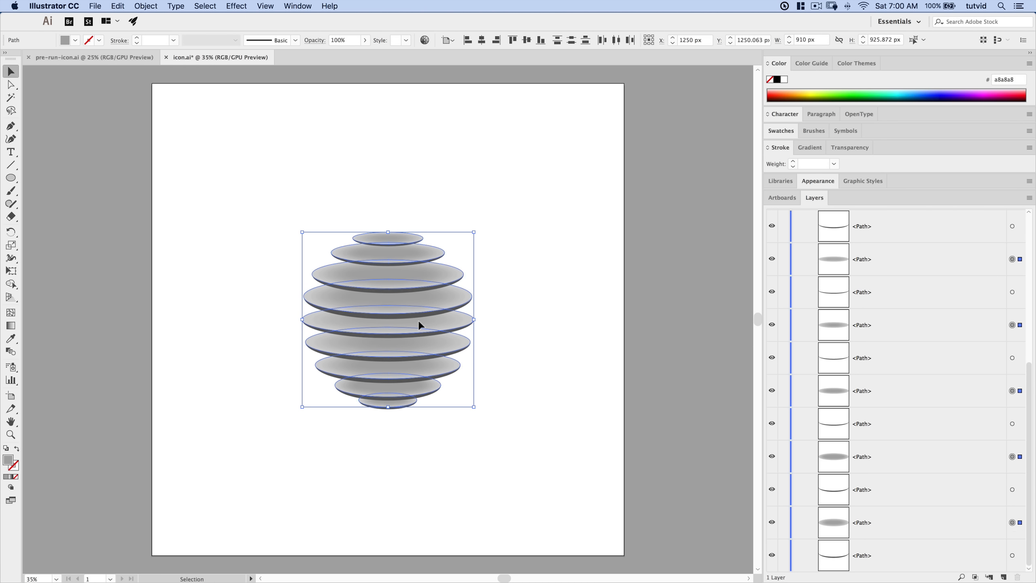
Set the opacity of the nine selected disc faces to 75% and clear the selection
scroll(878, 310, "down", 1)
scroll(876, 305, "up", 1)
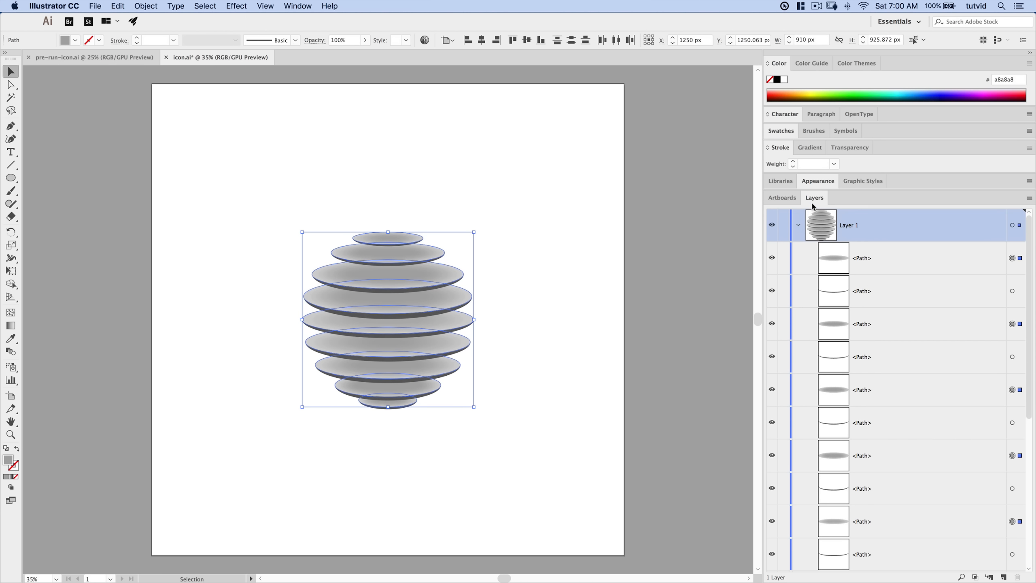
double_click(850, 148)
double_click(850, 148)
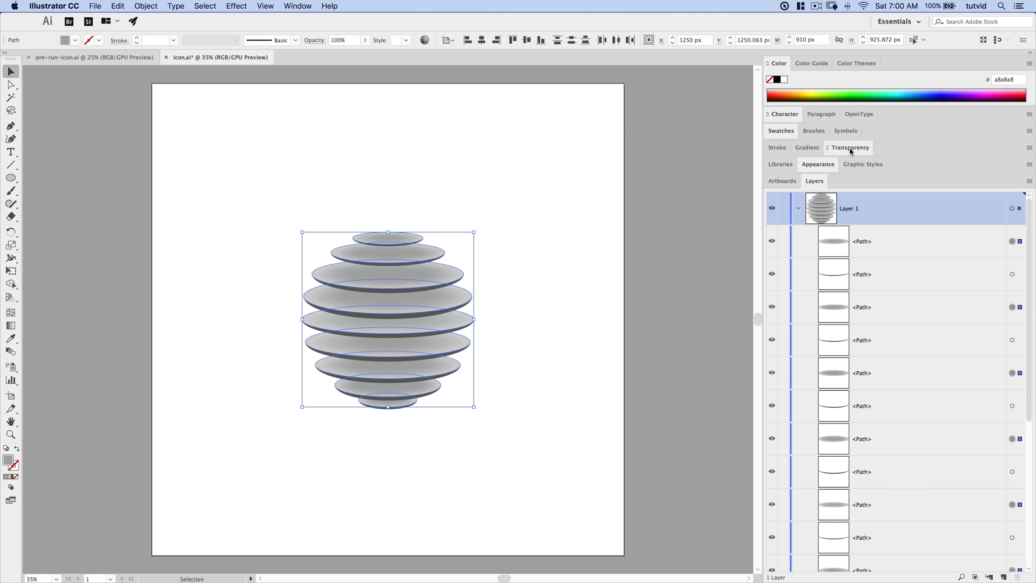
double_click(850, 148)
left_click(869, 166)
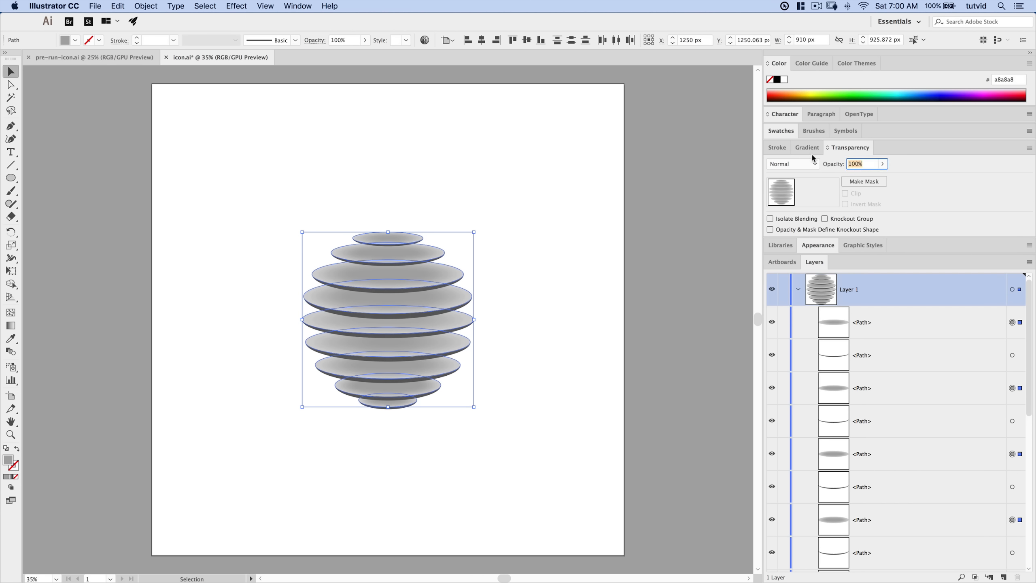
type("75")
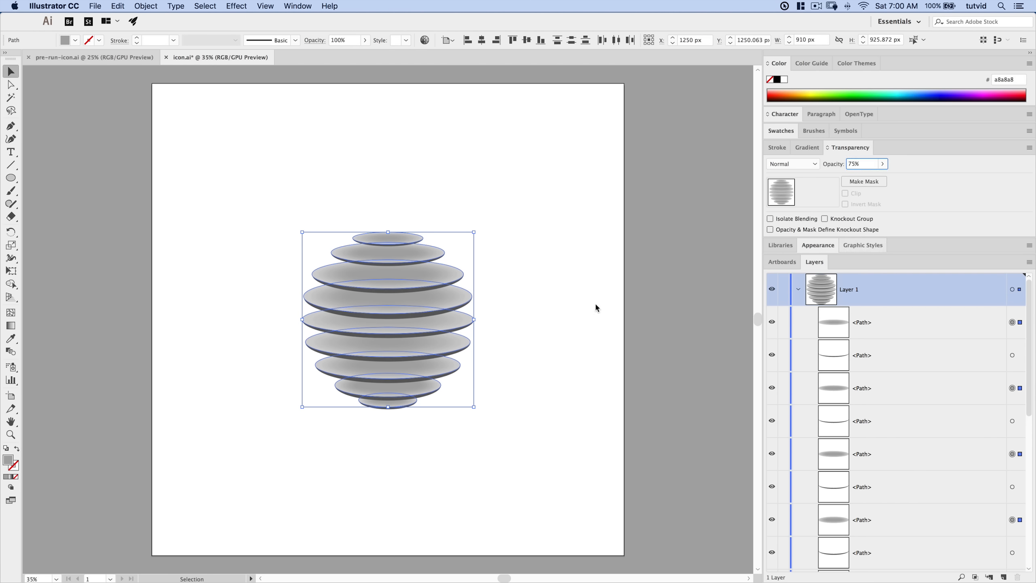
left_click(596, 305)
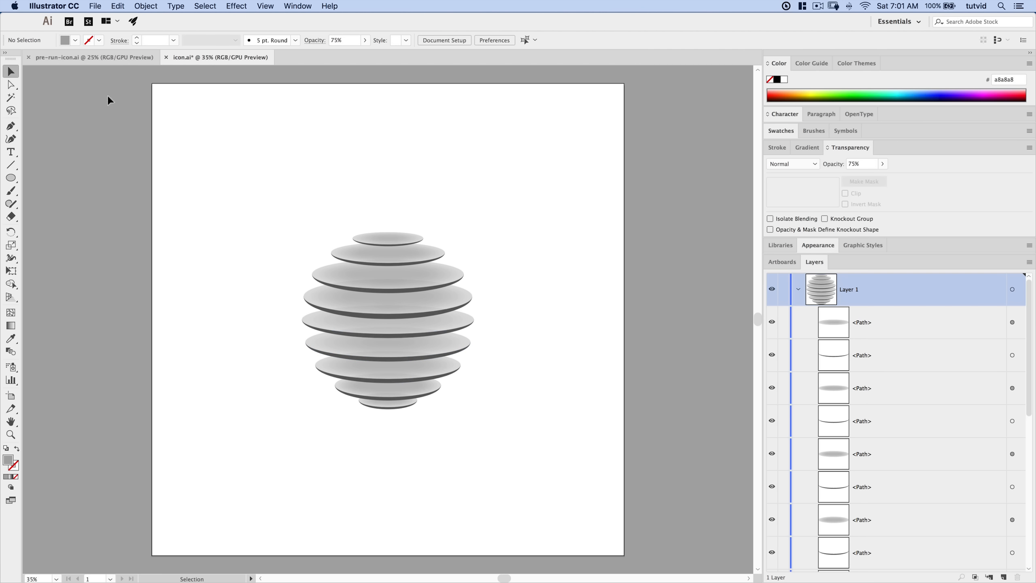
In pre-run-icon.ai, copy the lowest column of nine colour circles, running from pink through purple, blue and green to red
left_click(104, 57)
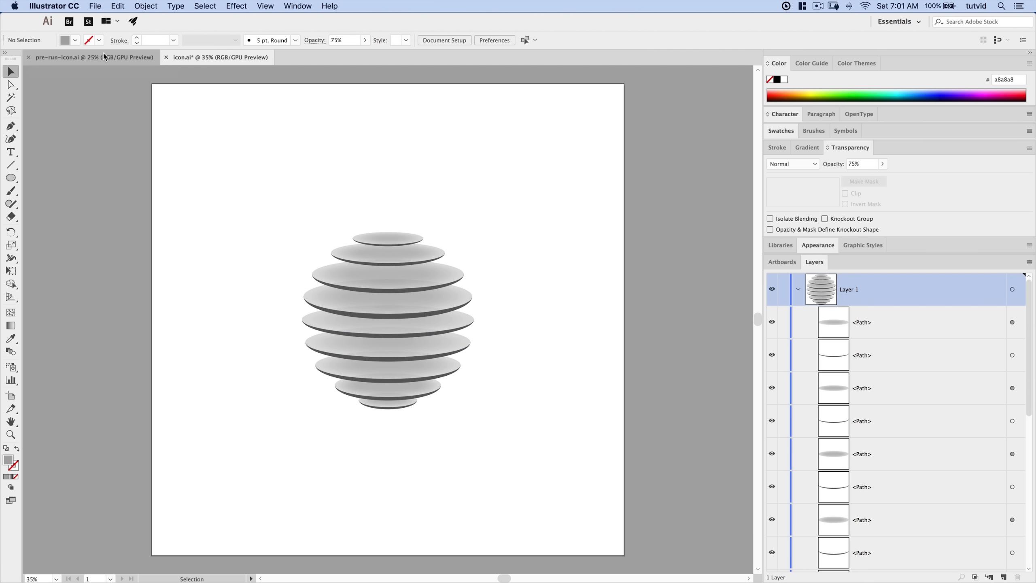
left_click_drag(133, 549, 145, 551)
left_click(70, 402)
left_click(56, 407)
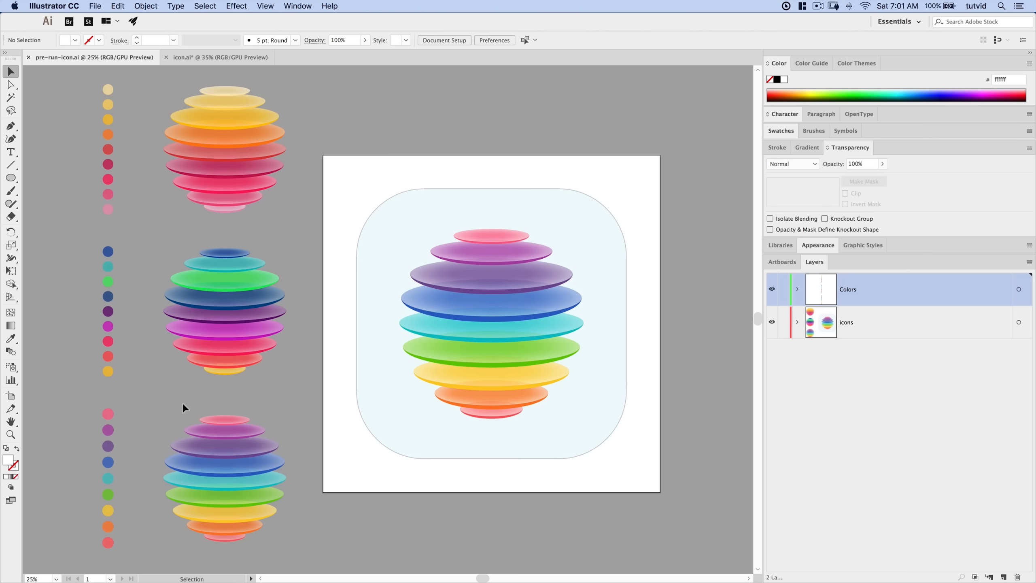
left_click_drag(137, 562, 137, 560)
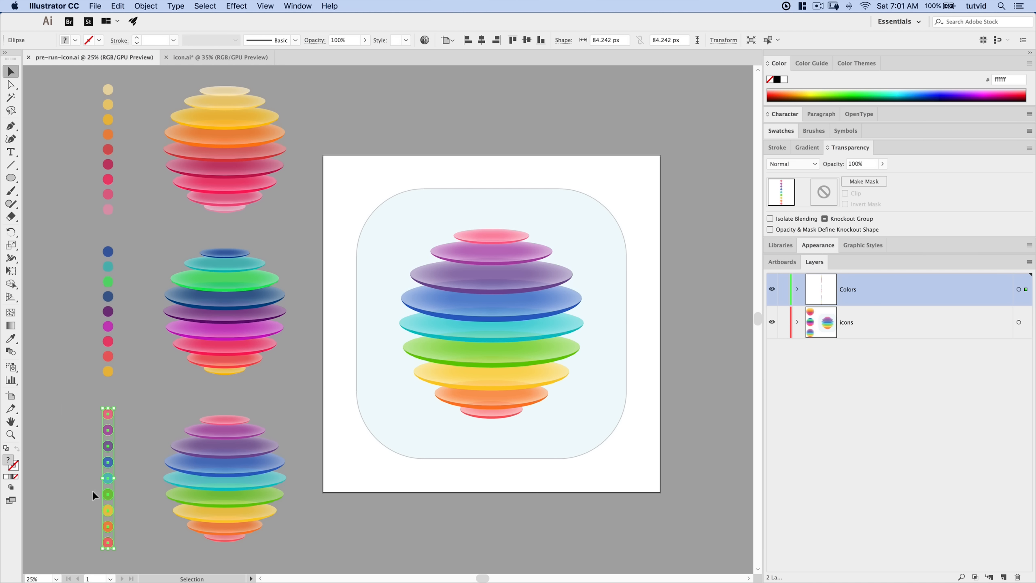
key("super+c")
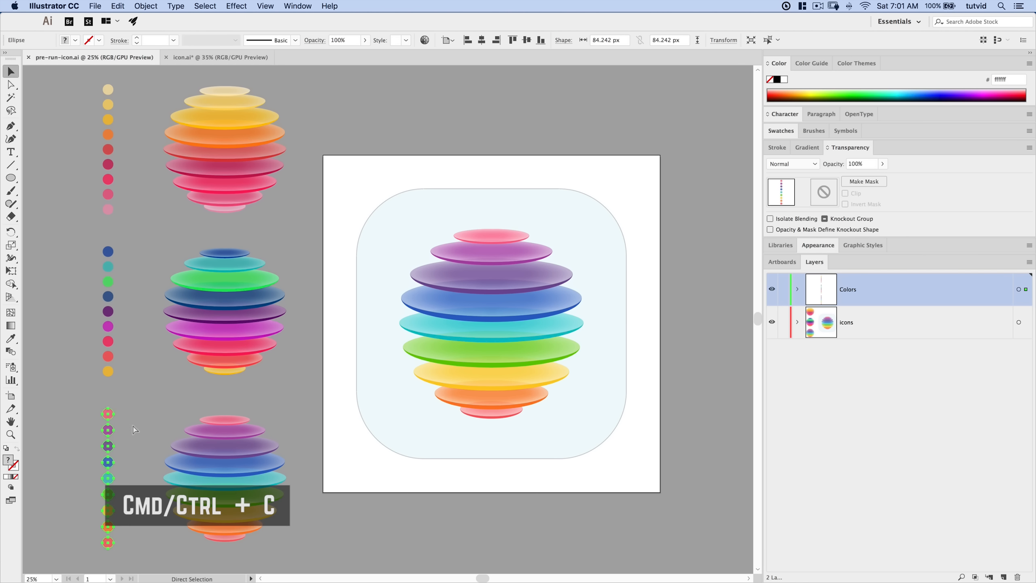
Return to icon.ai, add a new layer named Colors, and rename the disc artwork's layer Icon
left_click(220, 57)
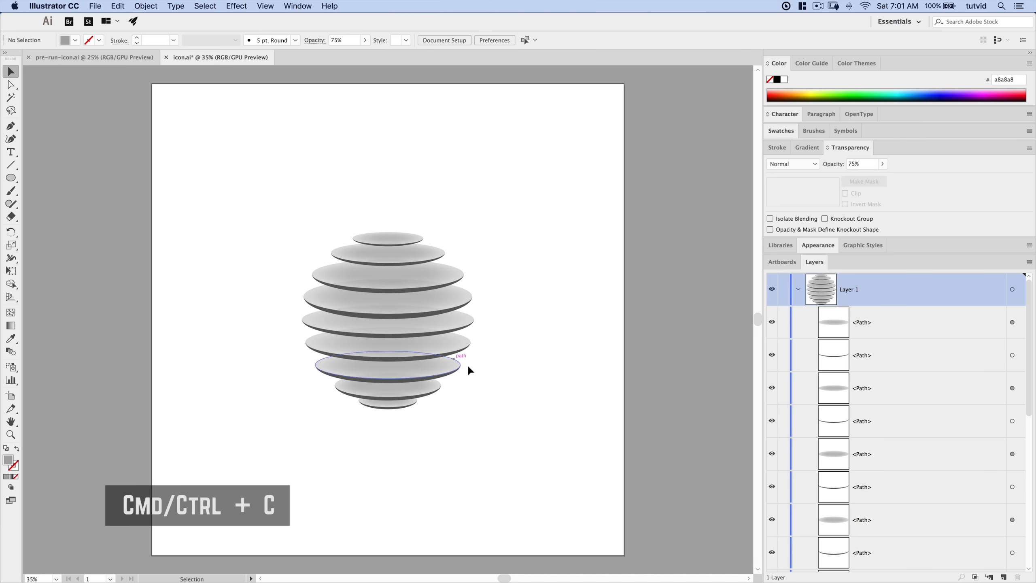
left_click(799, 291)
left_click(1003, 576)
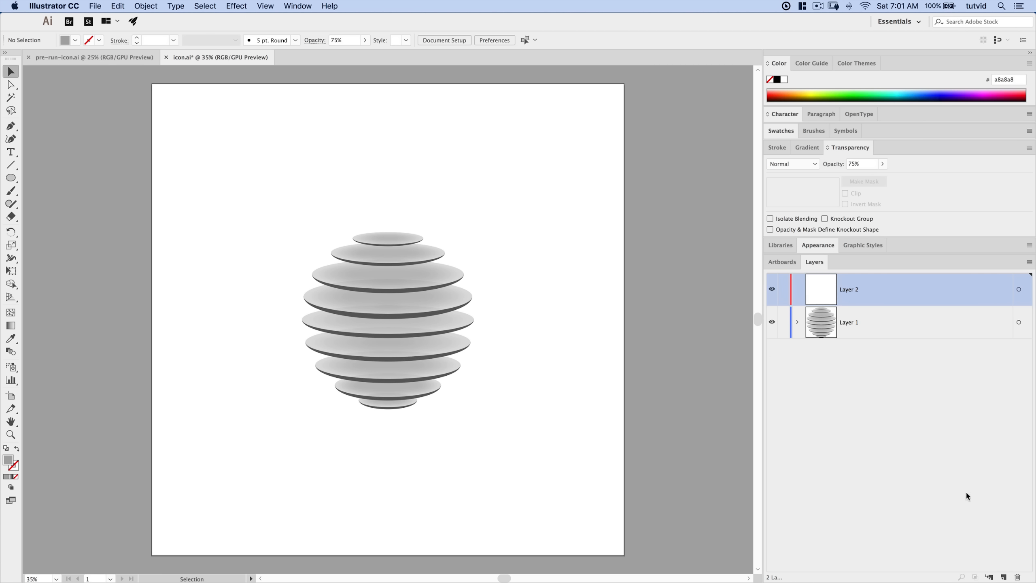
double_click(852, 290)
type("Colors")
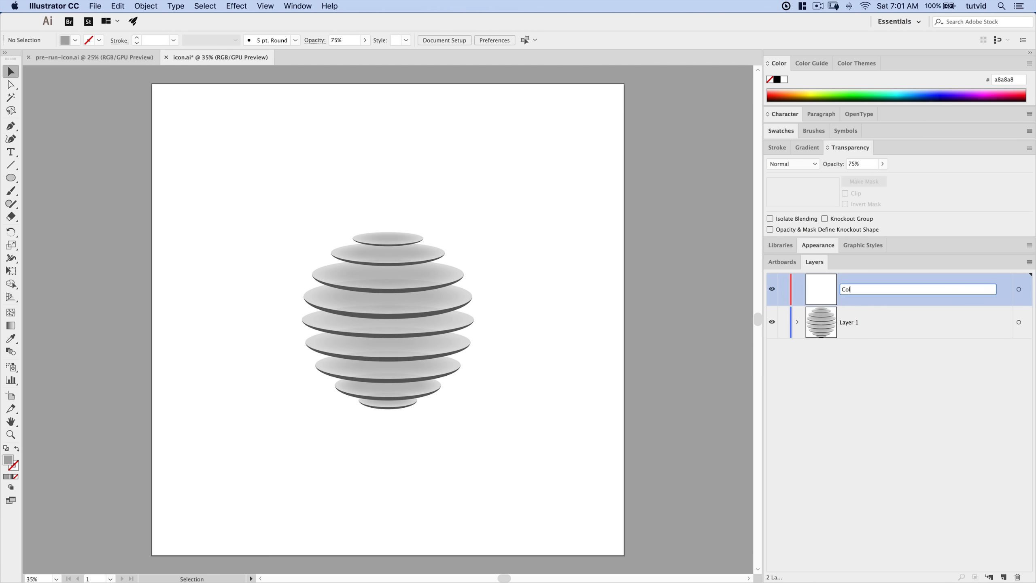
key("Return")
double_click(857, 325)
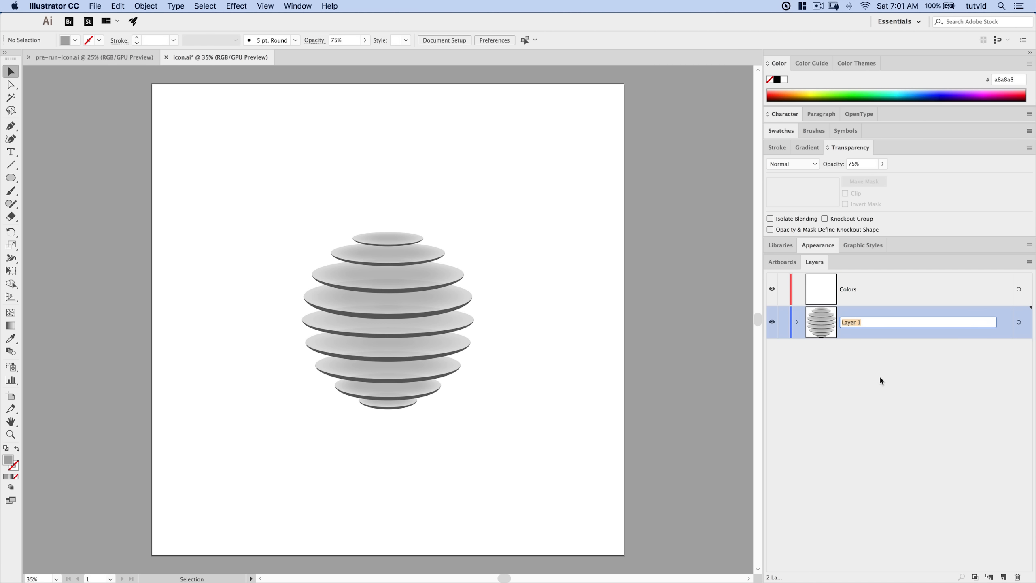
type("Icon")
key("Return")
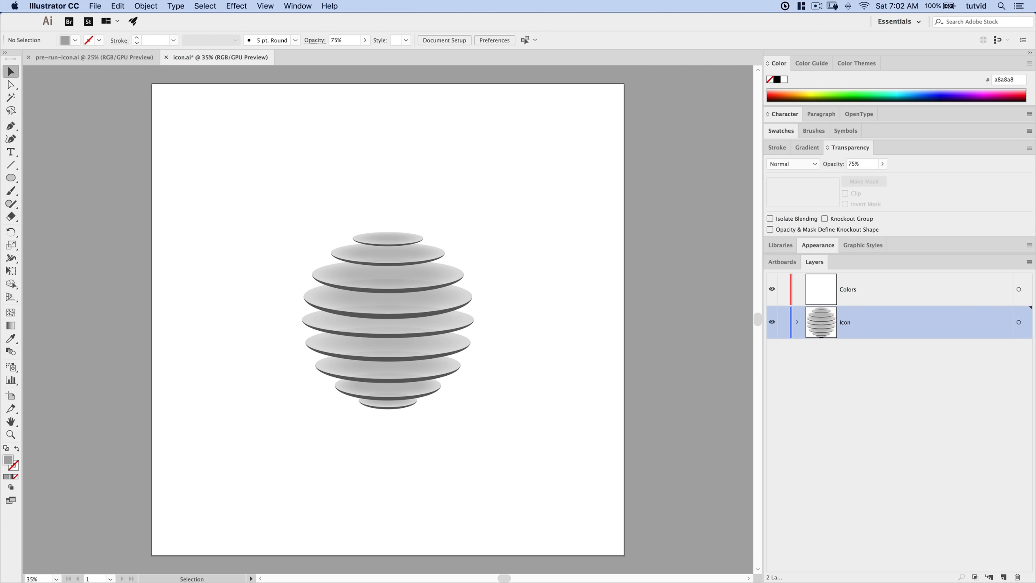
Paste the copied colour circles into the Colors layer and move the column off the artboard, beside its left edge
left_click(856, 290)
key("super+v")
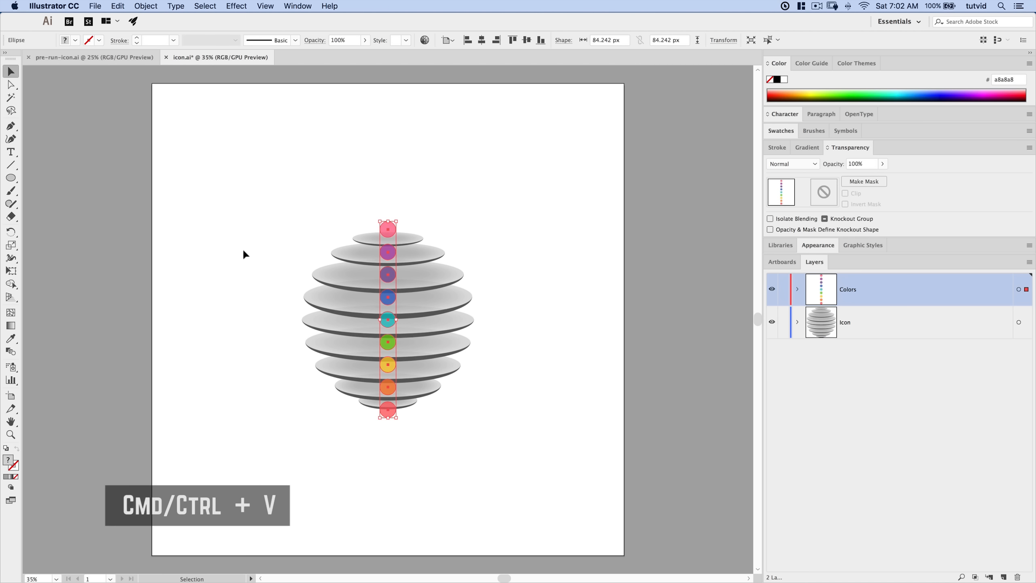
left_click_drag(389, 228, 131, 222)
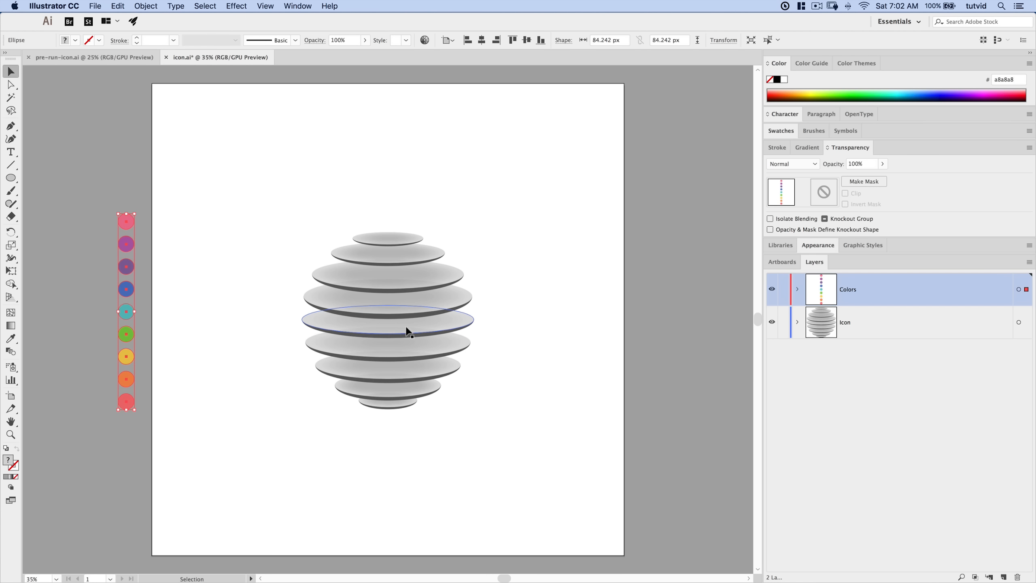
left_click(104, 155)
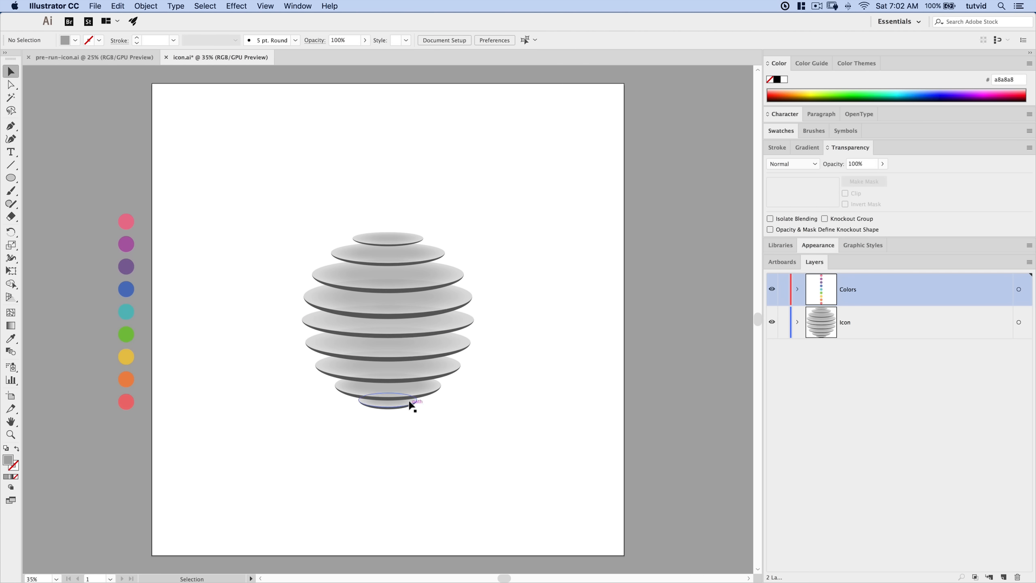
Check in the Eyedropper options that Transparency under Appearance is excluded from both the picked-up and the applied attributes
double_click(11, 340)
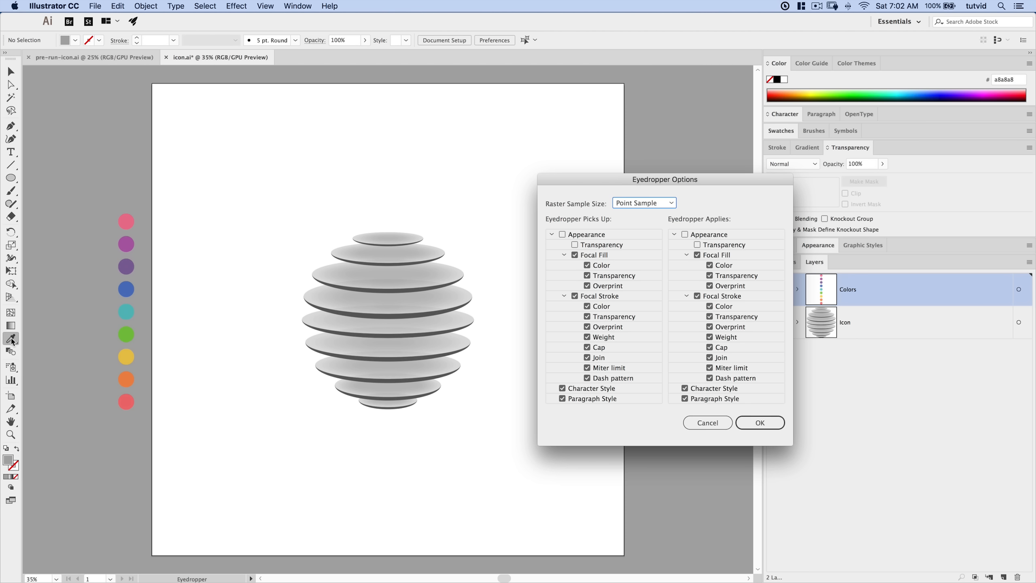
left_click_drag(671, 187, 662, 156)
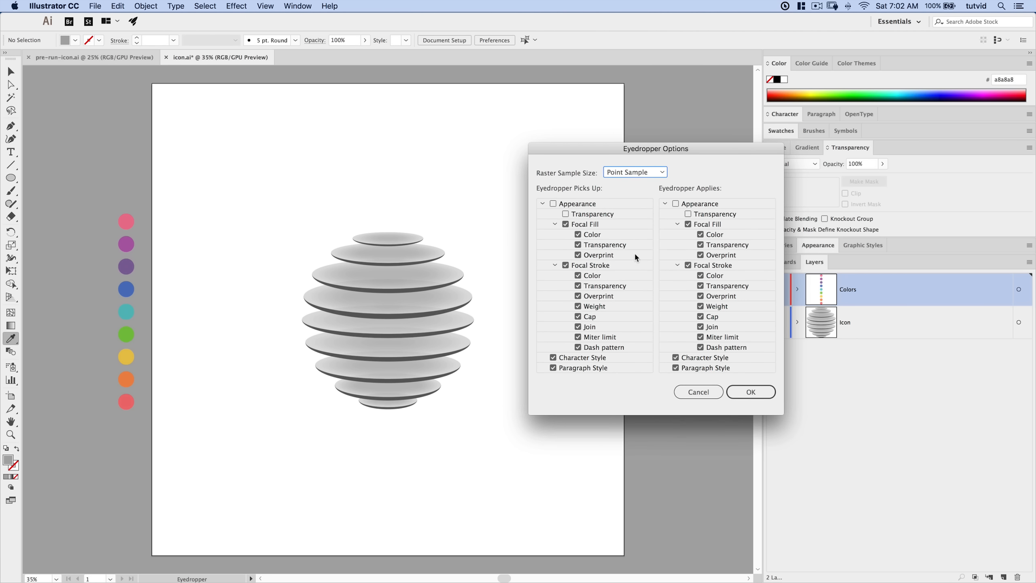
left_click(577, 216)
left_click(690, 215)
left_click(597, 214)
left_click(764, 393)
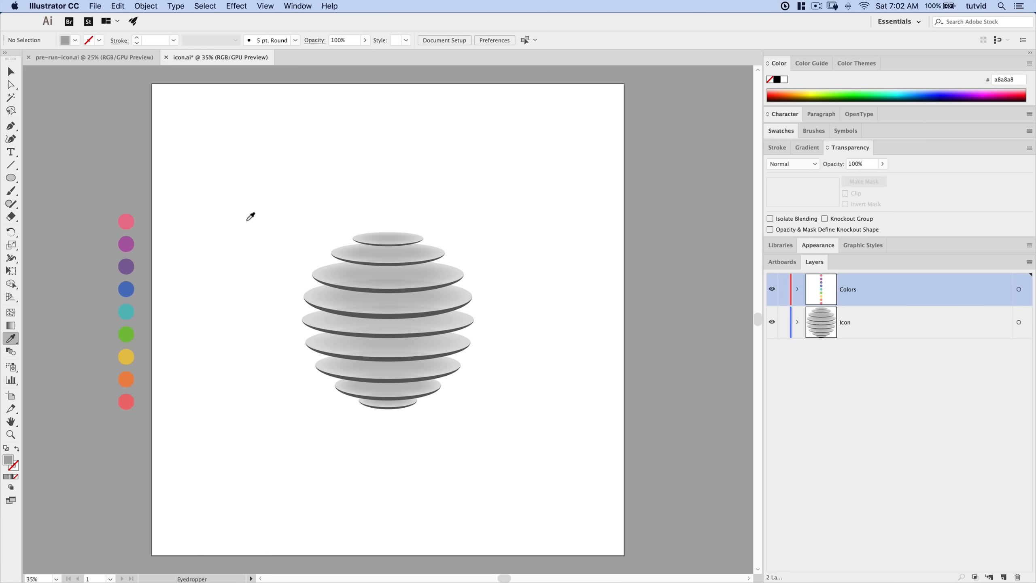
key("v")
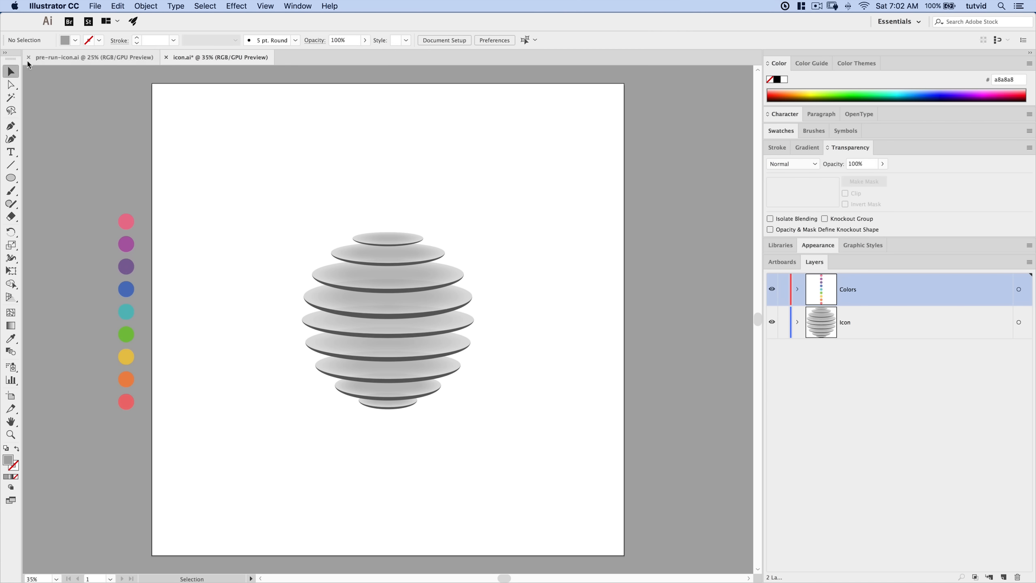
Select the topmost disc's face and edge together, recolour both with the pink circle's colour using the Eyedropper, and deselect them
left_click_drag(358, 241, 358, 242)
left_click(328, 224)
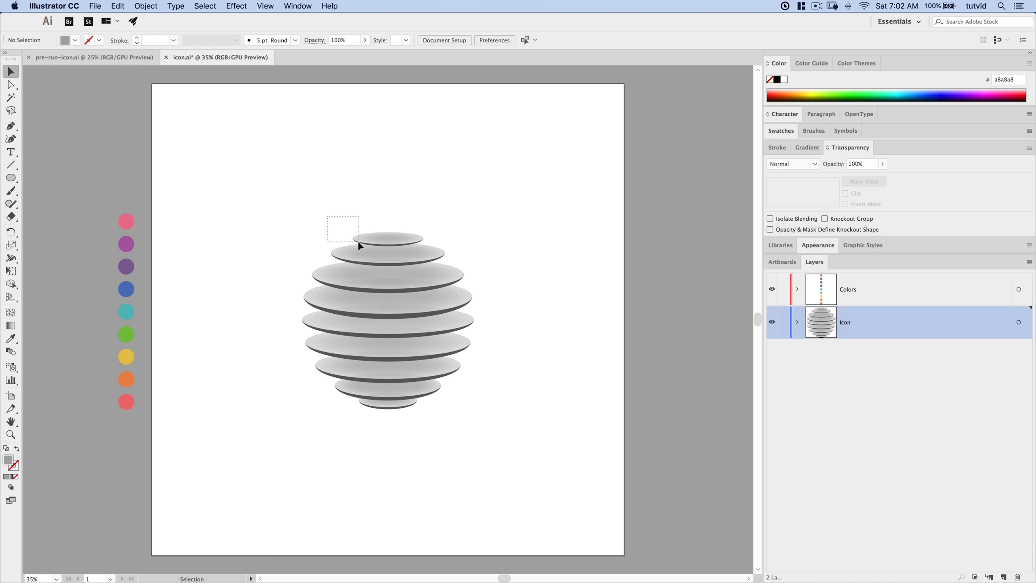
left_click_drag(359, 241, 358, 241)
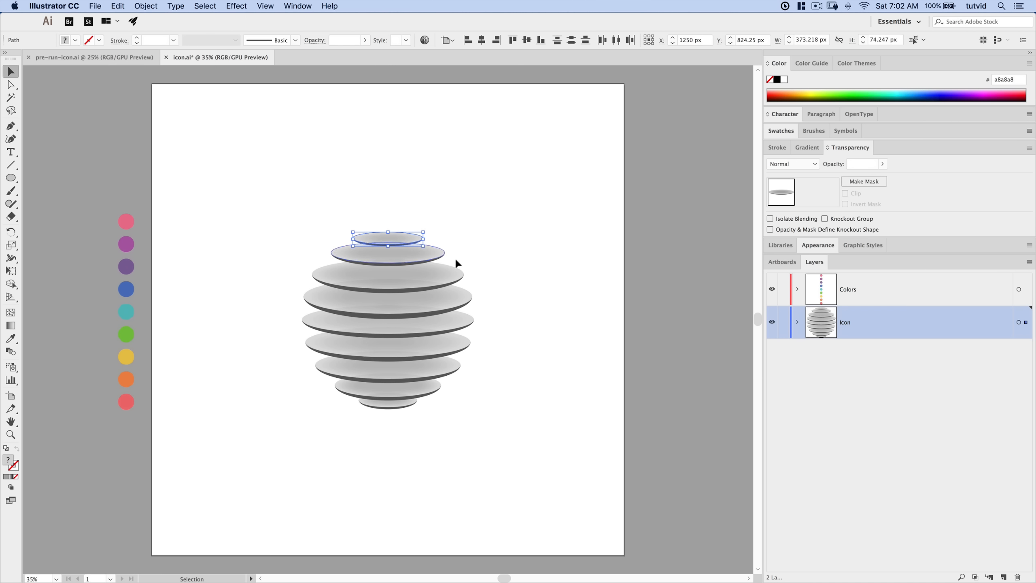
left_click(797, 322)
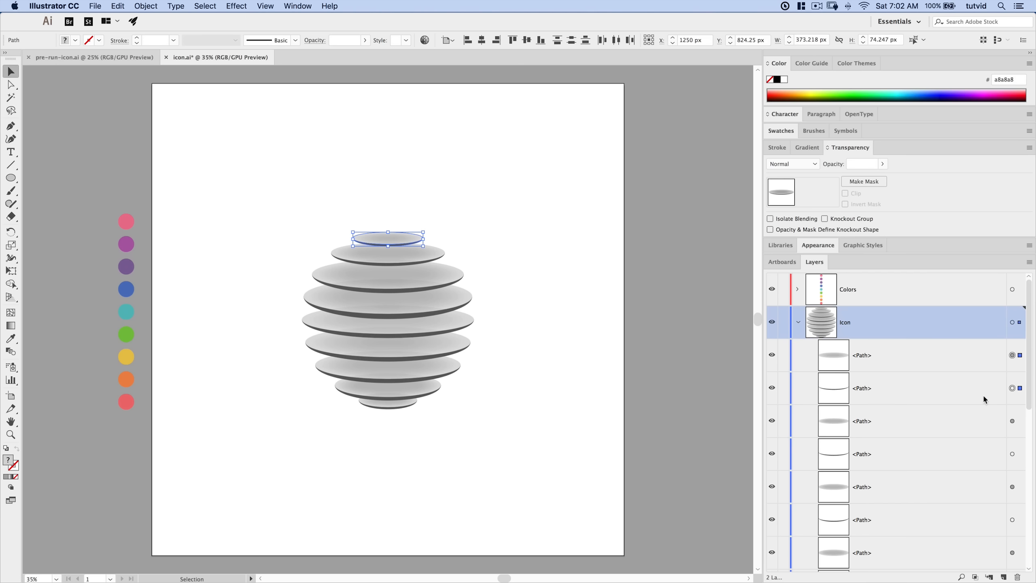
left_click(11, 339)
left_click(128, 220)
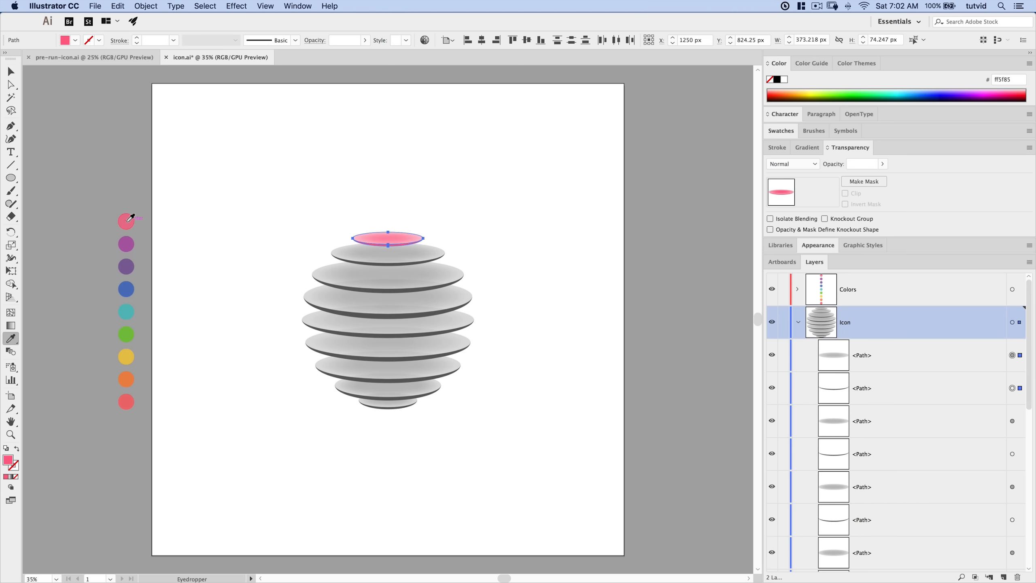
key("v")
left_click(257, 213)
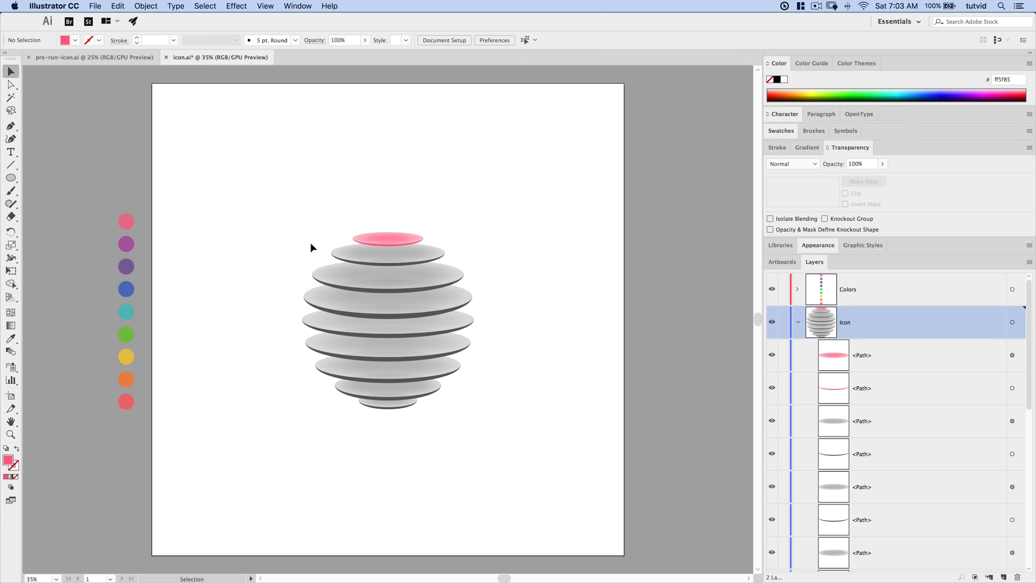
Recolour the face and edge of the second disc from the top with the magenta-purple circle's colour
left_click_drag(335, 258, 342, 262)
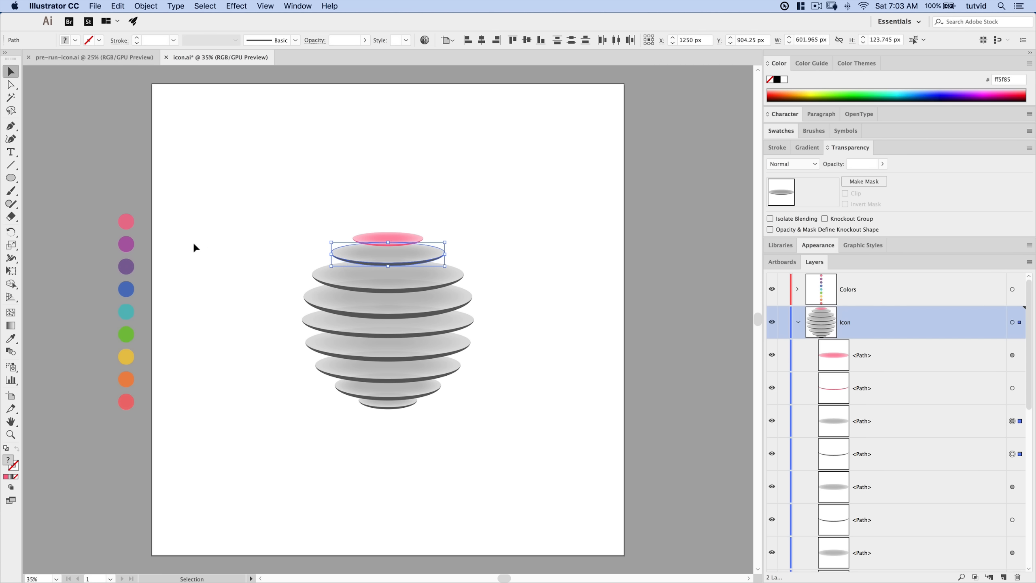
key("i")
left_click(126, 244)
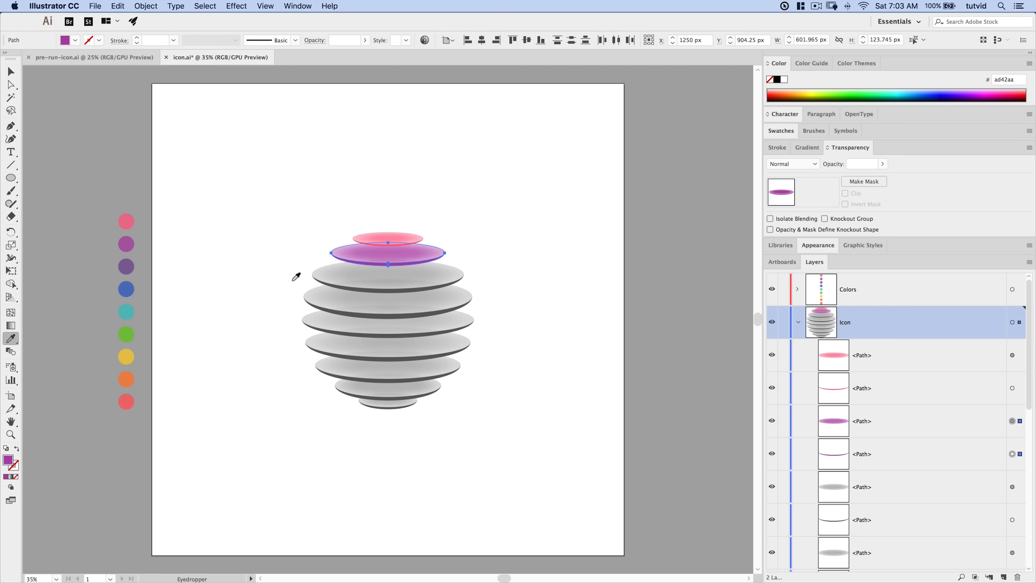
key("v")
Recolour the third disc's face and edge with the dark purple sample from the colour column
left_click_drag(319, 282, 319, 286)
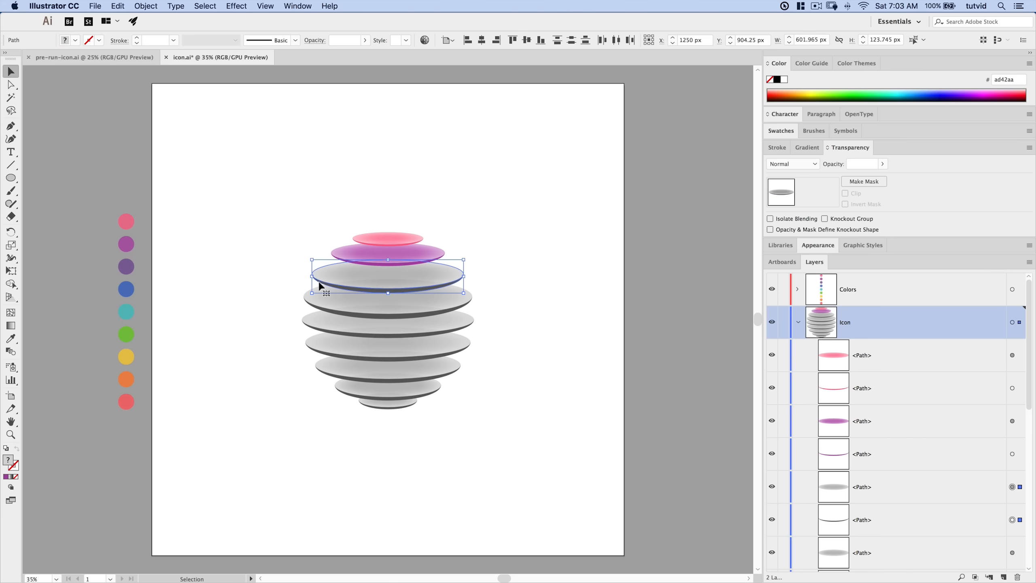
key("i")
left_click(128, 265)
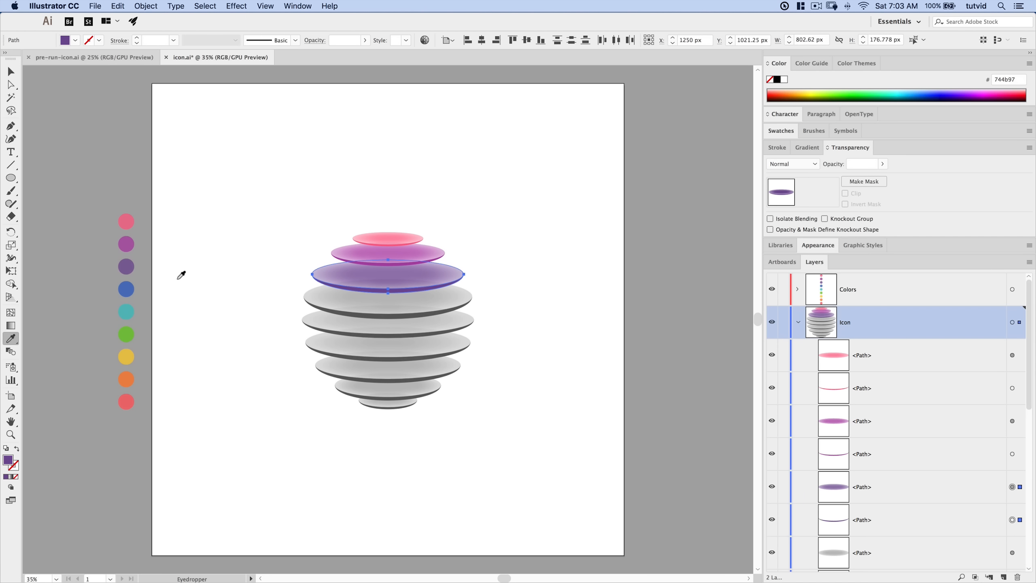
key("v")
Apply the blue circle's colour to the face and edge of the fourth disc from the top
left_click_drag(312, 306, 313, 307)
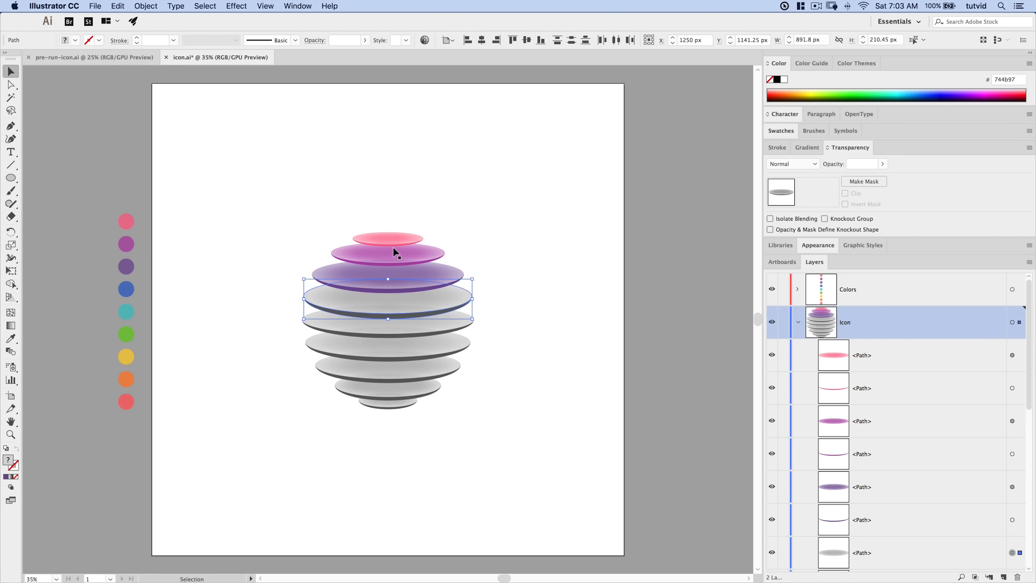
key("i")
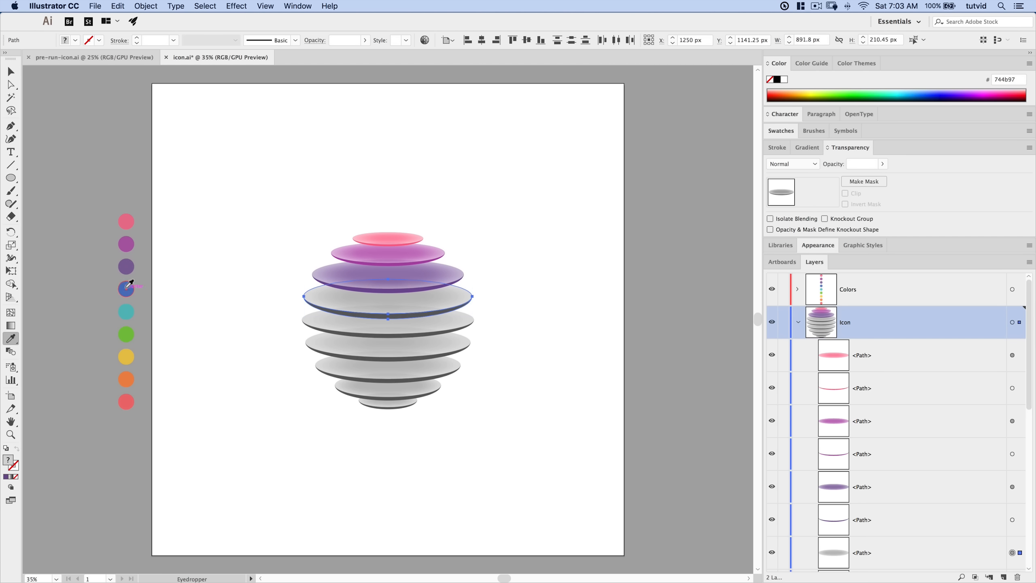
left_click(126, 288)
key("v")
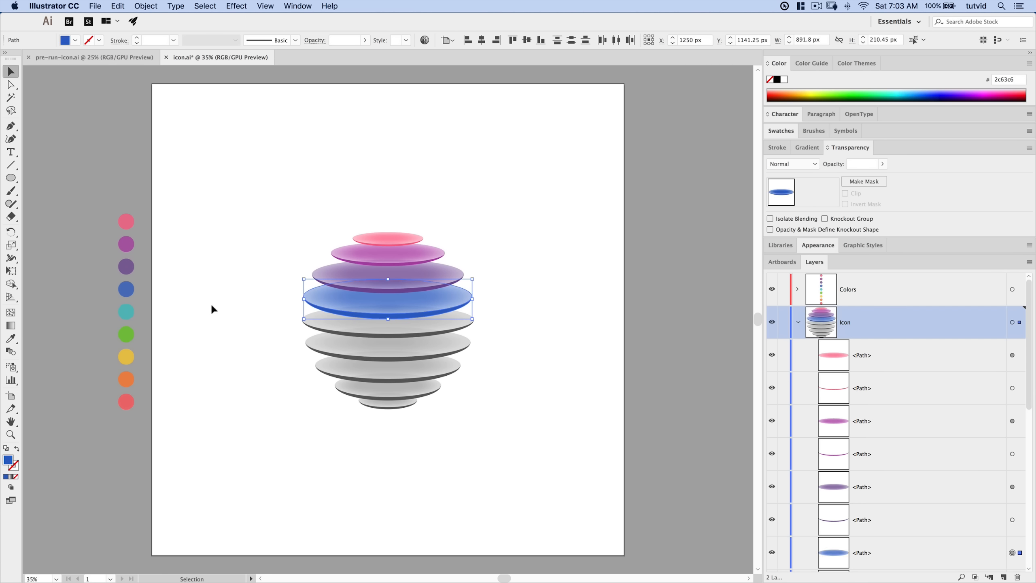
Select the face and edge of the fifth, widest disc and recolour both with the teal circle's colour
left_click(276, 313)
left_click_drag(310, 334, 307, 330)
key("i")
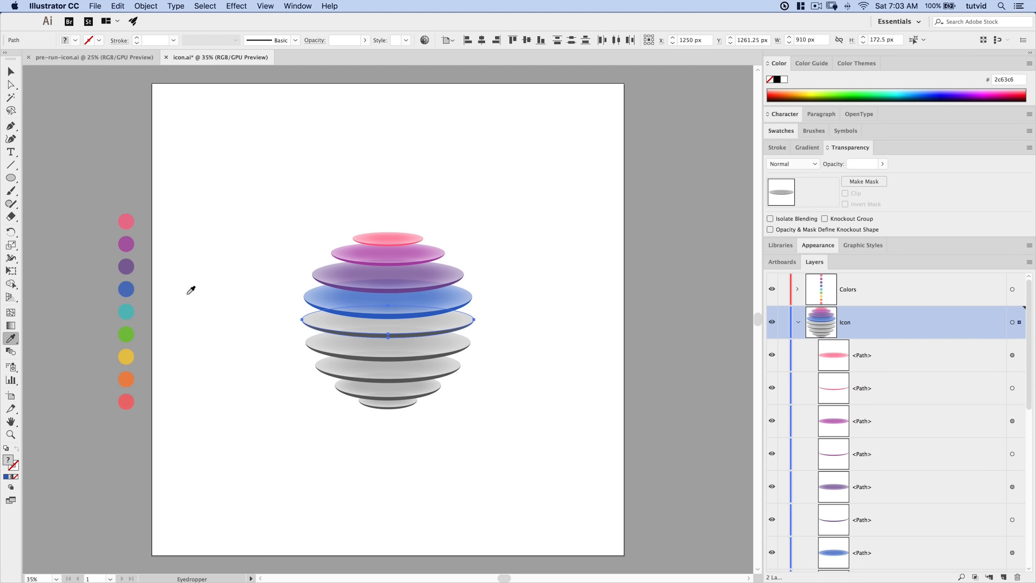
left_click(127, 312)
key("v")
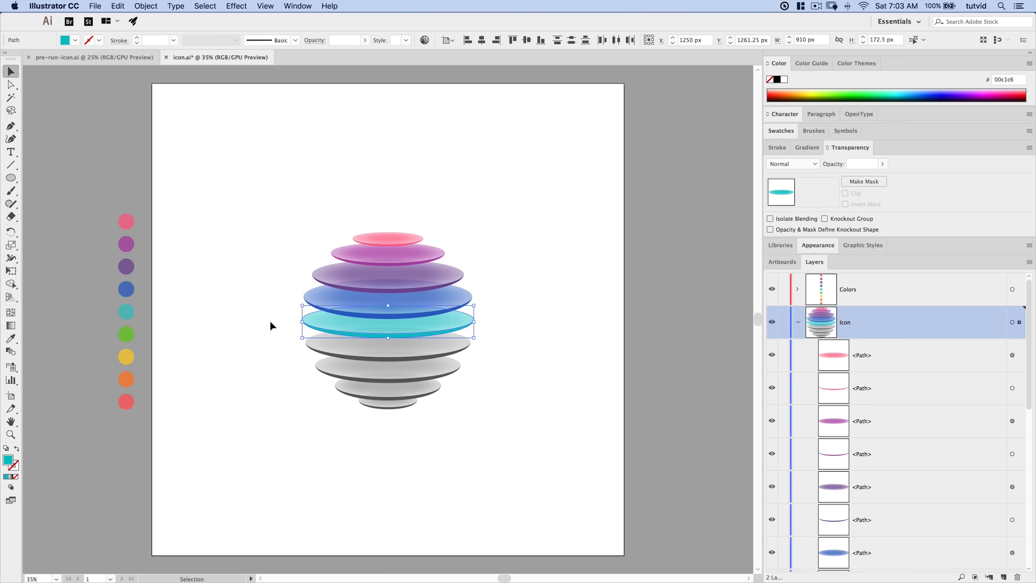
Select the face and edge of the sixth disc and recolour both with the green sample
left_click(270, 320)
left_click_drag(278, 337, 315, 354)
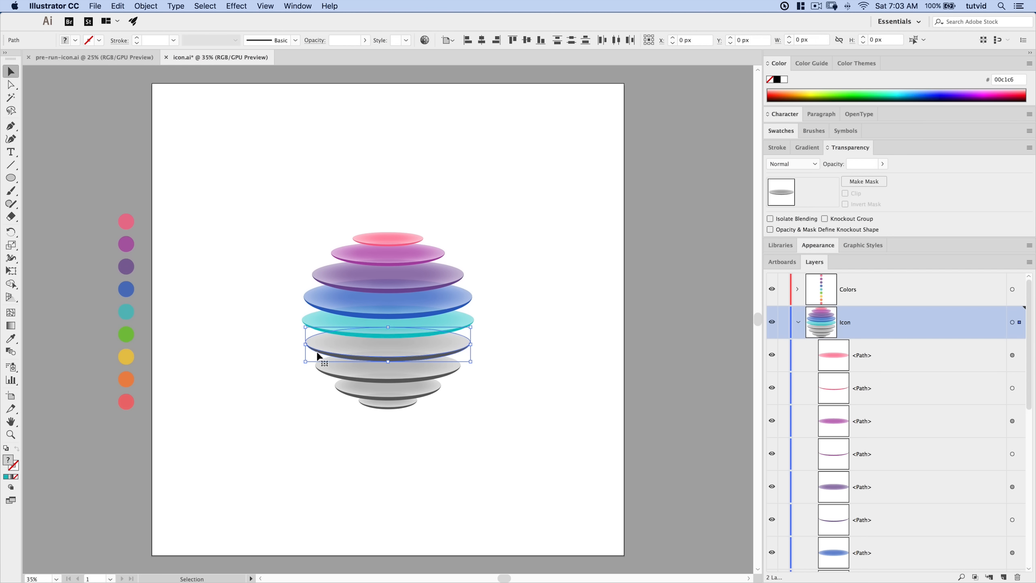
key("i")
left_click(127, 334)
Recolour the seventh disc's face and edge with the yellow circle from the colour column
key("v")
left_click_drag(329, 380, 325, 384)
key("i")
left_click(131, 354)
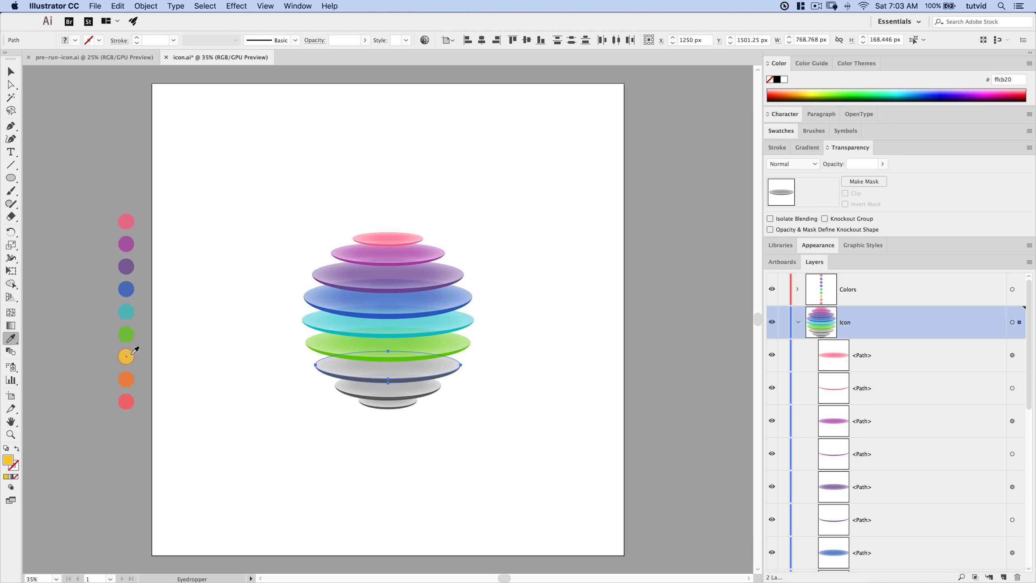
Apply the orange sample's colour to the face and edge of the eighth disc
key("v")
left_click(338, 392)
key("i")
left_click(126, 379)
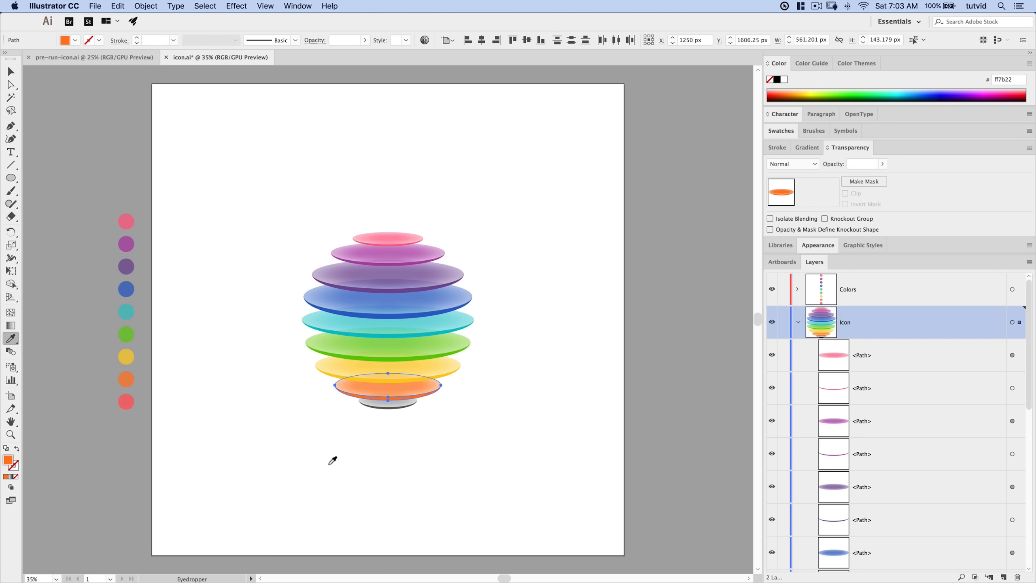
Recolour the face and edge of the small bottom disc with the red circle's colour
key("v")
left_click(379, 405)
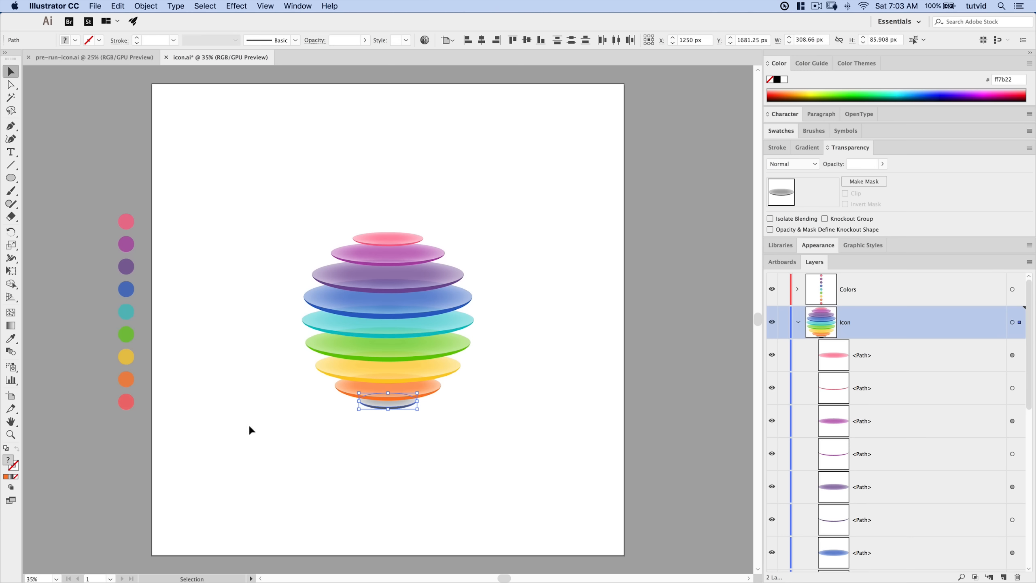
key("i")
left_click(126, 402)
key("v")
left_click(429, 443)
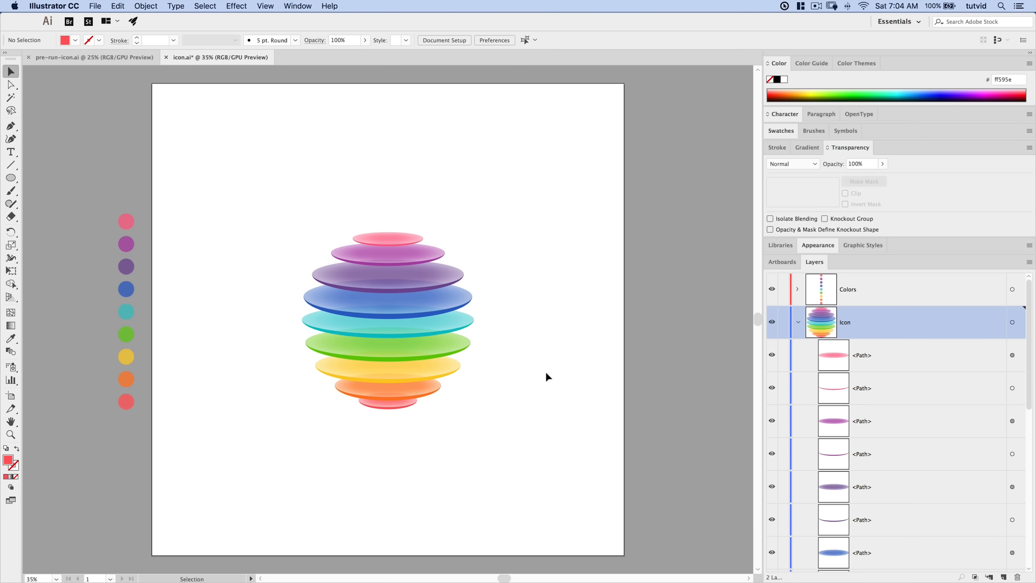
Group all the coloured discs into one object and centre the group on the artboard
left_click_drag(254, 191, 533, 470)
left_click(147, 6)
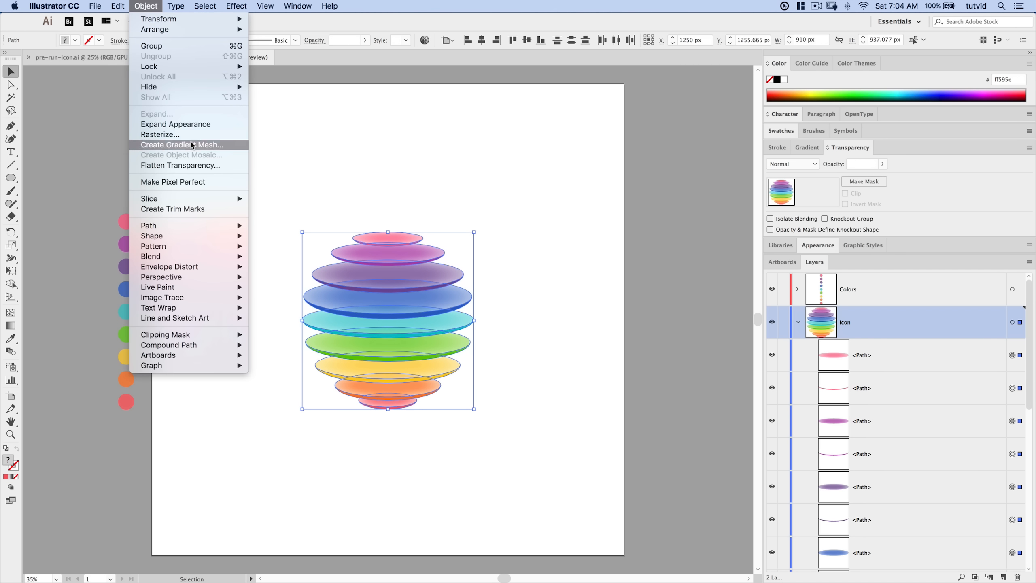
left_click(180, 46)
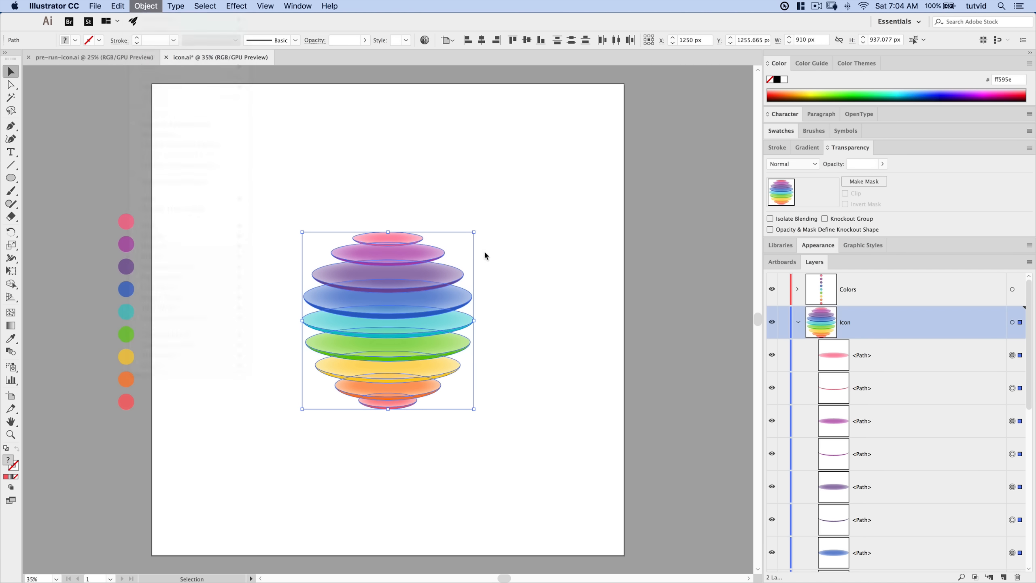
left_click(538, 278)
left_click(402, 287)
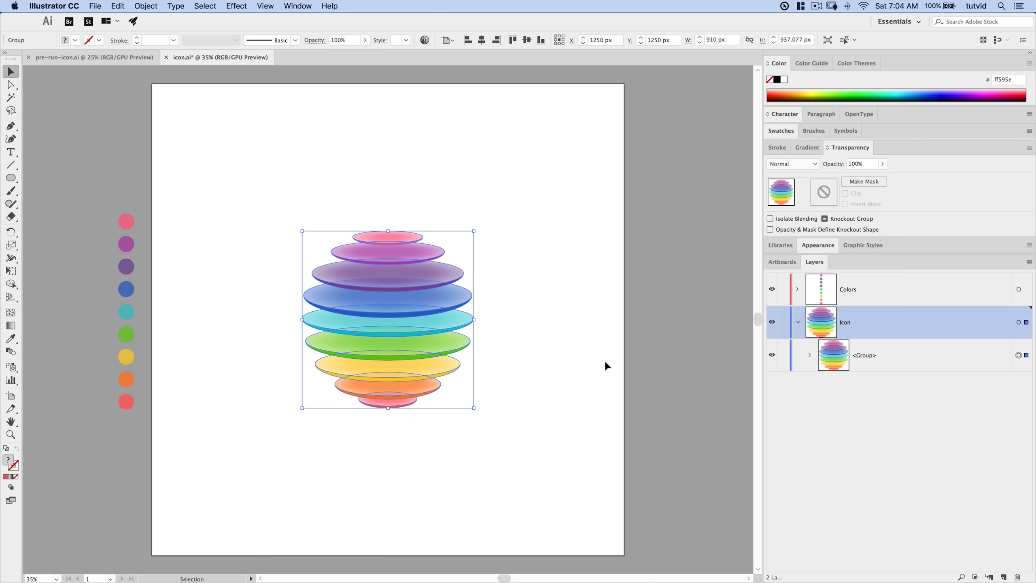
Add a new layer named BG and place it below the Icon layer
left_click(580, 343)
left_click(798, 323)
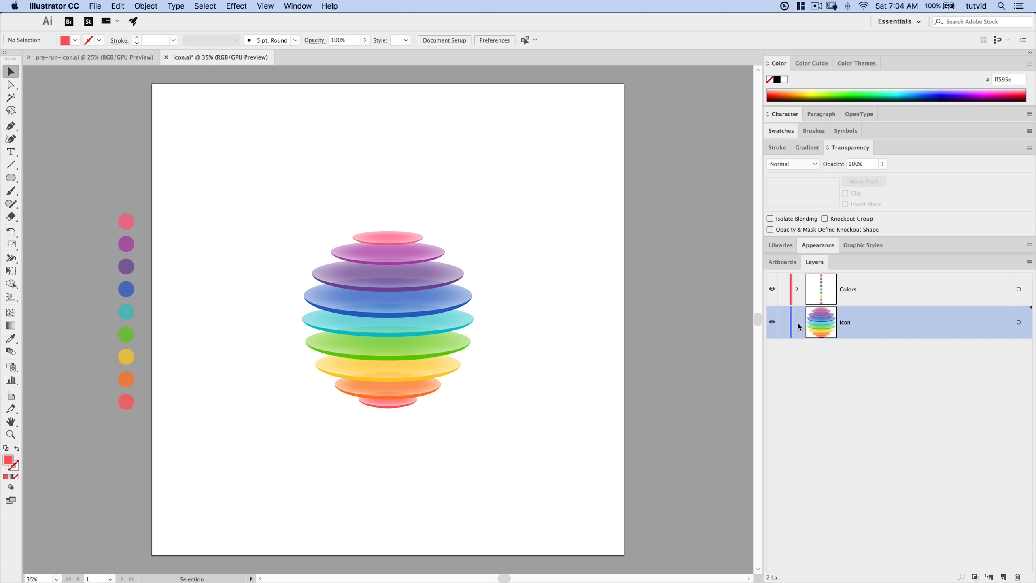
left_click(1003, 577)
left_click_drag(832, 333, 875, 374)
double_click(849, 355)
type("BG")
key("Return")
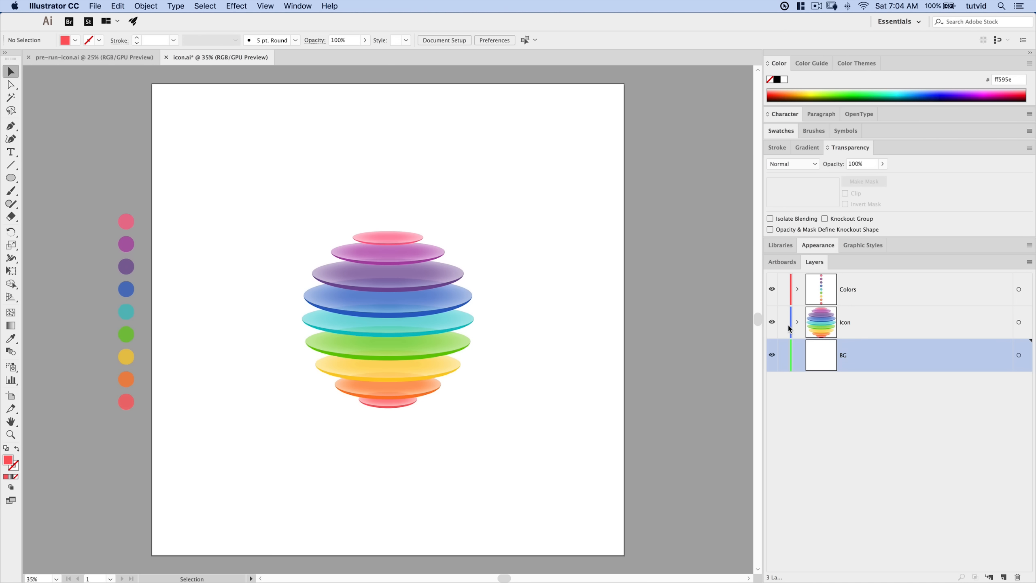
Create a 2000 by 2000 px rounded rectangle with a 500 px corner radius on the BG layer
left_click(11, 178)
left_click(62, 190)
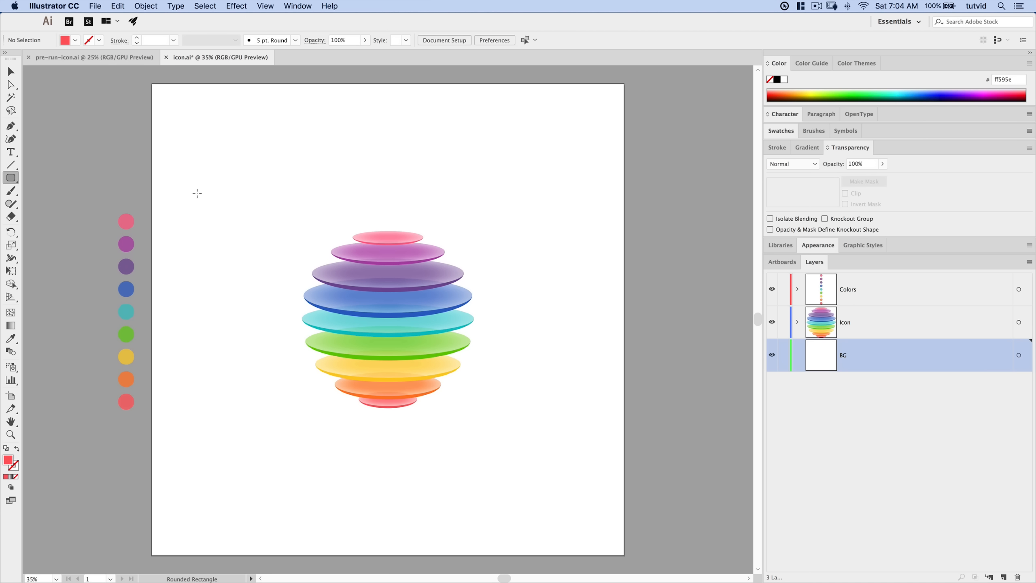
left_click(261, 165)
left_click_drag(563, 256, 562, 243)
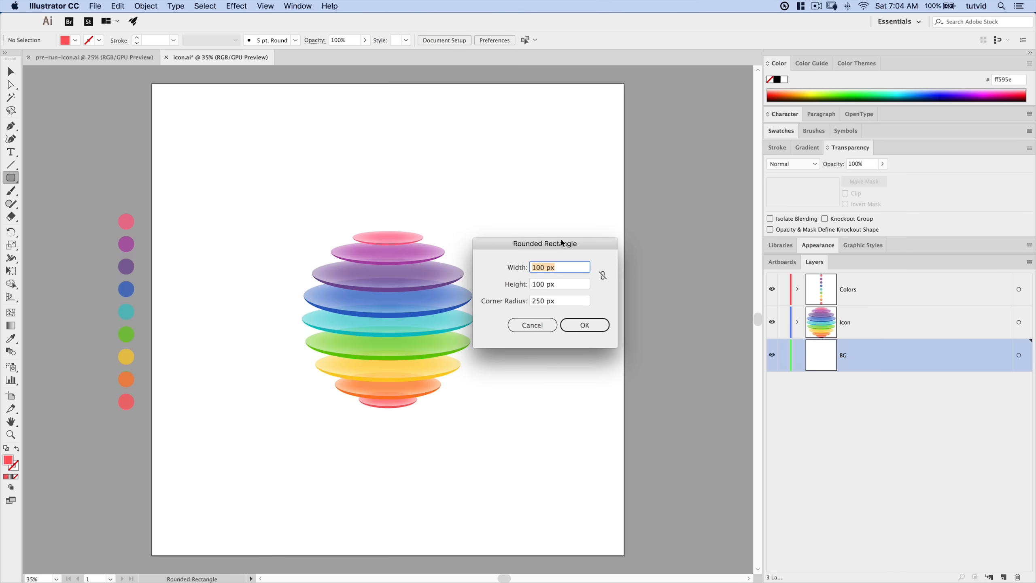
type("2000")
key("Tab")
type("20")
key("Tab")
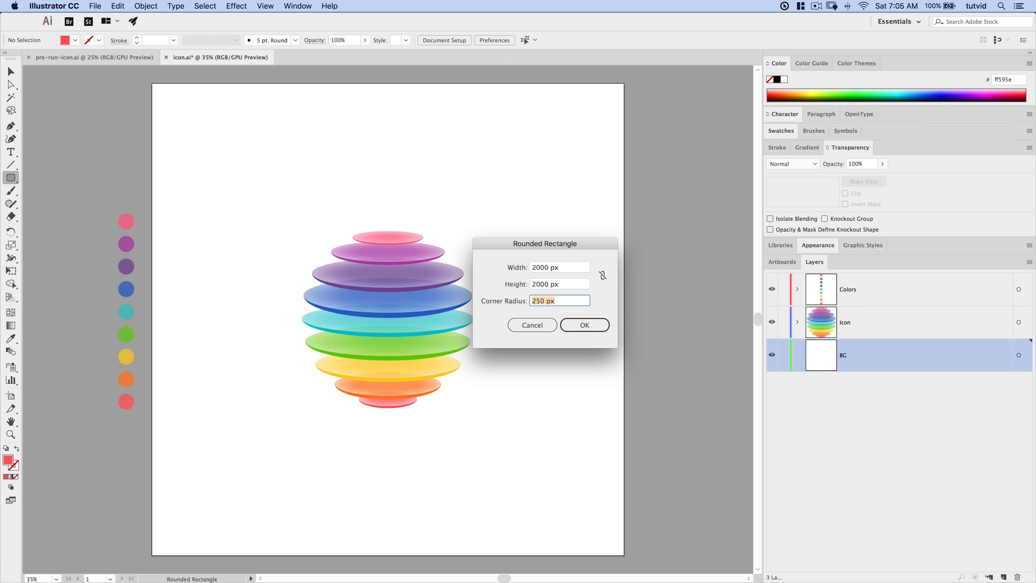
type("500")
key("Tab")
left_click(593, 331)
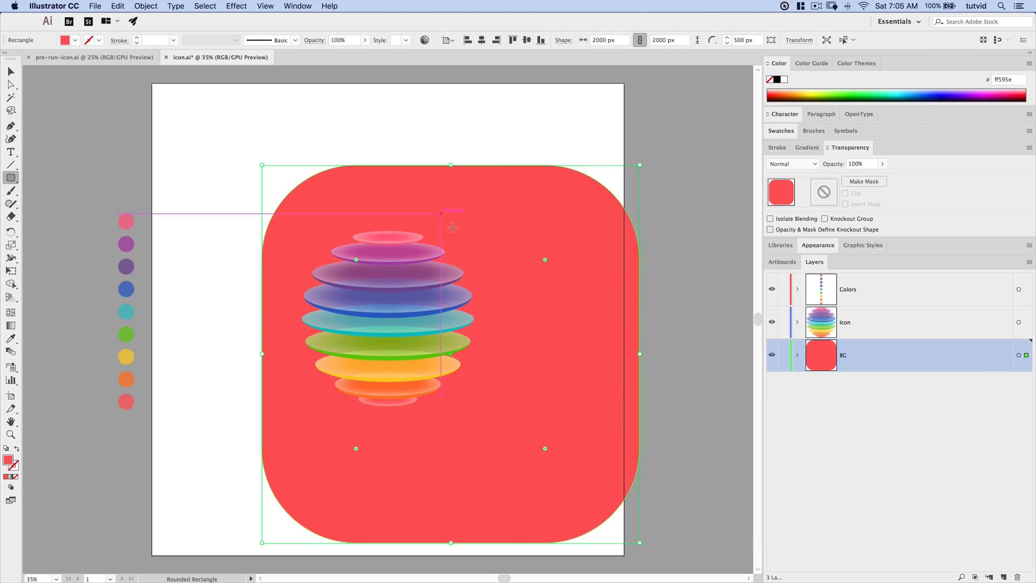
Centre the rounded rectangle horizontally and vertically on the artboard
key("v")
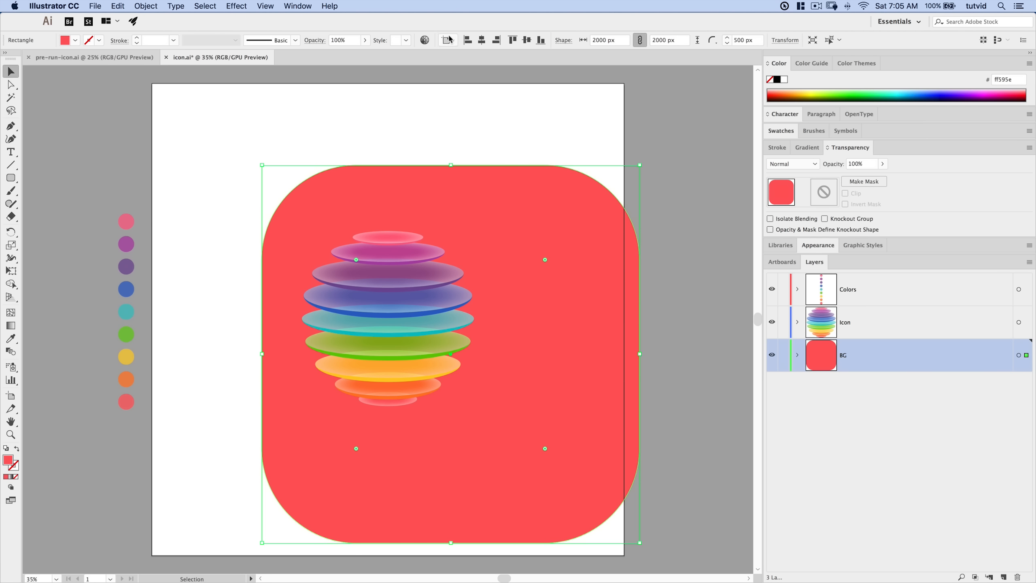
left_click(481, 40)
left_click(527, 40)
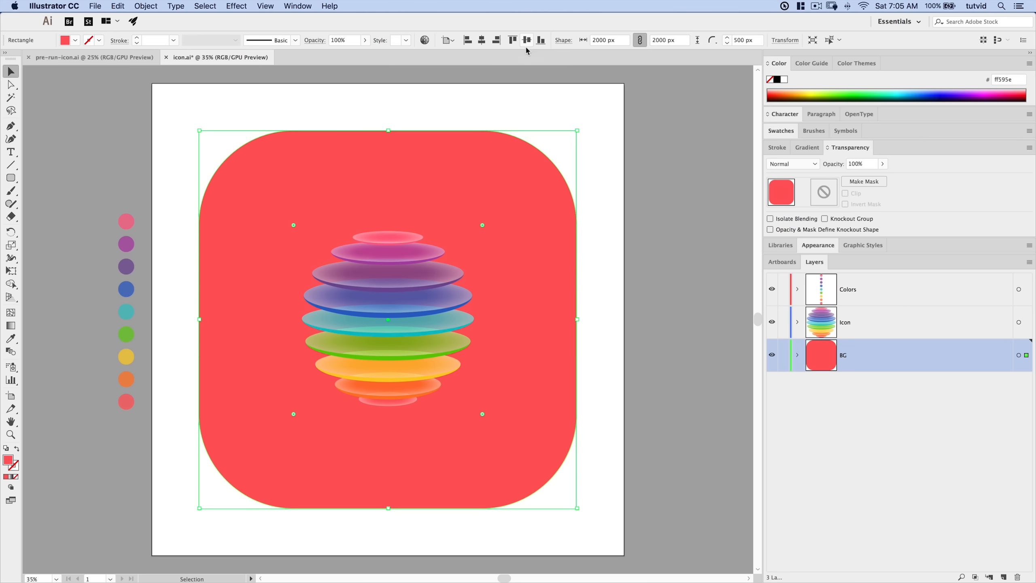
Remove the rounded rectangle's fill and give it a grey stroke at 60% brightness
left_click(16, 478)
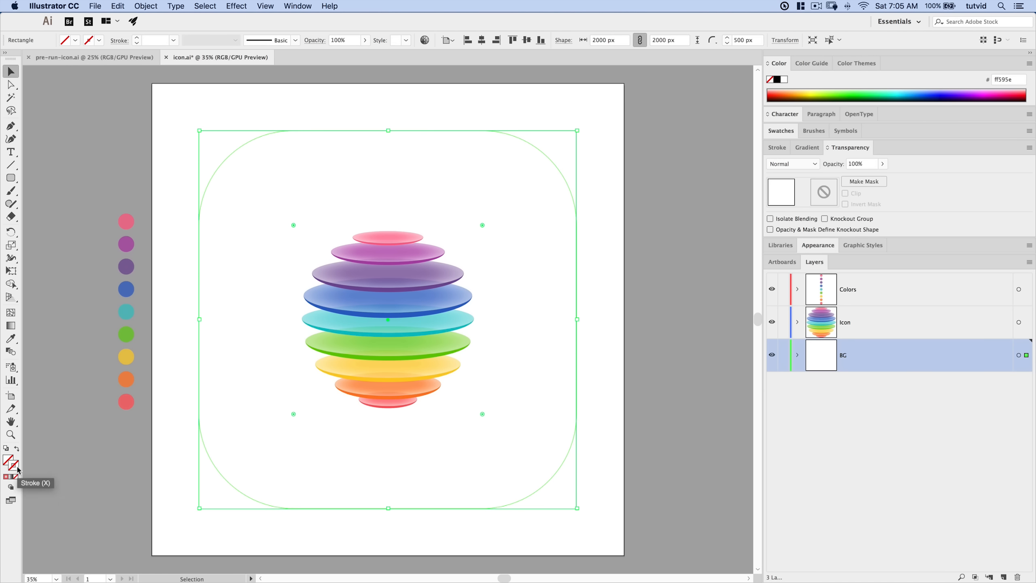
double_click(17, 468)
left_click_drag(696, 245, 741, 238)
mouse_move(681, 301)
left_mouse_down()
mouse_move(616, 294)
mouse_move(616, 309)
left_mouse_up()
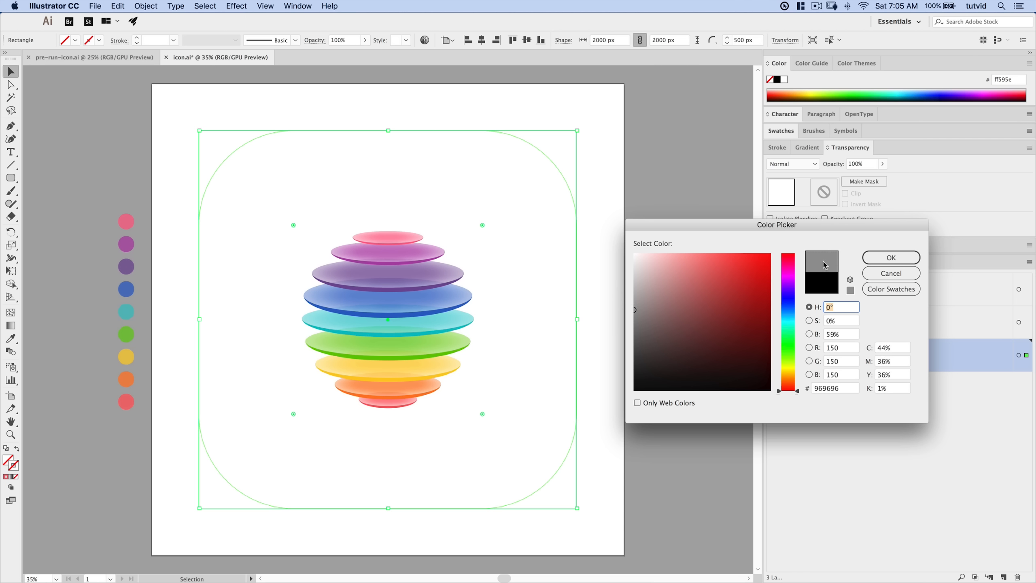
left_click(834, 334)
type("60")
key("Tab")
left_click(893, 258)
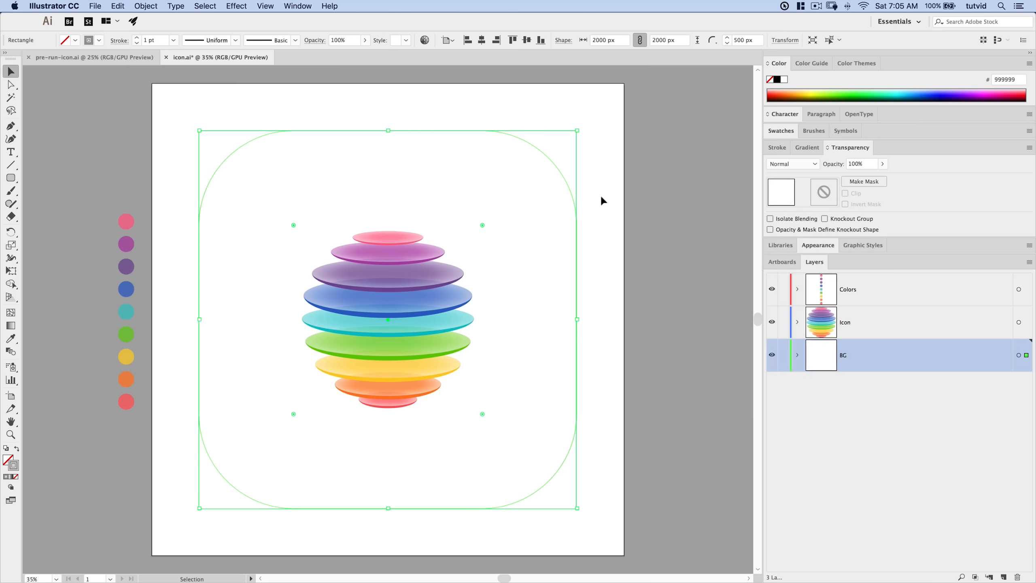
Set the rounded rectangle's stroke weight to 4 pt and deselect it
left_click(778, 152)
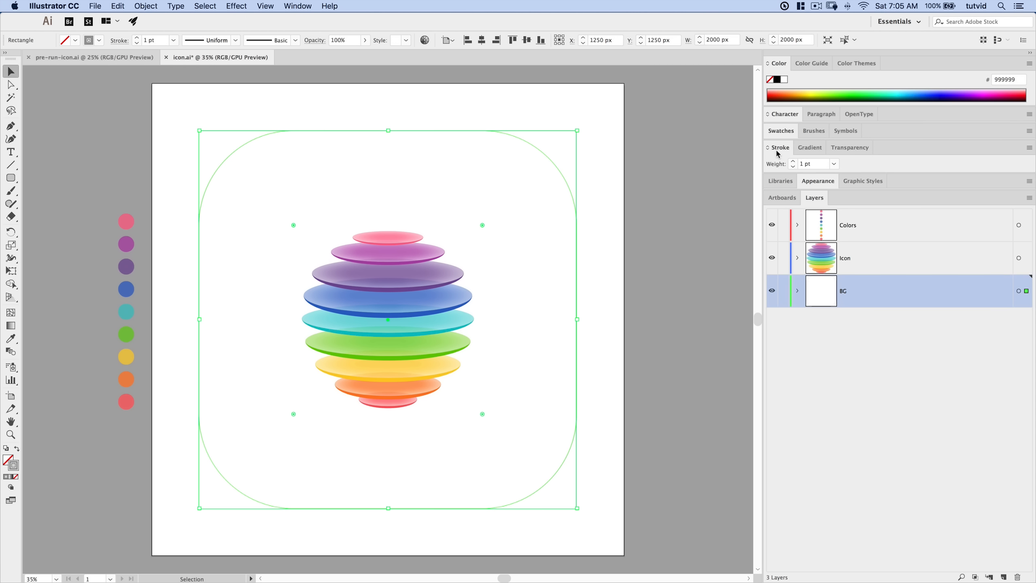
left_click(794, 162)
left_click(794, 162)
left_click(793, 162)
left_click(657, 242)
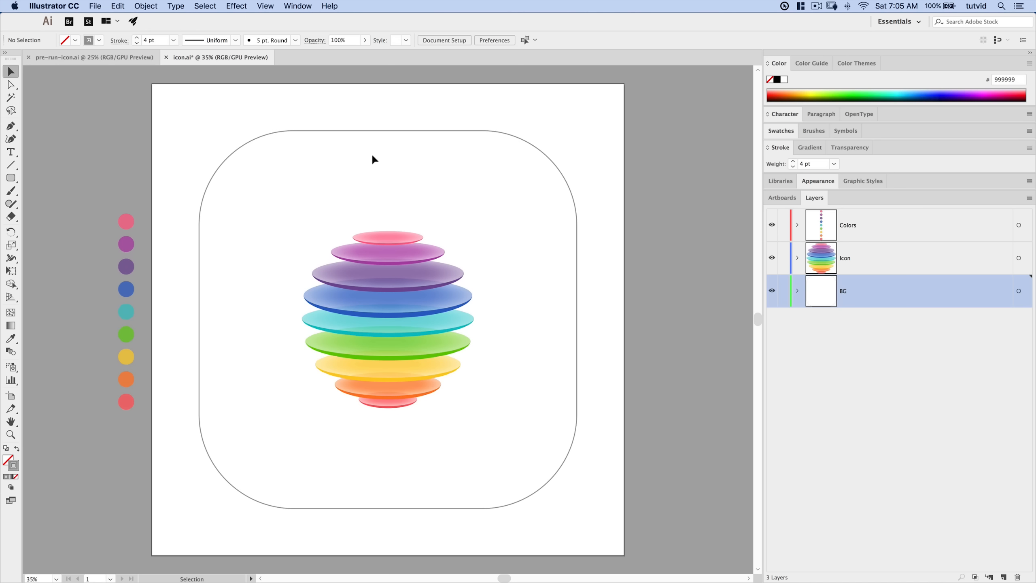
Select the rounded rectangle and fill it with the light grey colour cacacc
left_click_drag(174, 104, 285, 220)
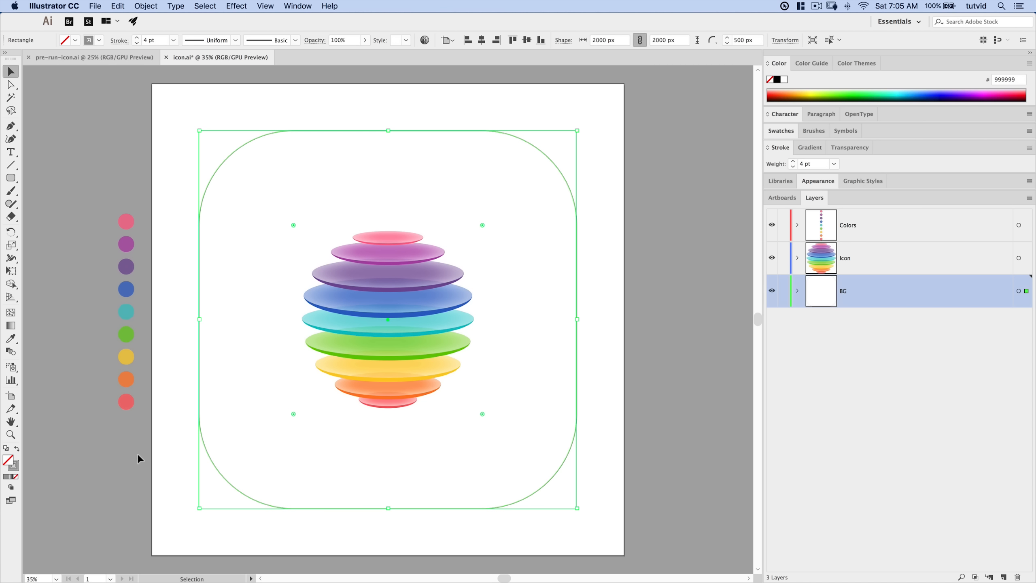
double_click(8, 461)
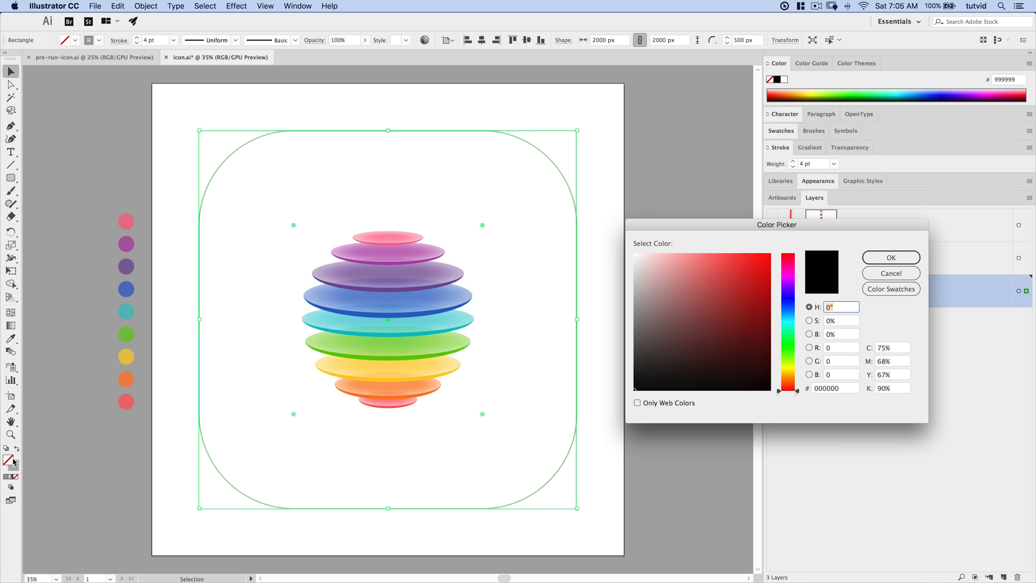
left_click_drag(716, 228, 640, 215)
left_click(750, 375)
double_click(754, 376)
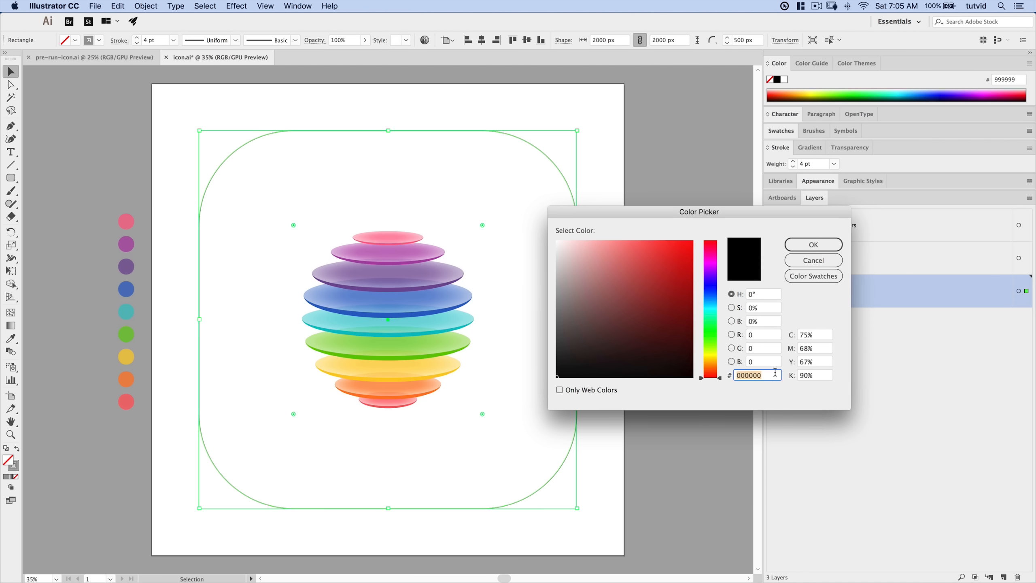
type("cacacc")
key("Tab")
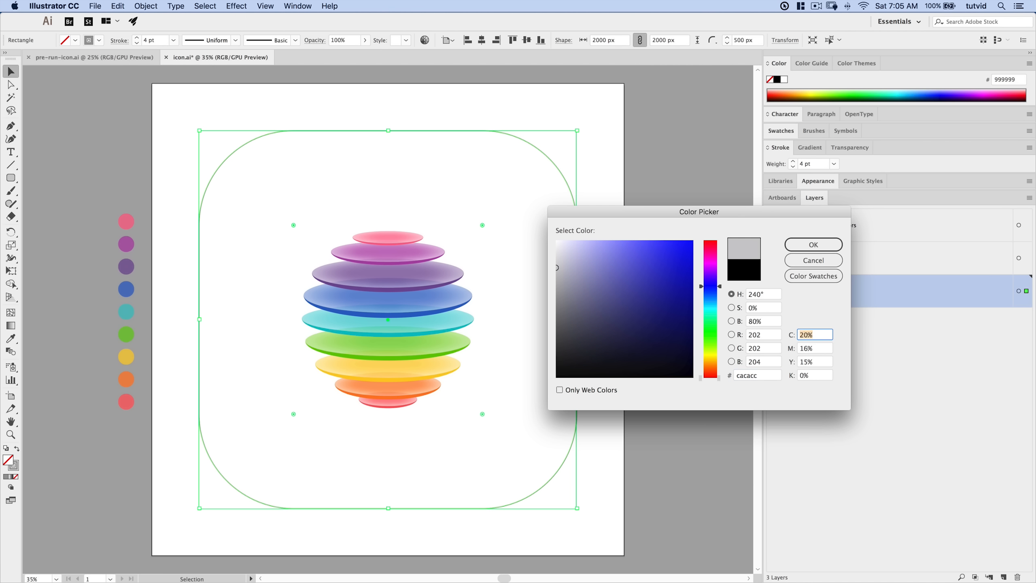
left_click(813, 245)
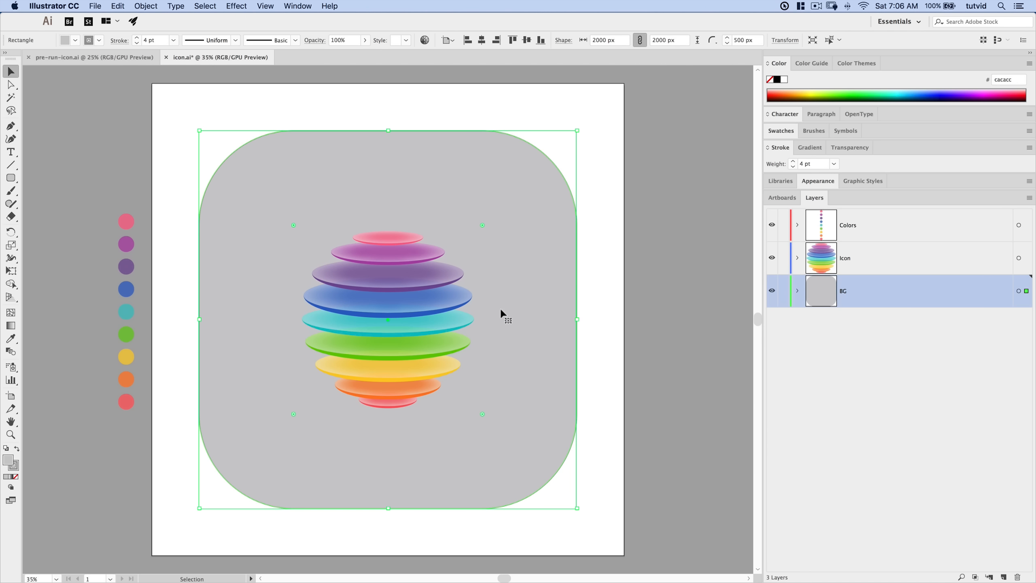
Set the rounded rectangle's fill to the pale blue colour f0fafc and deselect it
double_click(9, 463)
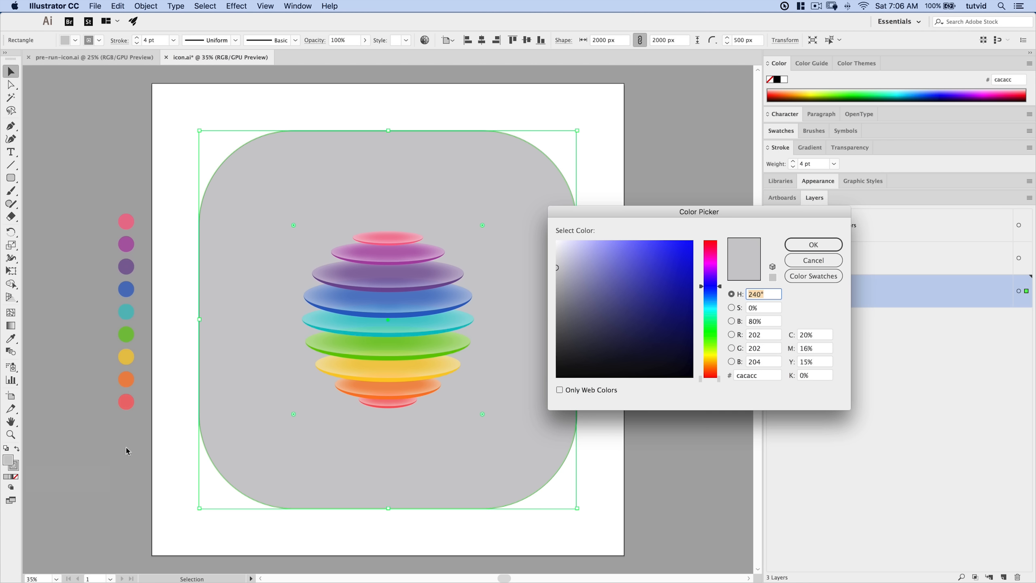
double_click(759, 375)
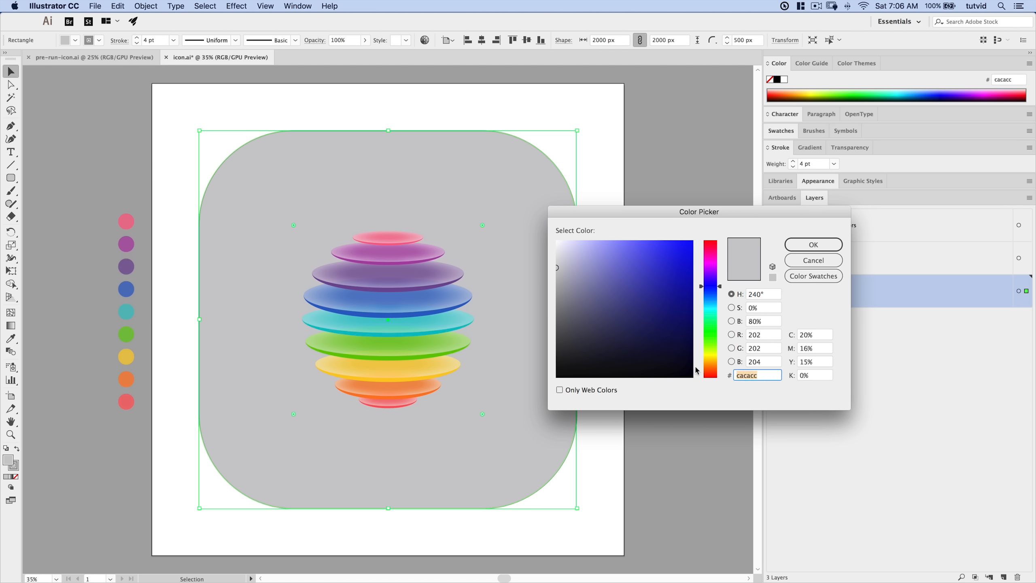
type("f0")
key("Tab")
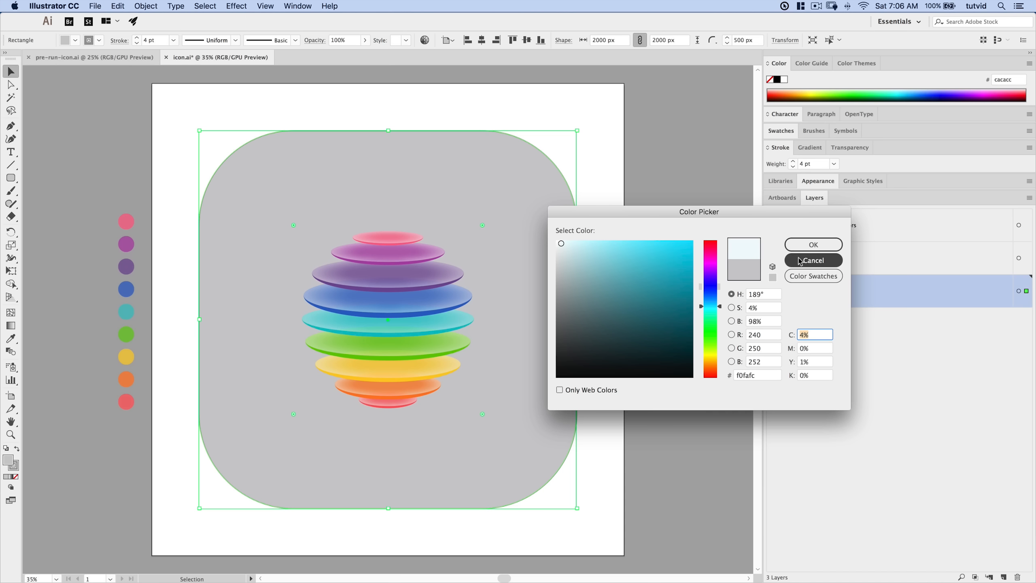
left_click(814, 245)
left_click(685, 256)
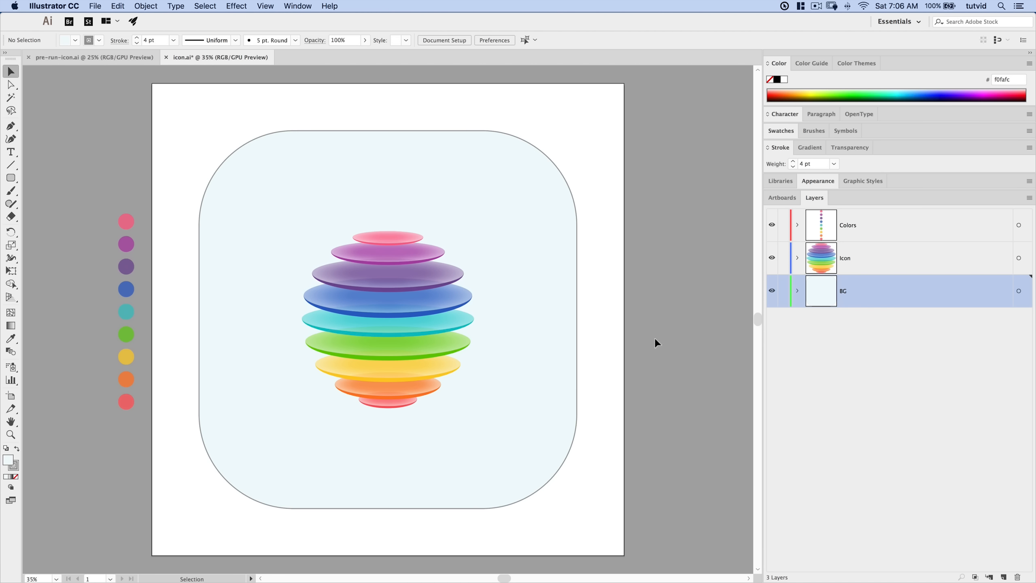
Try to lighten the background outline by setting the stroke colour to cccccc
double_click(18, 471)
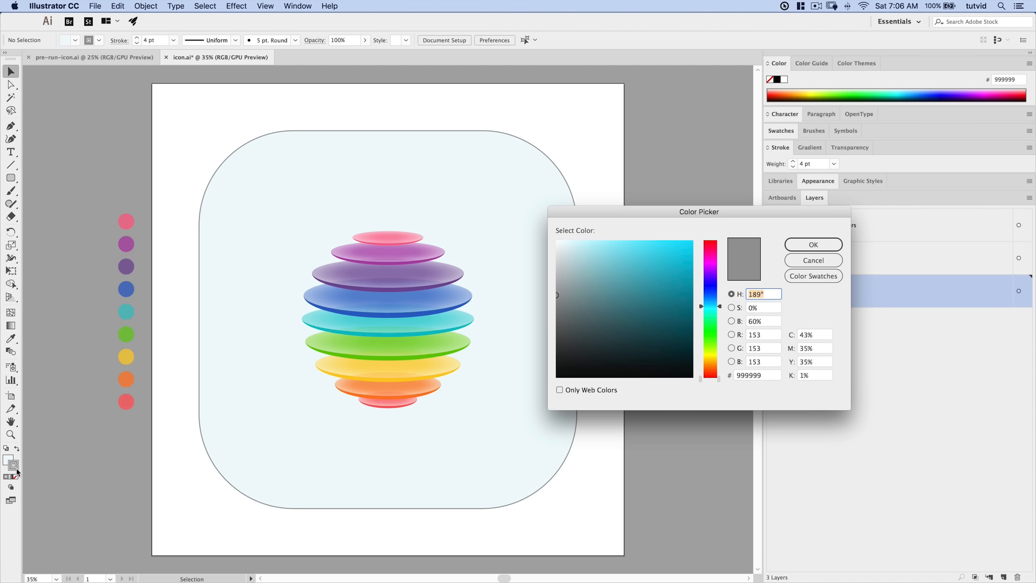
left_click_drag(557, 291, 557, 268)
left_click(822, 246)
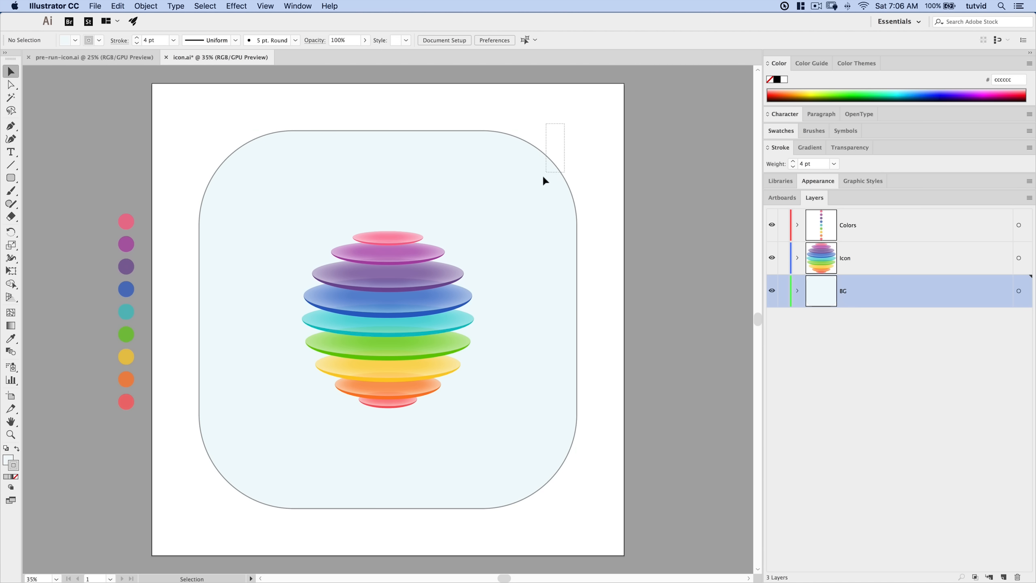
Select the rounded rectangle, set its stroke colour to cccccc and deselect it
left_click(551, 168)
double_click(14, 469)
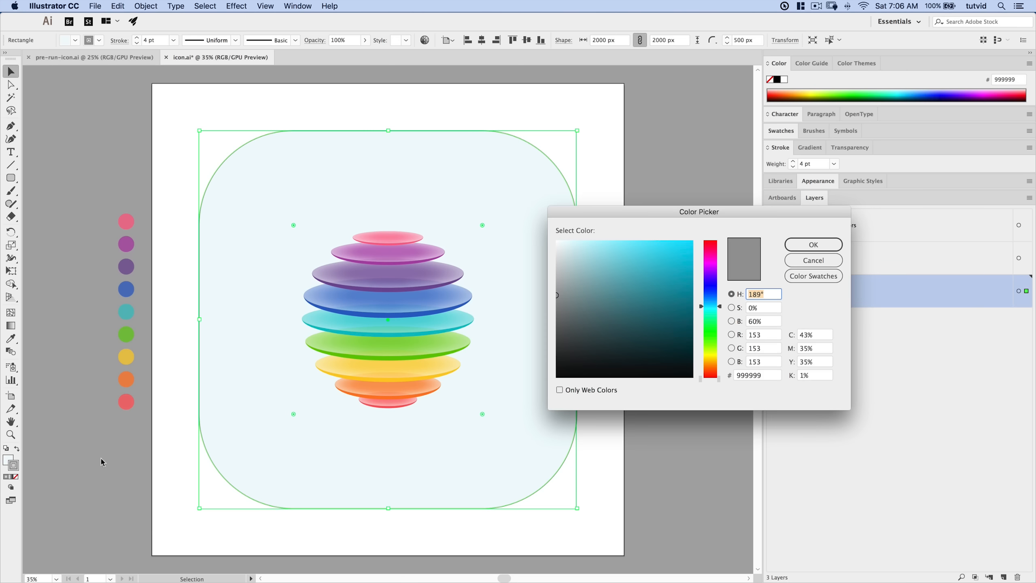
left_click_drag(568, 276, 546, 267)
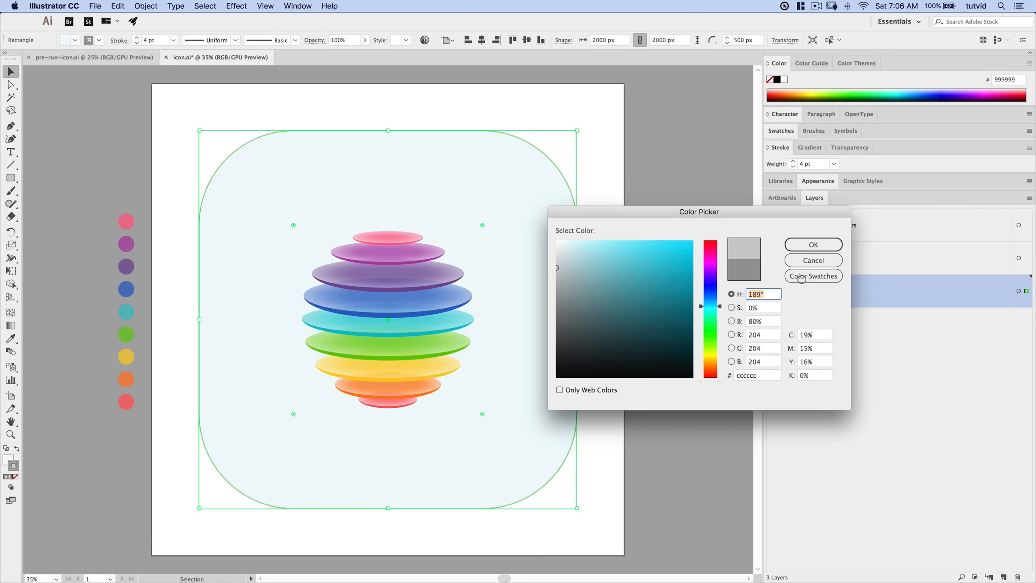
left_click(822, 246)
left_click(668, 226)
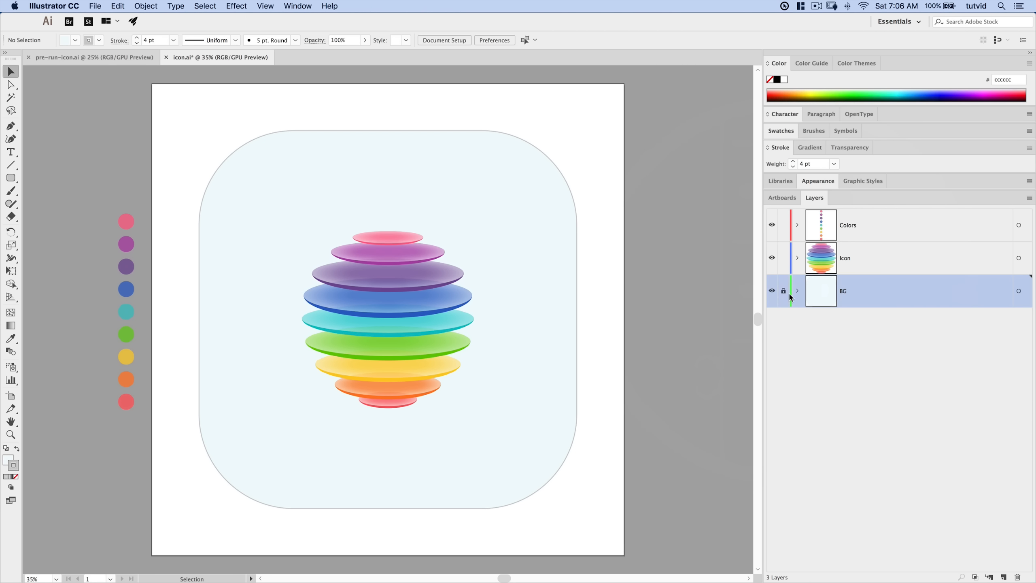
Select all the sphere's discs, scale them uniformly to 150% with Scale Strokes & Effects enabled, and deselect them
left_click_drag(271, 180, 493, 428)
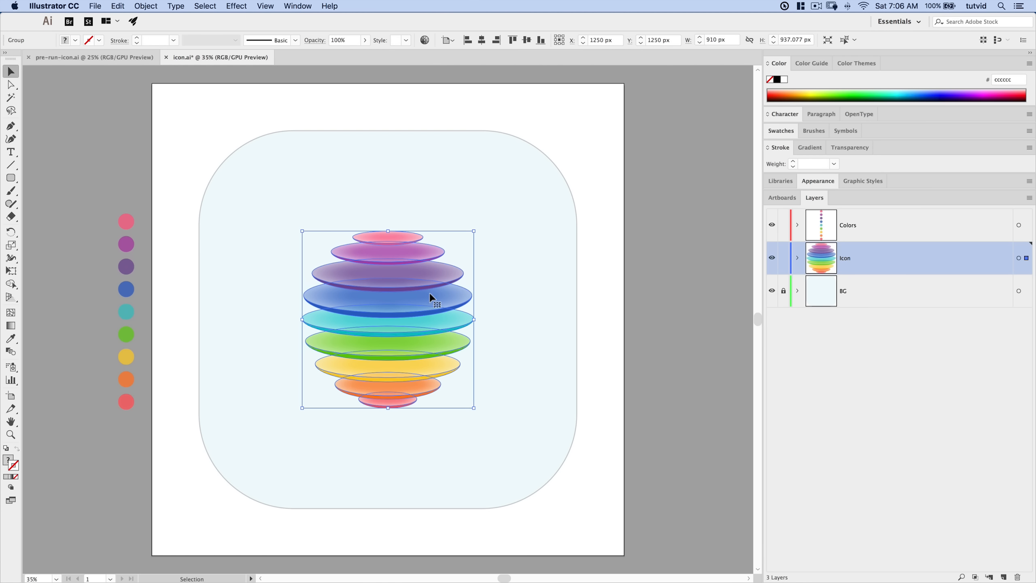
left_click(516, 352)
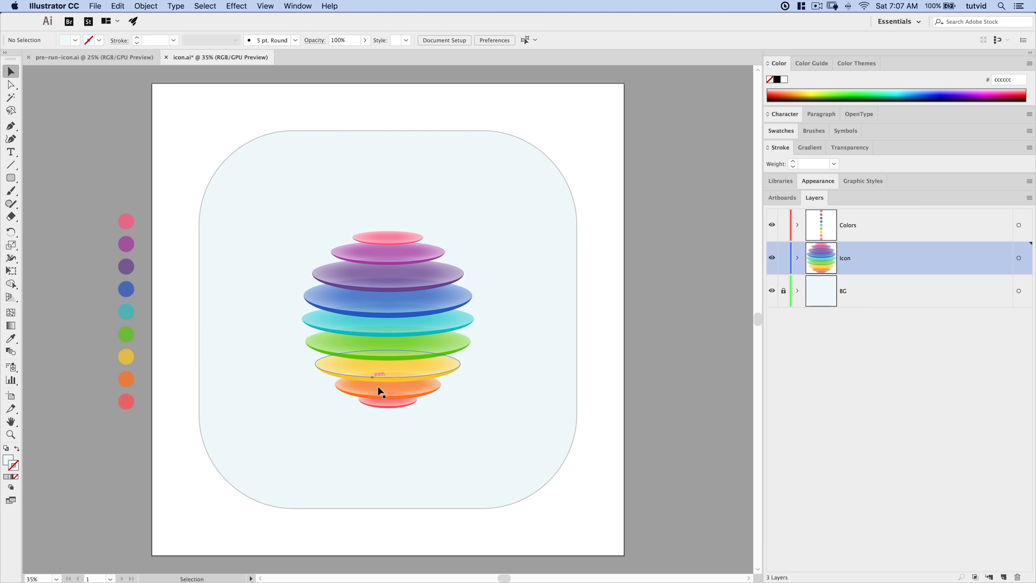
left_click_drag(277, 198, 508, 445)
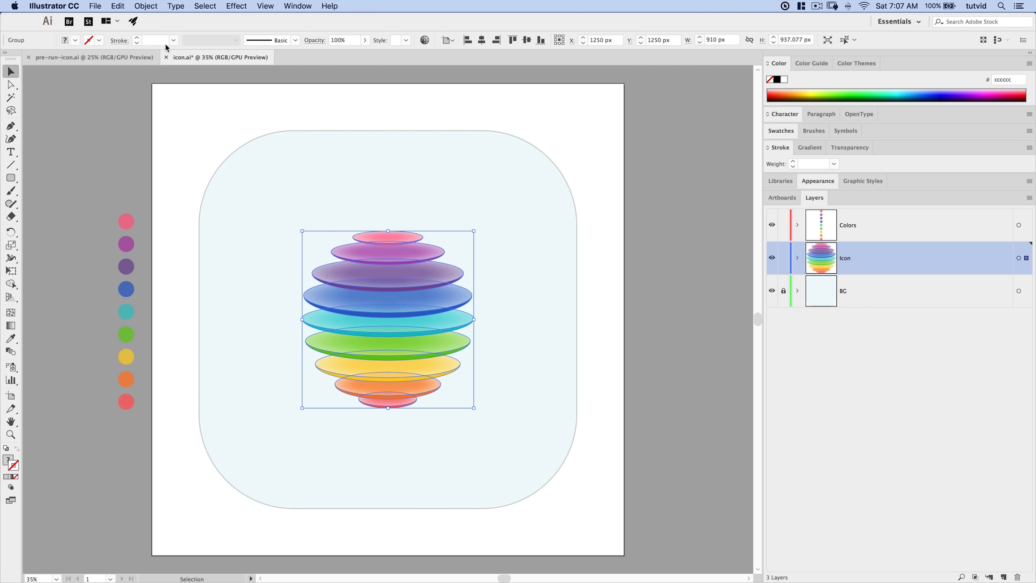
left_click(145, 6)
mouse_move(158, 19)
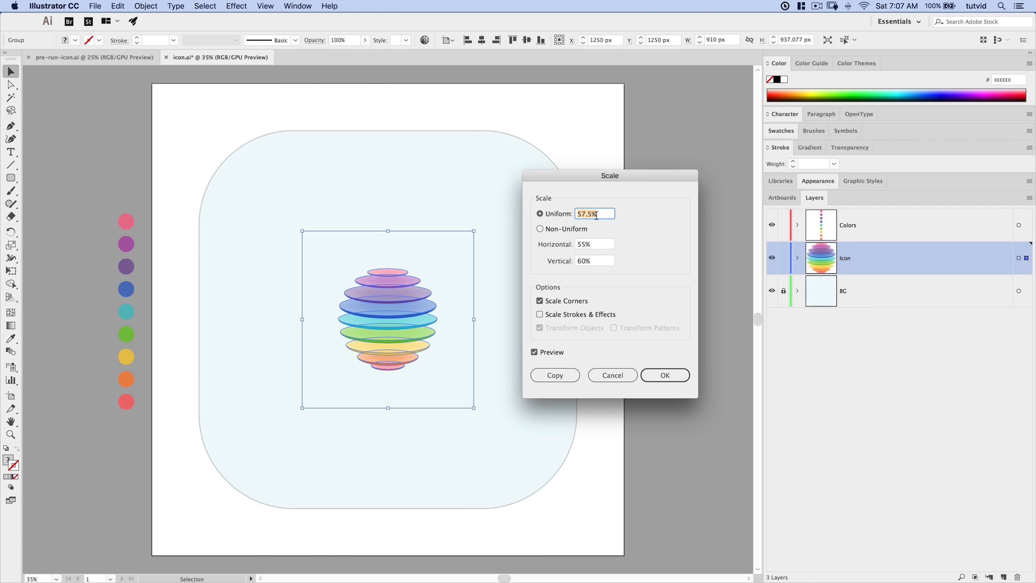
type("150")
key("Tab")
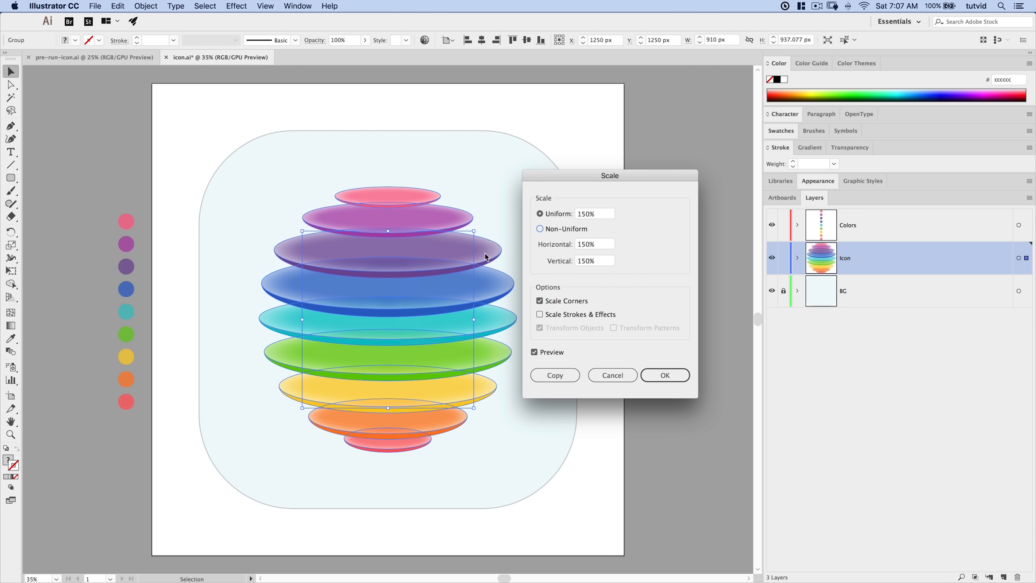
left_click(546, 317)
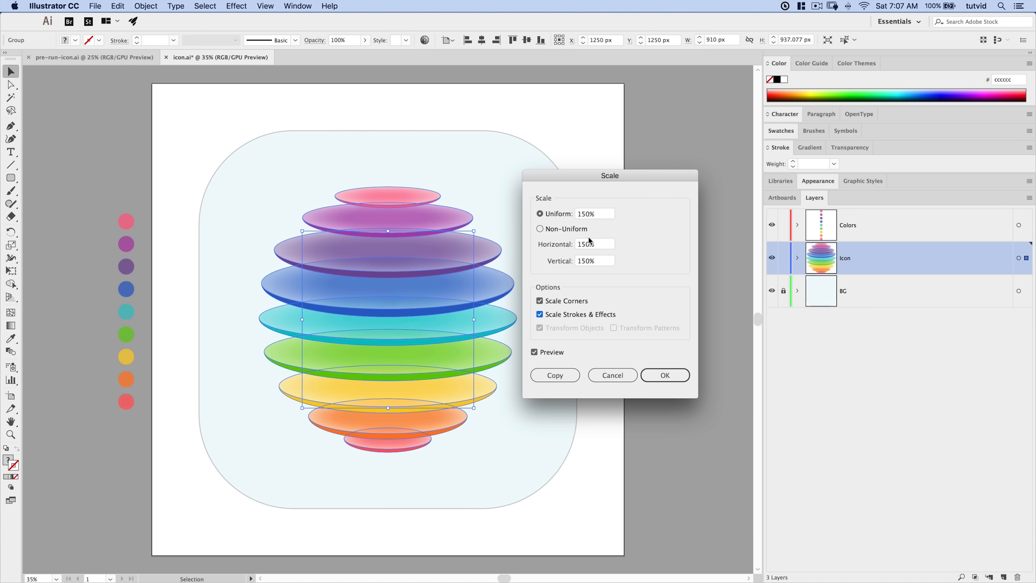
left_click(662, 375)
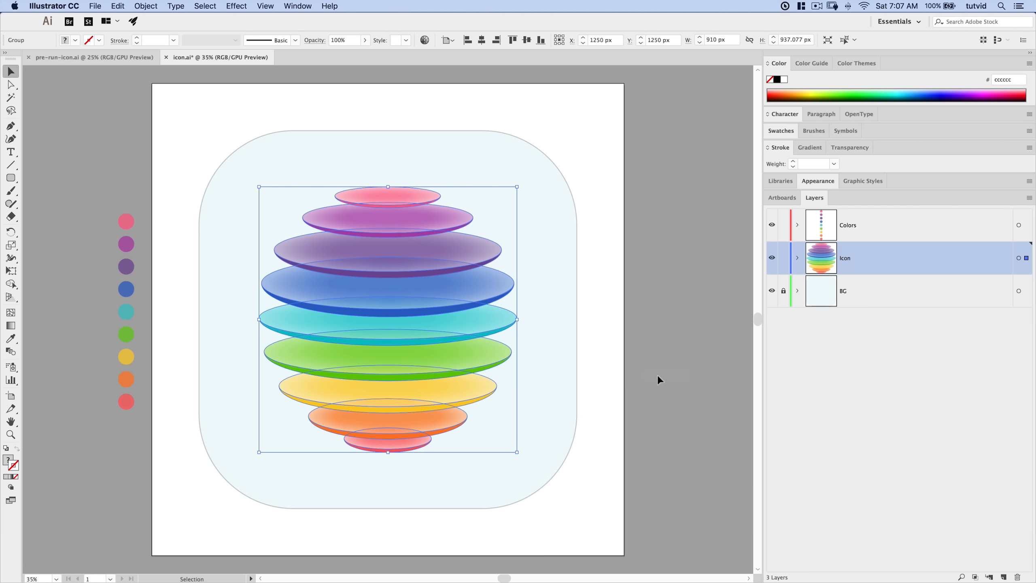
left_click(599, 275)
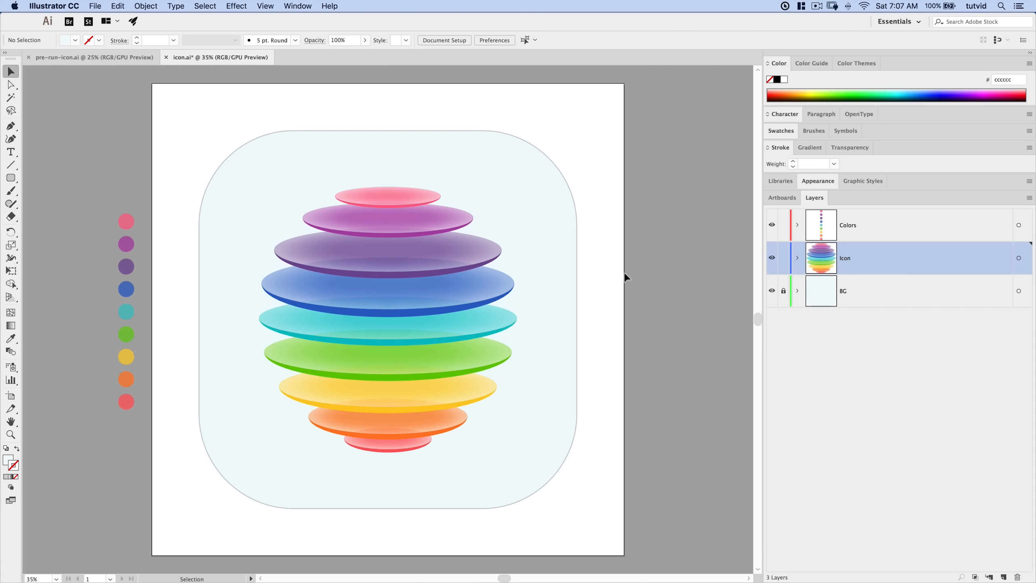